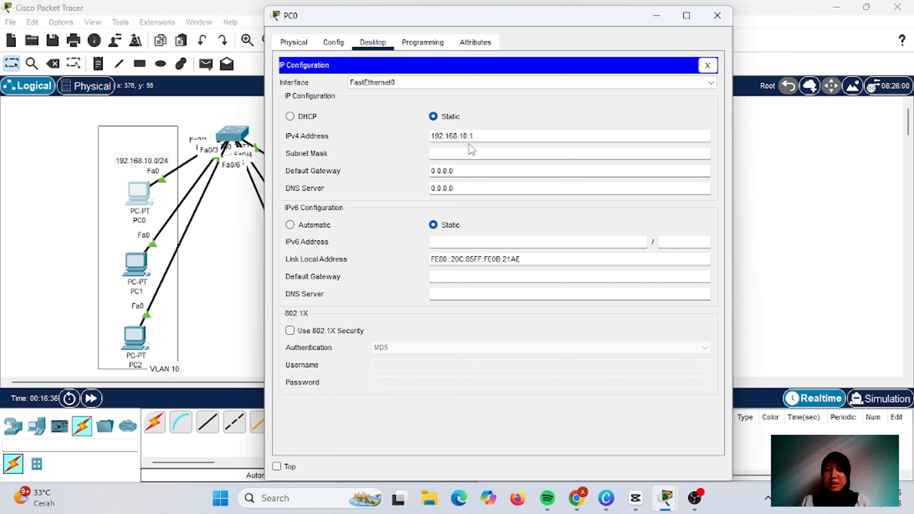
# Fill in PC0's subnet mask, and give PC1 the static IPv4 address 192.168.10.2
pyautogui.click(469, 153)
pyautogui.click(717, 16)
pyautogui.click(136, 264)
pyautogui.click(453, 168)
pyautogui.write('192.168.10.2')
pyautogui.click(717, 47)
# Give PC2 the static IPv4 address 192.168.10.3 and fill in its subnet mask
pyautogui.click(134, 339)
pyautogui.click(445, 137)
pyautogui.write('192.168.10.3')
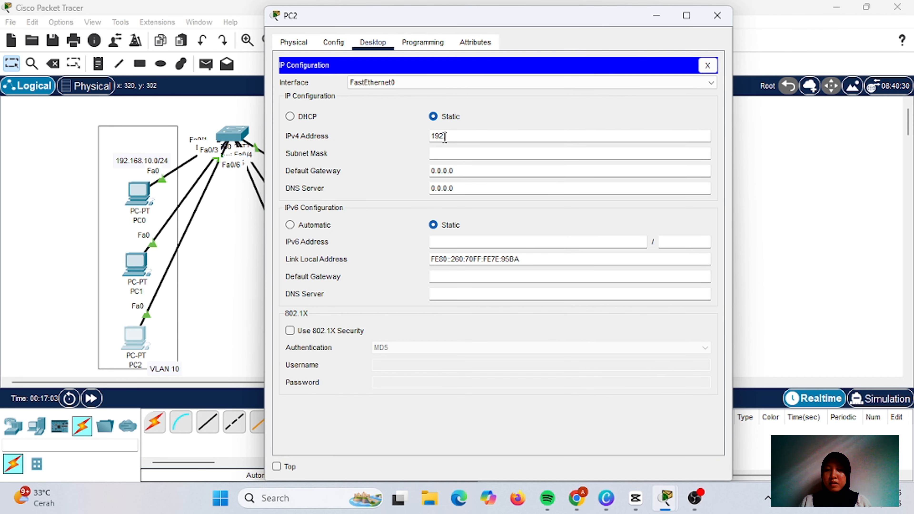
pyautogui.click(482, 152)
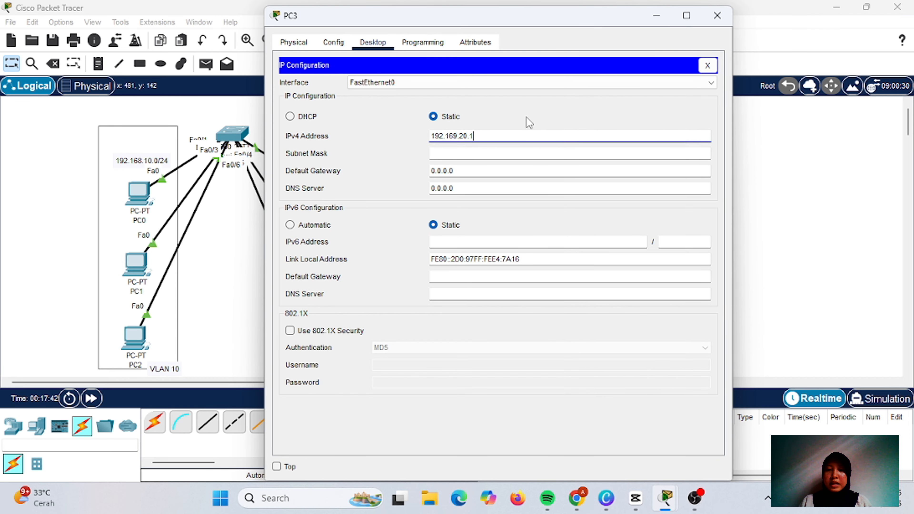
# Fill in the subnet masks of PC3 and PC4, and set PC5's IPv4 address to 192.168.20.3
pyautogui.click(534, 150)
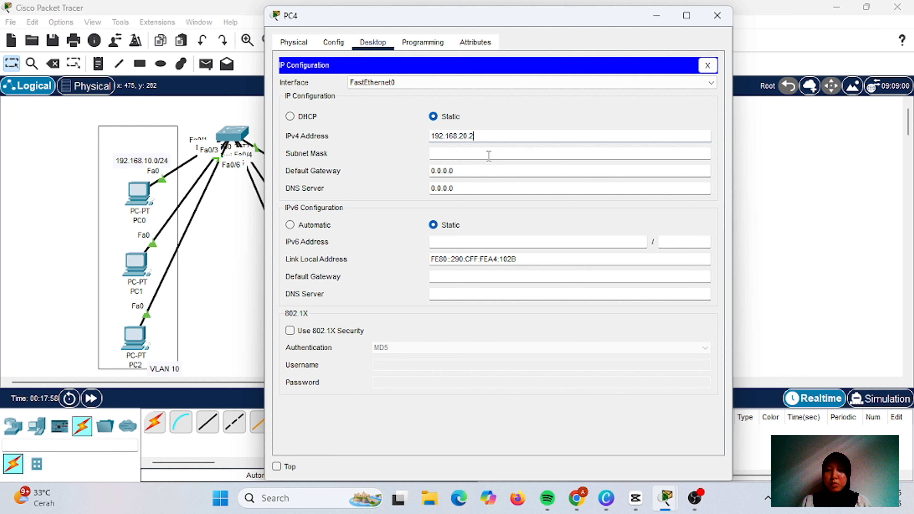
pyautogui.click(488, 155)
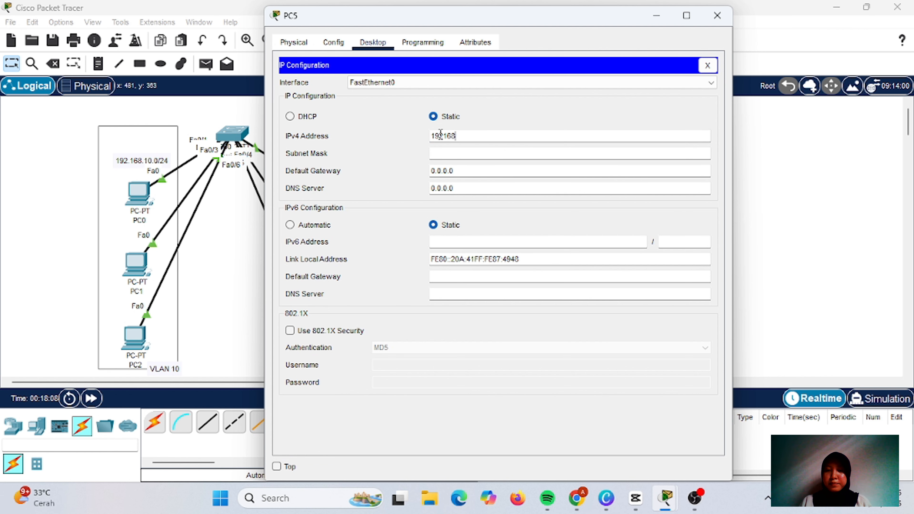
pyautogui.write('20.3')
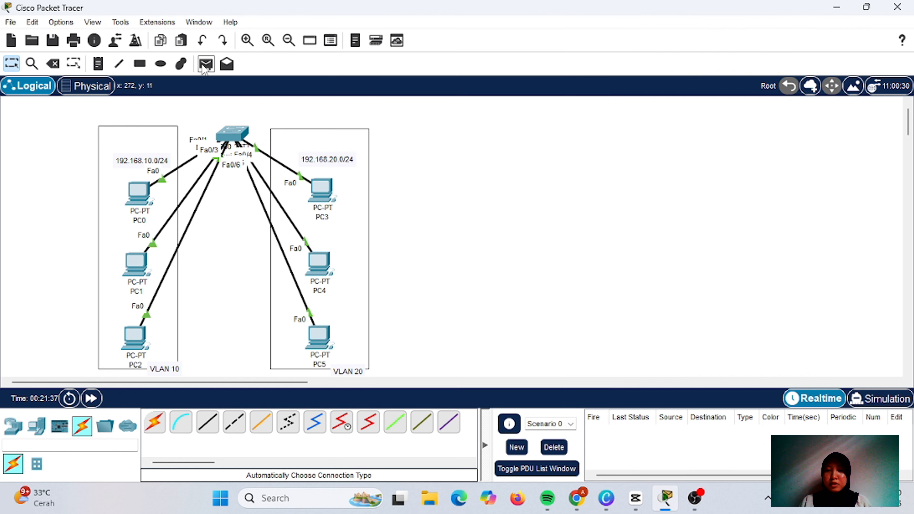
# Test connectivity in VLAN 10 by sending simple PDUs from PC0 to PC1 and from PC1 to PC2
pyautogui.press('p')
pyautogui.click(138, 196)
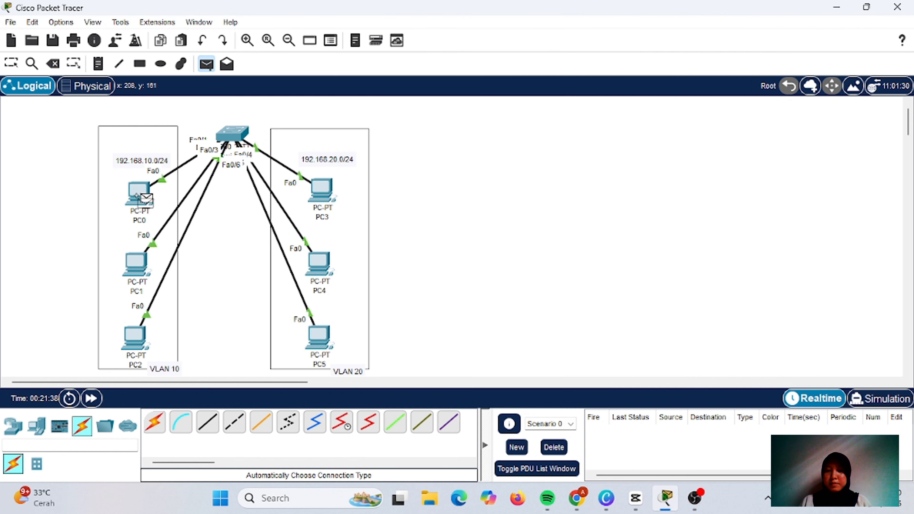
pyautogui.click(136, 268)
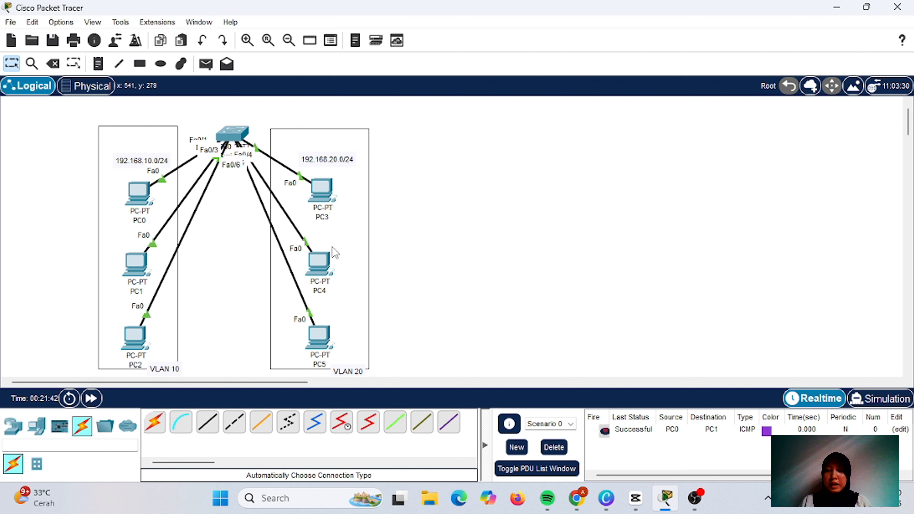
pyautogui.click(206, 68)
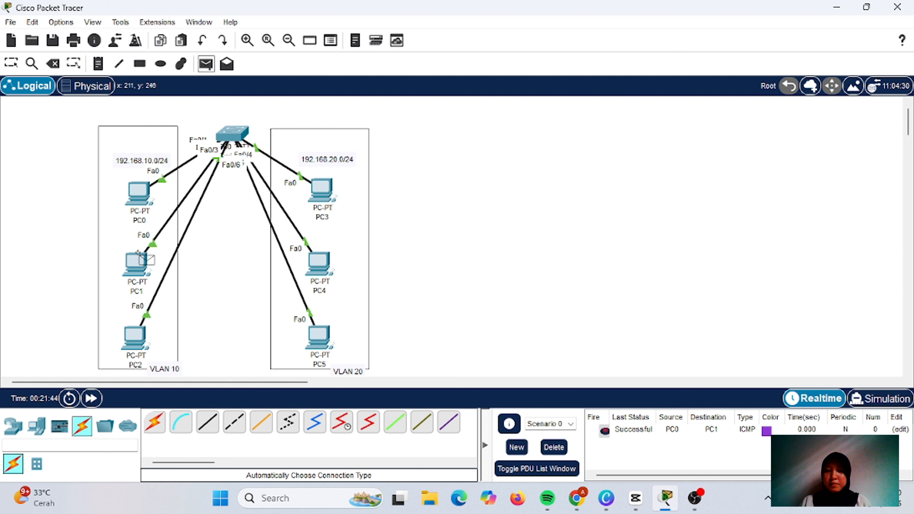
pyautogui.click(137, 262)
pyautogui.click(139, 340)
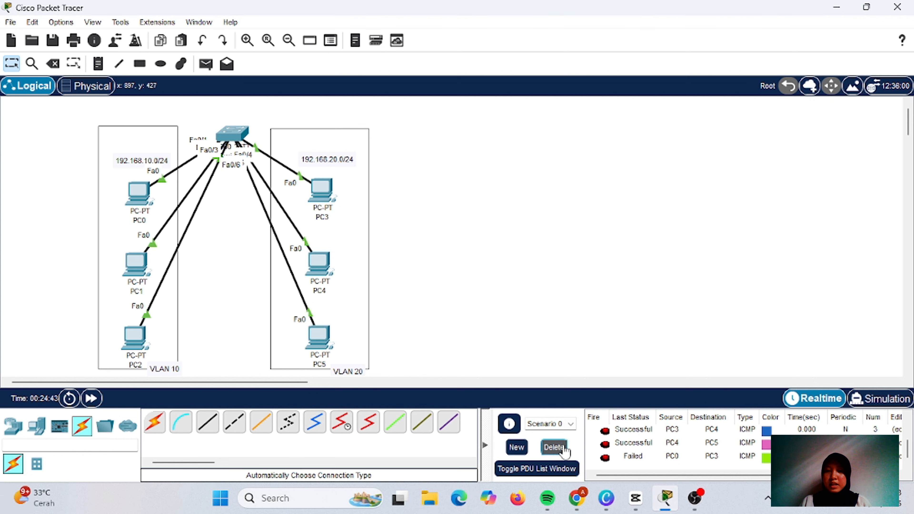
# Open the command line of Switch0 and enter global configuration mode with en and conf t
pyautogui.click(233, 135)
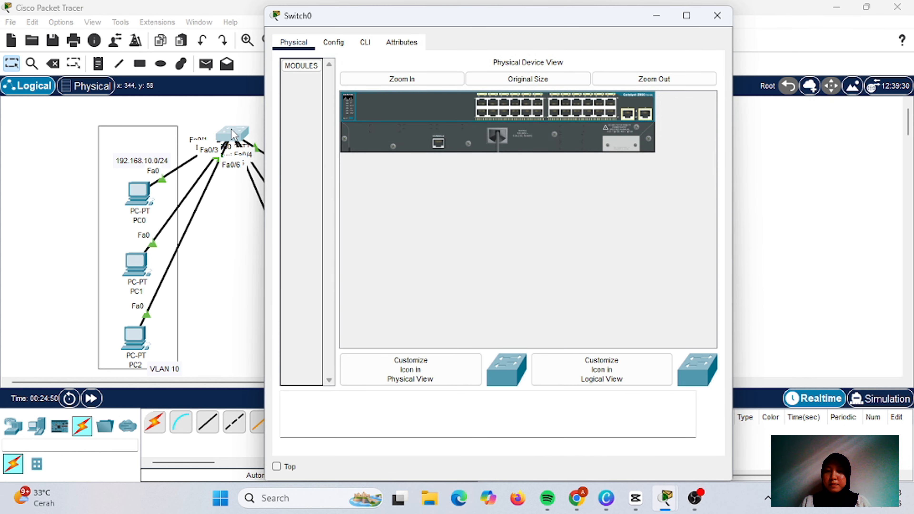
pyautogui.click(364, 44)
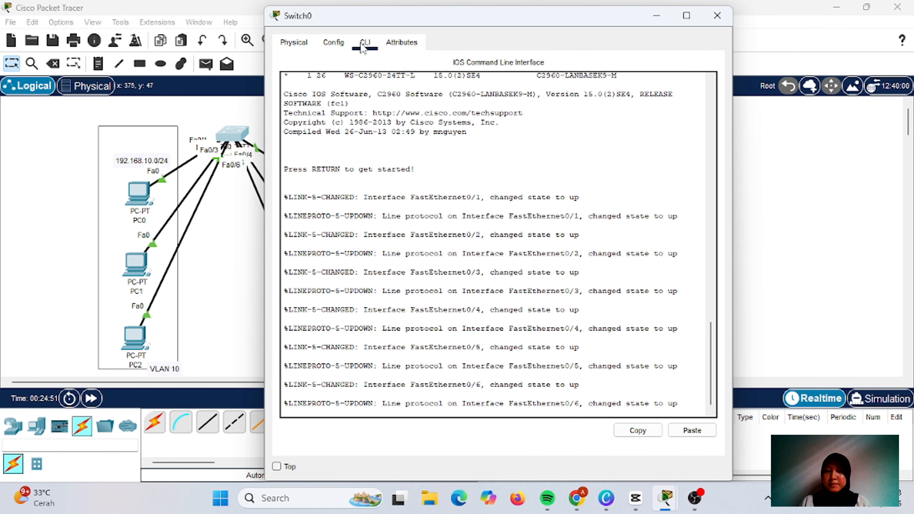
pyautogui.press('Return')
pyautogui.write('en')
pyautogui.press('Return')
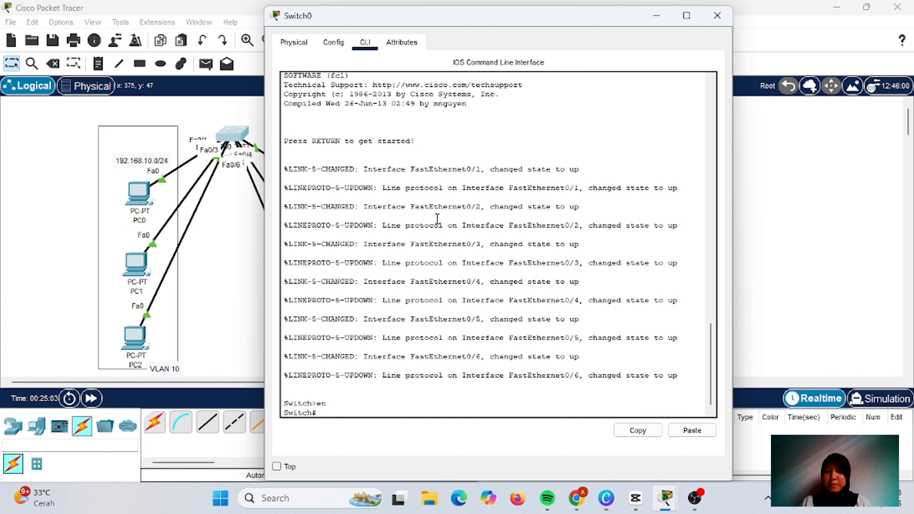
pyautogui.write('conf t')
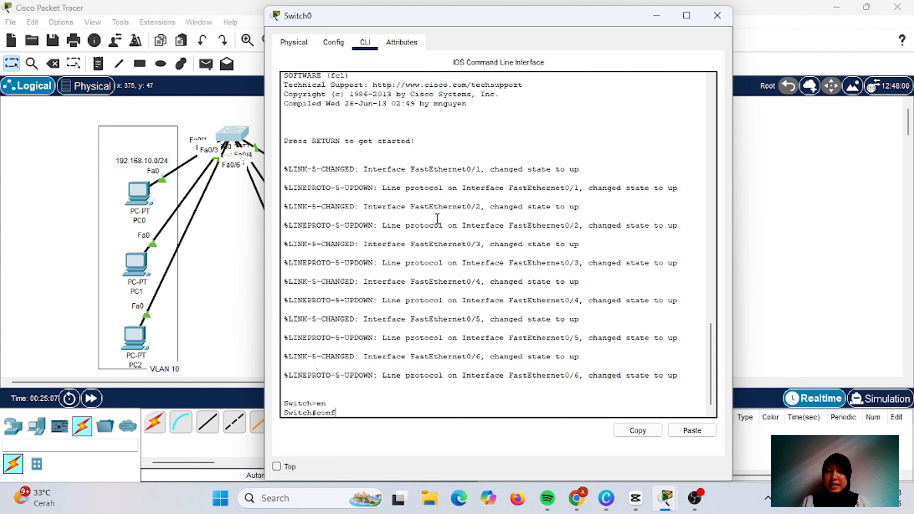
pyautogui.press('Return')
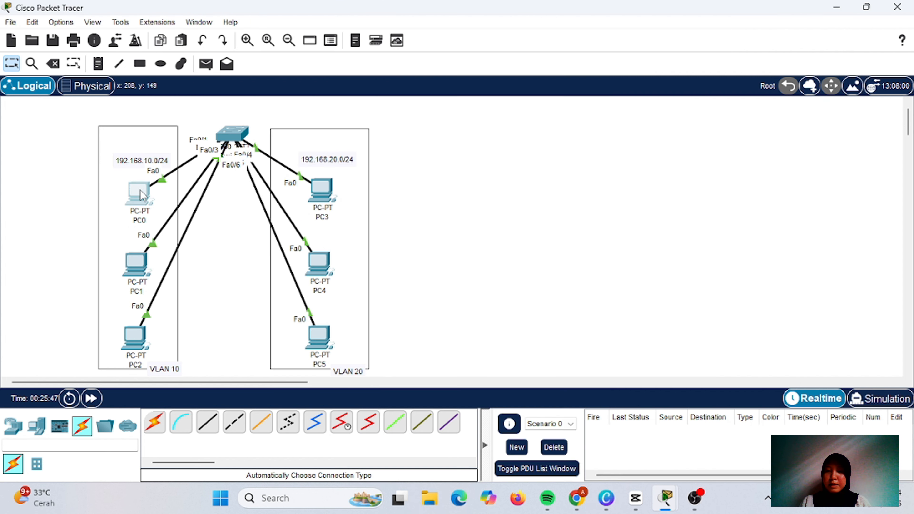
# Move PC0, PC1 and PC2 slightly within the VLAN 10 box
pyautogui.moveTo(137, 193)
pyautogui.mouseDown()
pyautogui.moveTo(77, 139)
pyautogui.moveTo(136, 192)
pyautogui.mouseUp()
pyautogui.moveTo(136, 265)
pyautogui.mouseDown()
pyautogui.moveTo(51, 165)
pyautogui.moveTo(109, 245)
pyautogui.moveTo(140, 261)
pyautogui.mouseUp()
pyautogui.moveTo(142, 336); pyautogui.dragTo(45, 162)
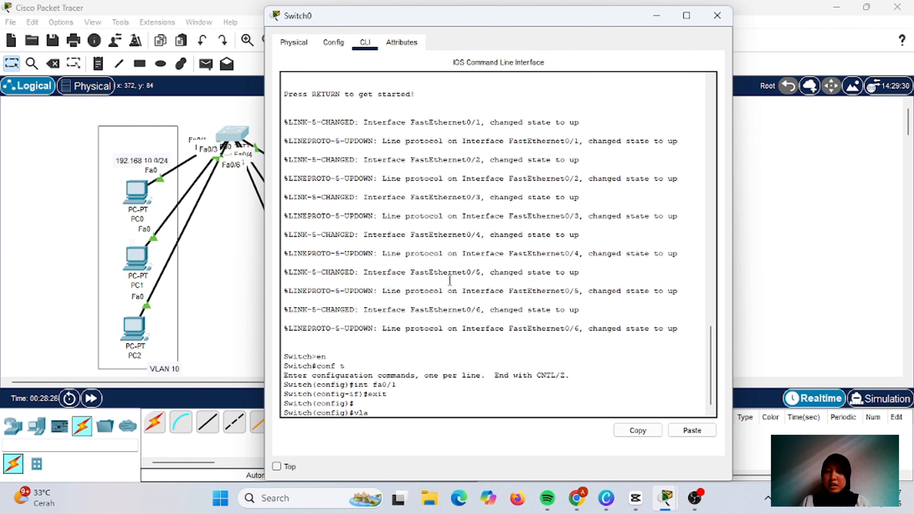
# Create VLAN 10 named Programing on Switch0 and list the VLANs with do show vlan brief
pyautogui.write('n 10')
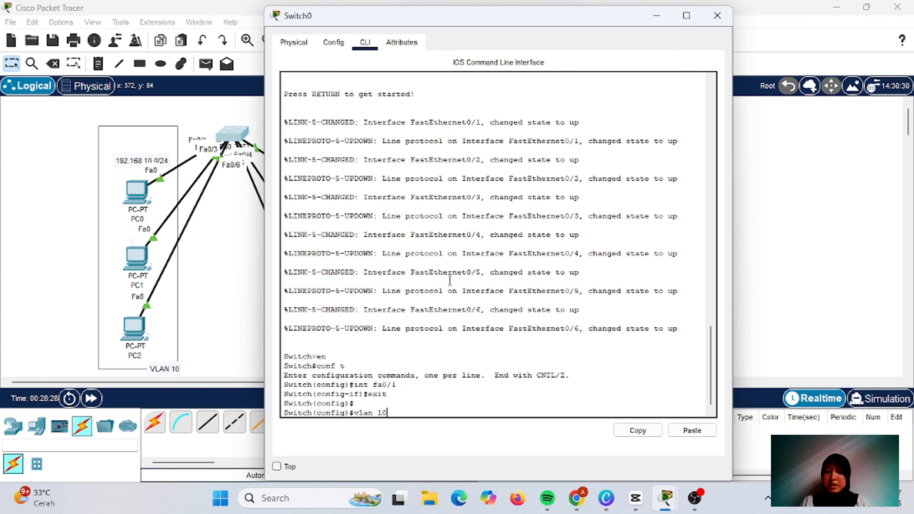
pyautogui.press('Return')
pyautogui.write('name')
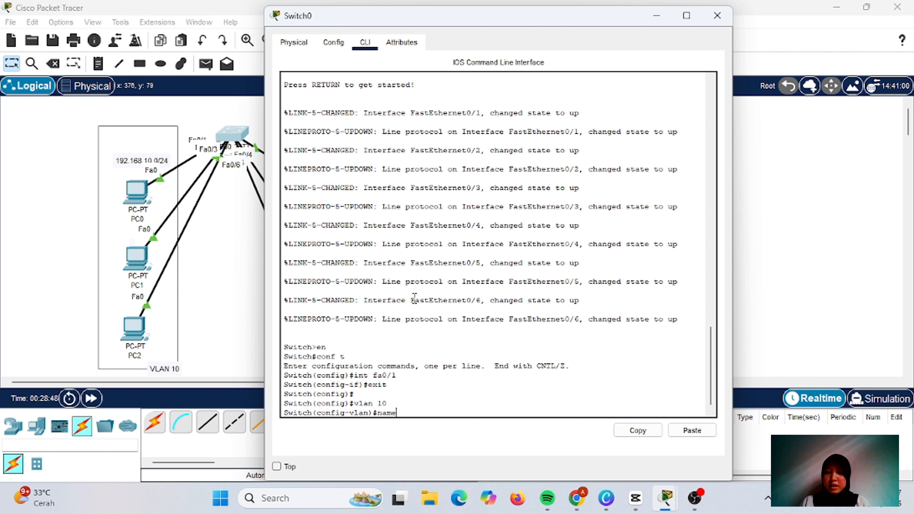
pyautogui.write(' Programing')
pyautogui.press('Return')
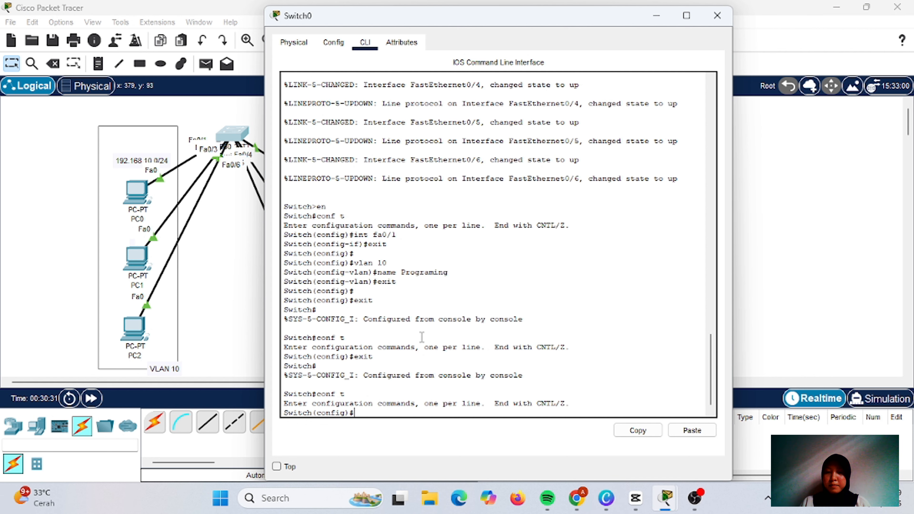
pyautogui.write('do show vlan brief')
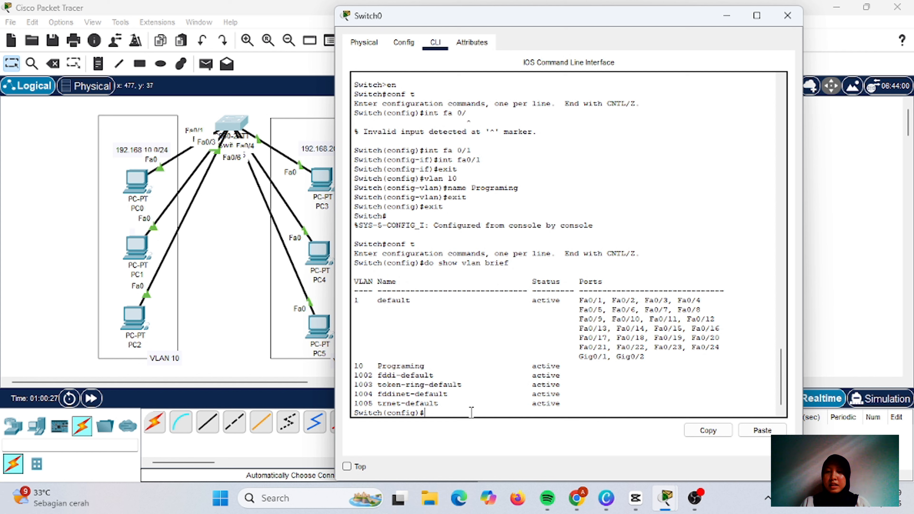
# Configure interface fa0/1 of Switch0 as an access port and assign it to VLAN 10
pyautogui.write('int fa0/1')
pyautogui.press('Return')
pyautogui.write('switch')
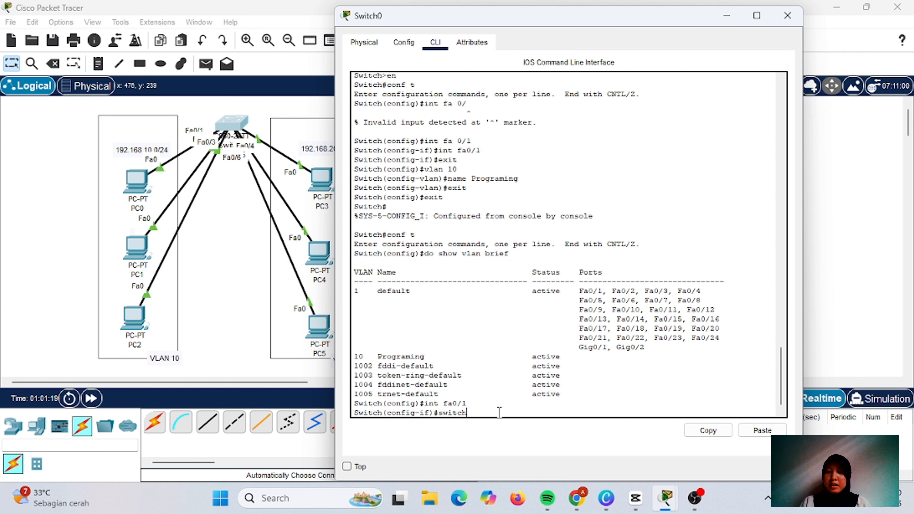
pyautogui.write('port mode access')
pyautogui.press('Return')
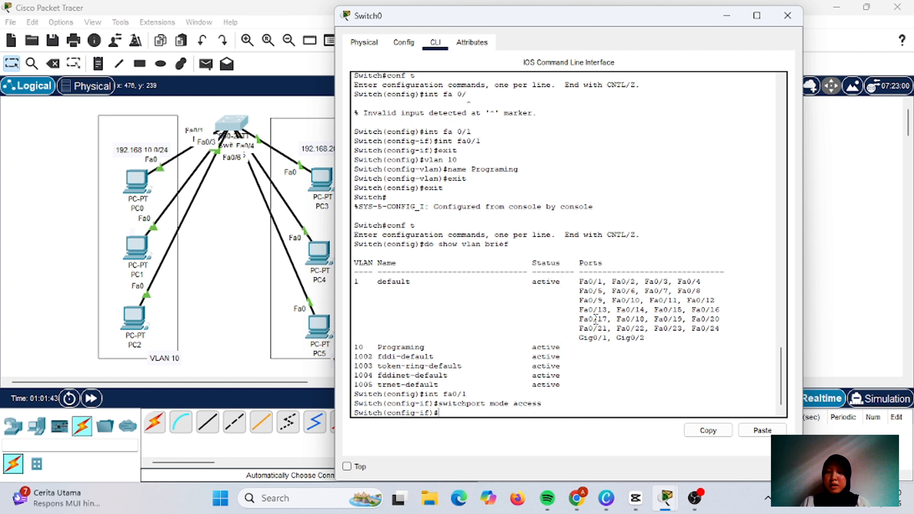
pyautogui.write('switchport access vlan 10')
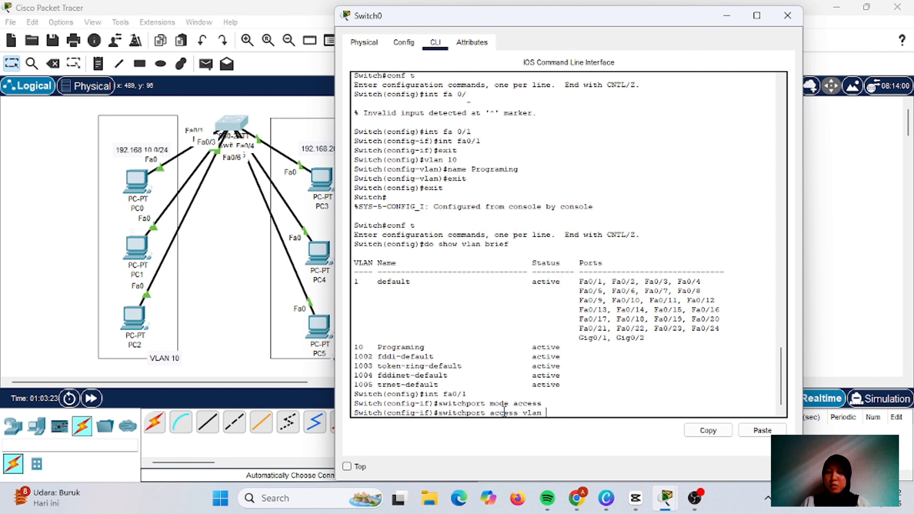
pyautogui.press('Return')
# Check the port assignments of the VLANs with do show vlan brief
pyautogui.write('do show vl')
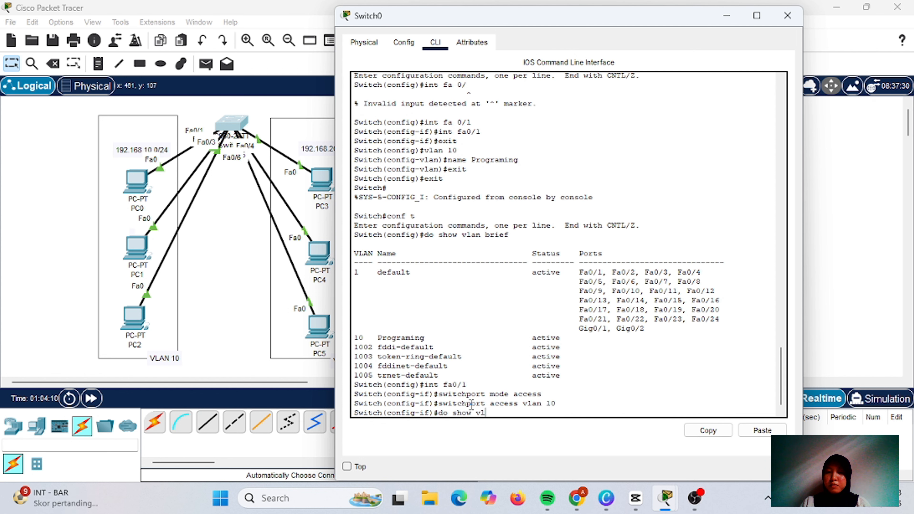
pyautogui.write('an brief')
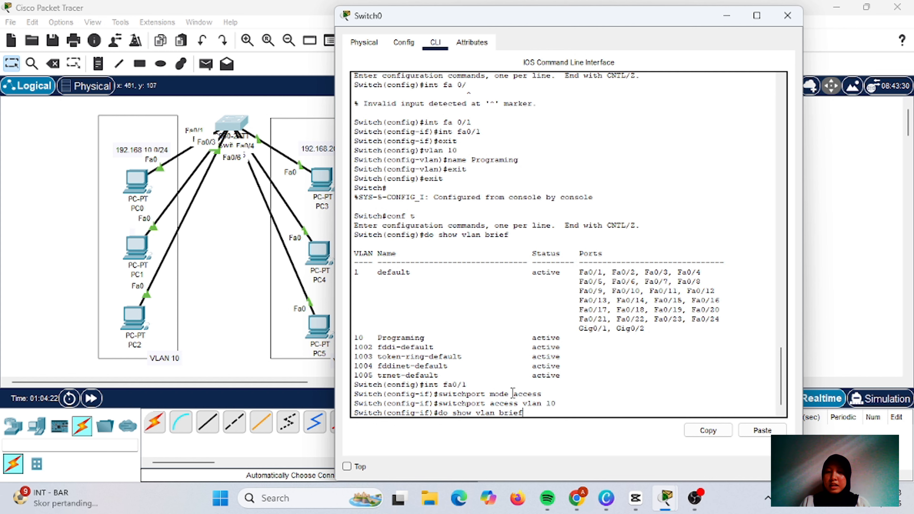
pyautogui.press('Return')
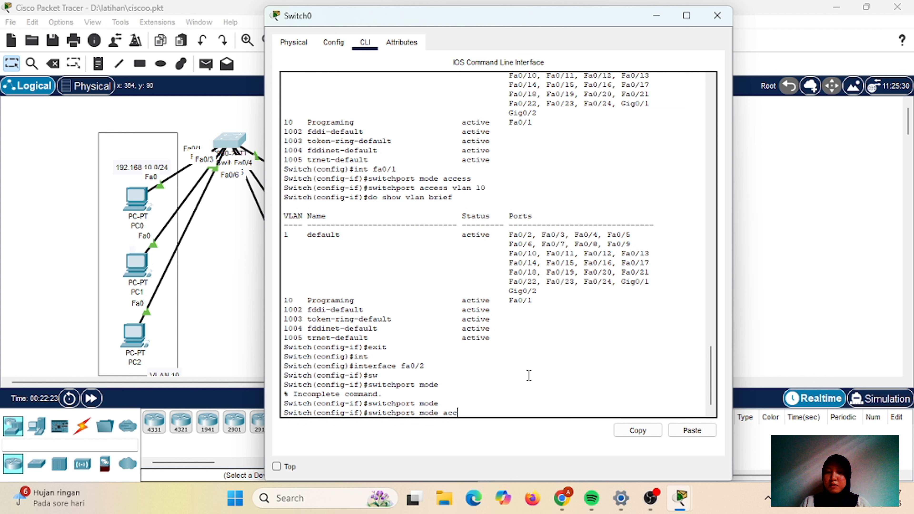
# Set interface fa0/2 to switchport access mode and assign it to VLAN 10
pyautogui.press('Tab')
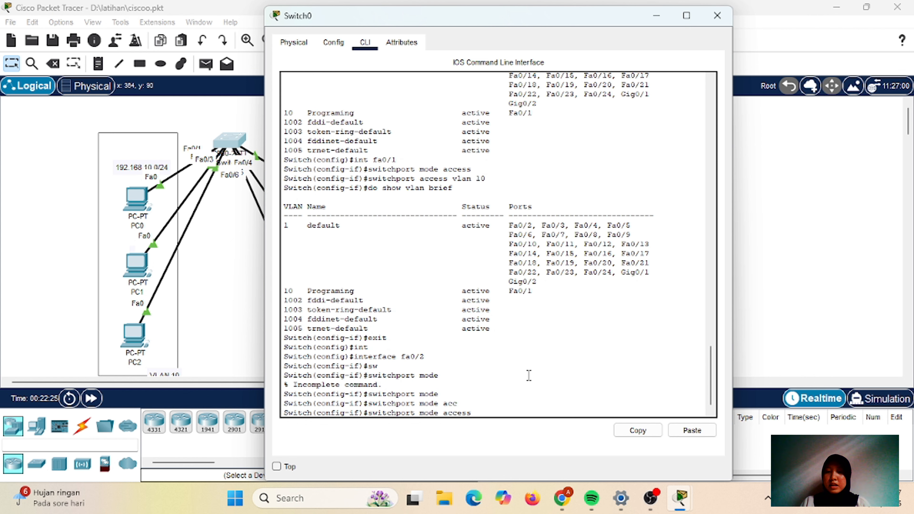
pyautogui.press('Return')
pyautogui.write('sw')
pyautogui.press('Tab')
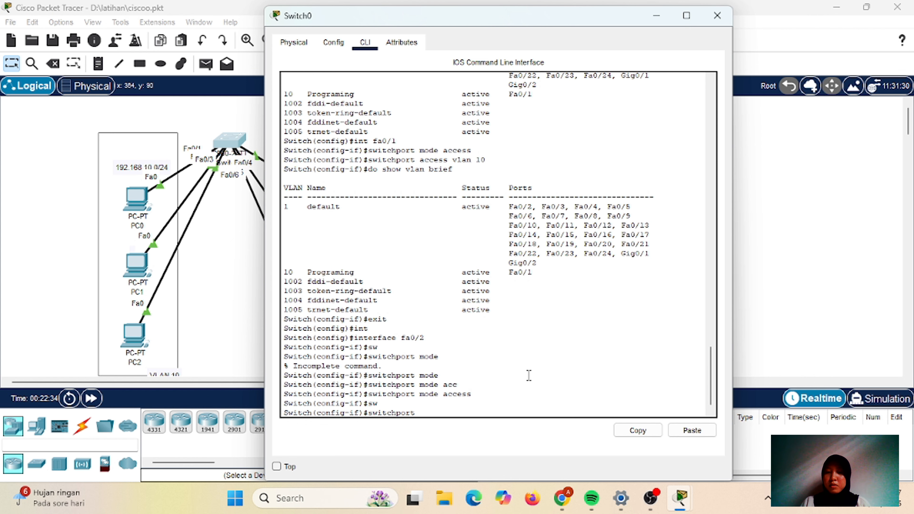
pyautogui.write('ac')
pyautogui.press('Tab')
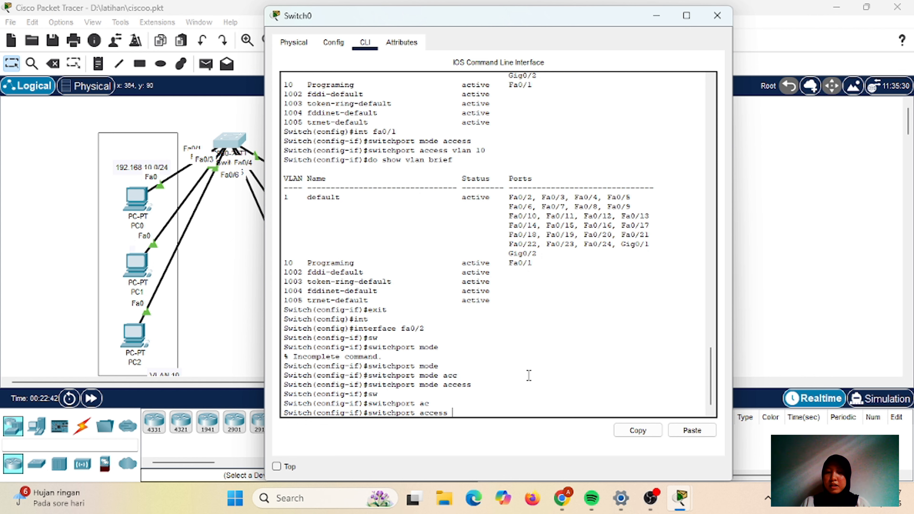
pyautogui.write('vlan 10')
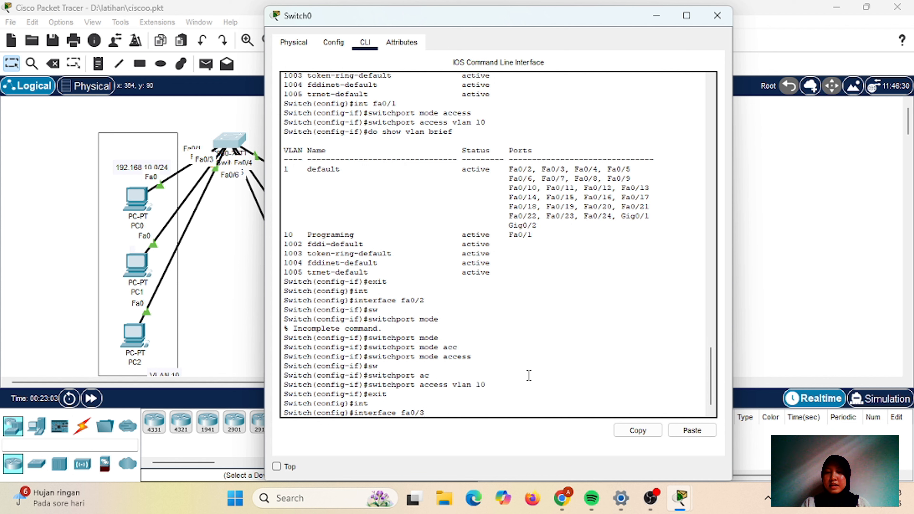
# Enter the configuration of interface fa0/3 and set its switchport mode to access
pyautogui.press('Return')
pyautogui.write('sw')
pyautogui.press('Tab')
pyautogui.write('m')
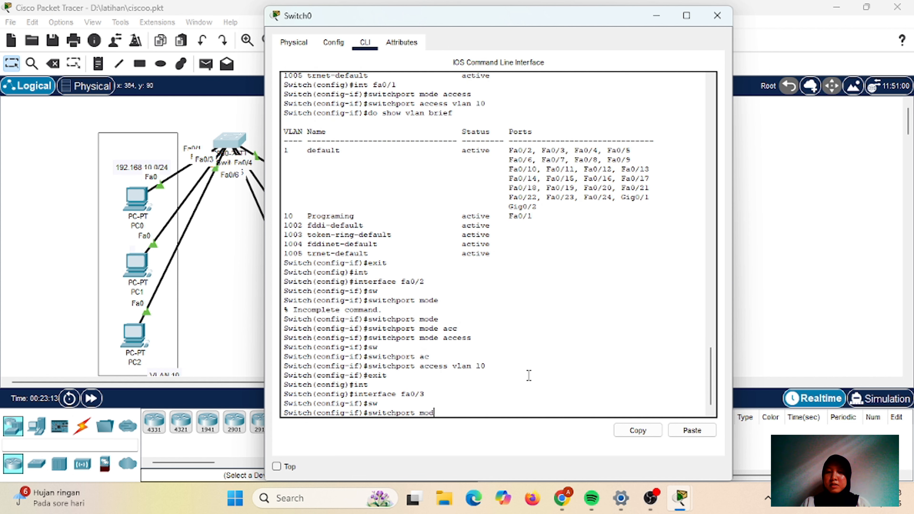
pyautogui.press('Tab')
pyautogui.write('ac')
pyautogui.press('Tab')
pyautogui.press('Return')
# Assign interface fa0/3 to access VLAN 10 and exit the interface configuration
pyautogui.write('sw')
pyautogui.press('Tab')
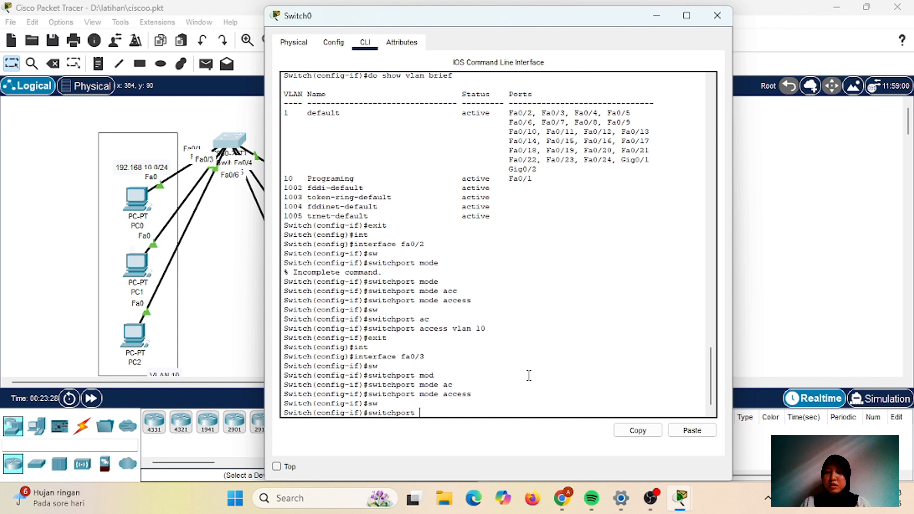
pyautogui.write('acc')
pyautogui.press('Tab')
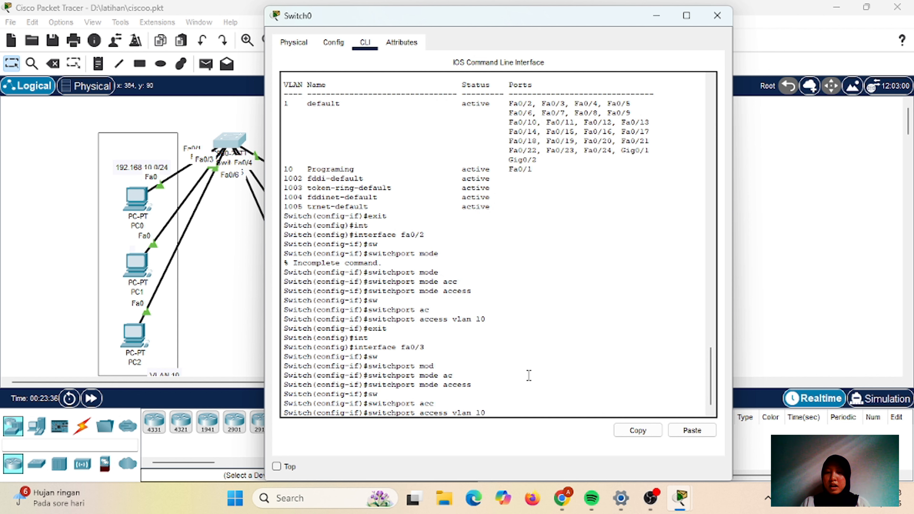
pyautogui.write('vlan 10')
pyautogui.press('Return')
pyautogui.write('exit')
pyautogui.press('Return')
# List the VLANs on Switch0 with do show vlan brief and check the ports listed for VLAN 10
pyautogui.write('d')
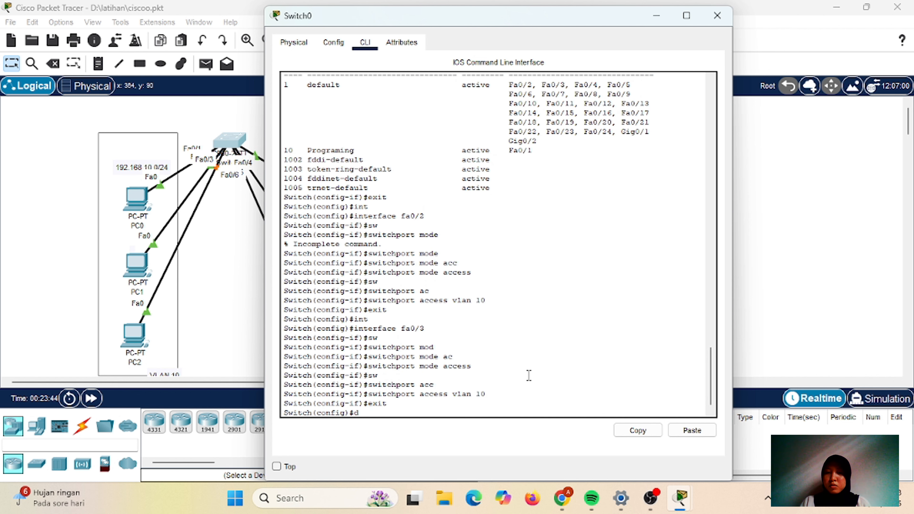
pyautogui.write('o sh')
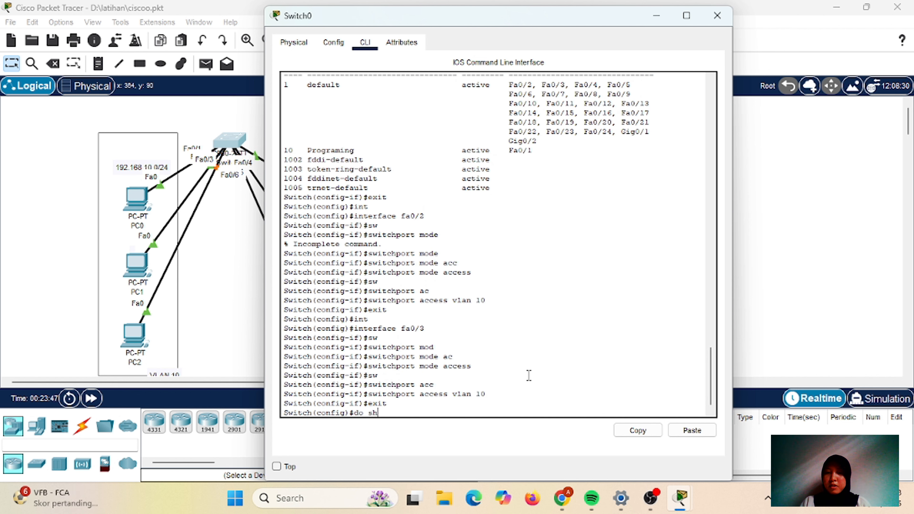
pyautogui.write('ow vla')
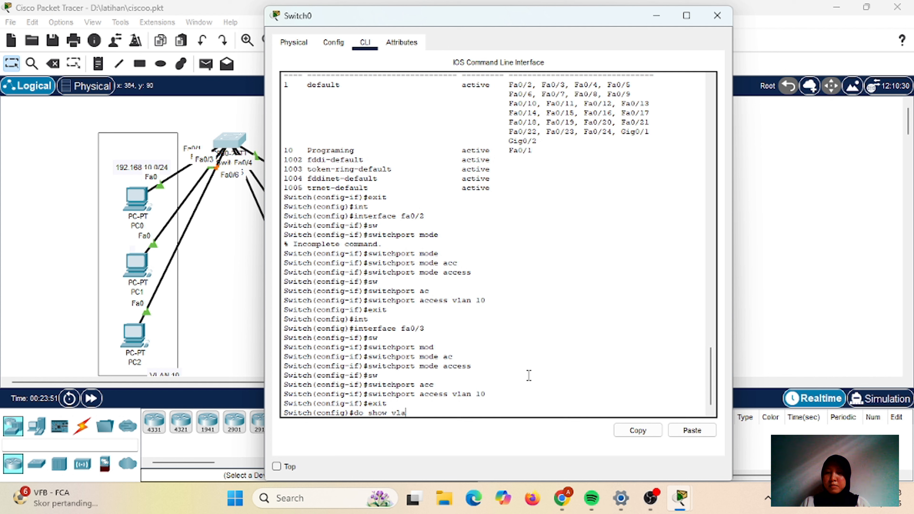
pyautogui.write('n brief')
pyautogui.press('Return')
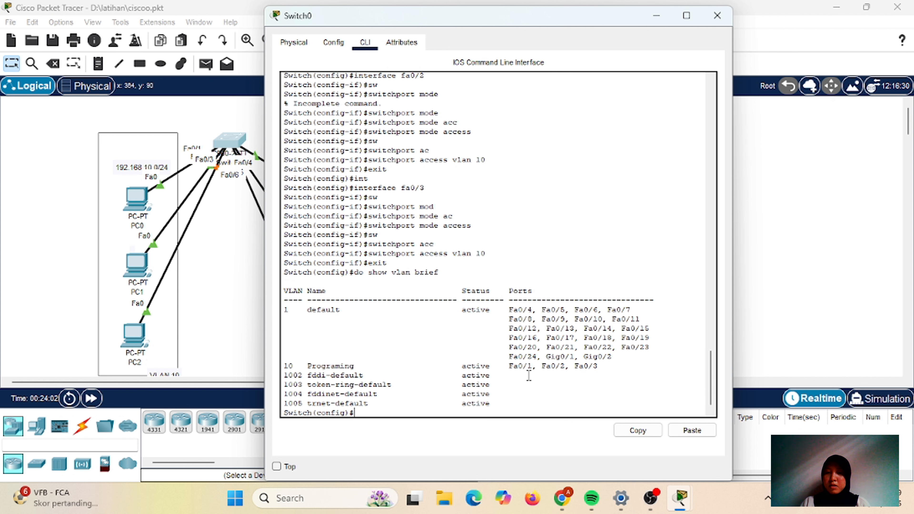
pyautogui.moveTo(509, 366); pyautogui.dragTo(604, 366)
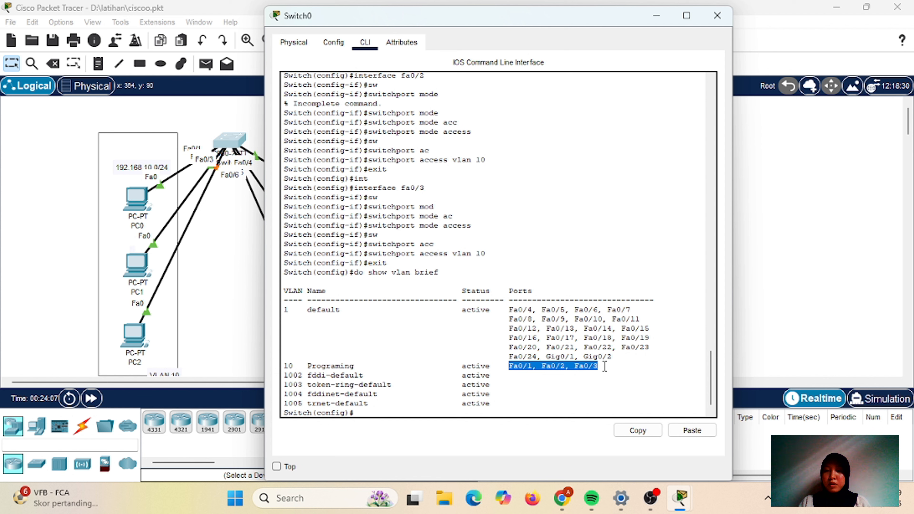
pyautogui.click(605, 366)
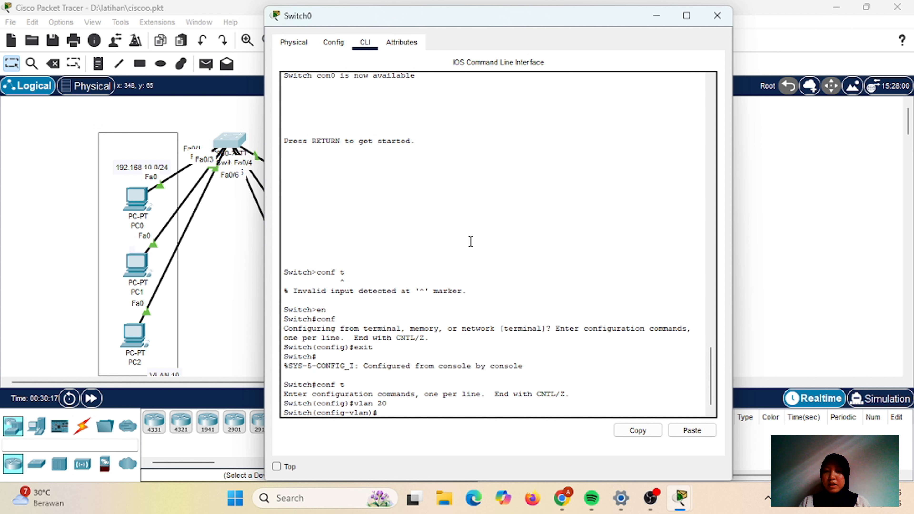
# Name VLAN 20 Marketing and exit its VLAN configuration
pyautogui.write('ame Market')
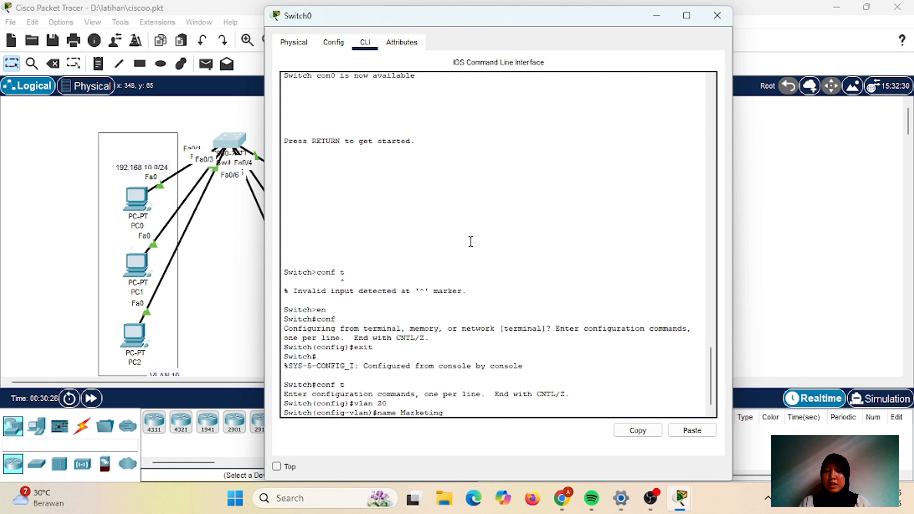
pyautogui.write('ing')
pyautogui.press('Return')
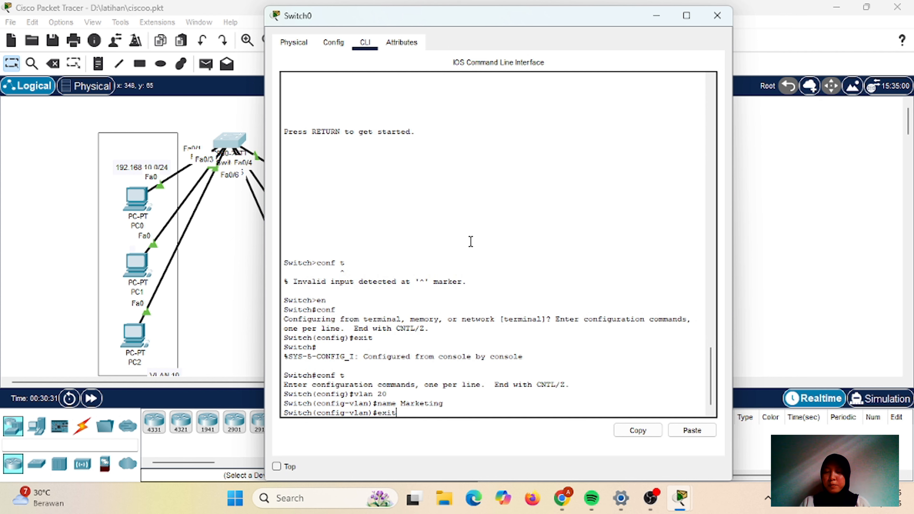
pyautogui.write('exit')
pyautogui.press('Return')
# Close the Switch0 window and rearrange PC3, PC4 and PC5 within the 192.168.20.0/24 area
pyautogui.click(716, 15)
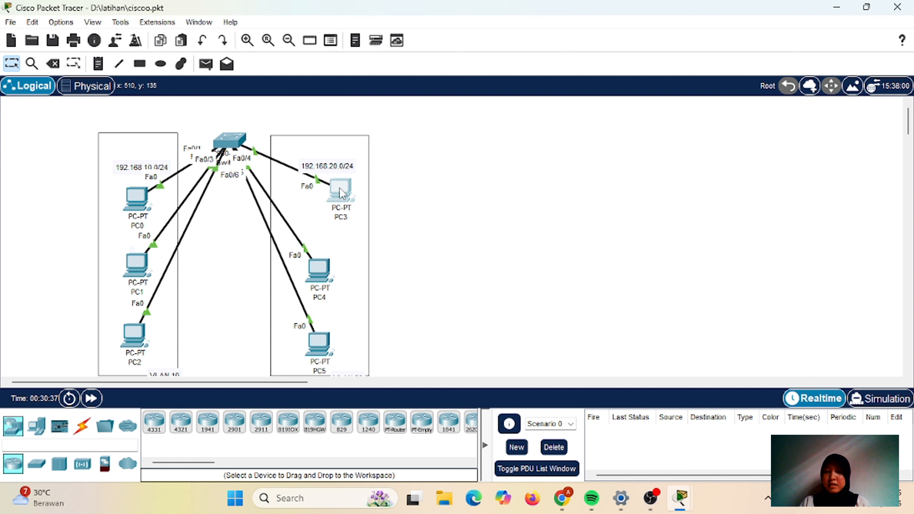
pyautogui.moveTo(340, 188); pyautogui.dragTo(320, 199)
pyautogui.moveTo(318, 269)
pyautogui.mouseDown()
pyautogui.moveTo(418, 249)
pyautogui.moveTo(320, 262)
pyautogui.mouseUp()
pyautogui.moveTo(318, 342)
pyautogui.mouseDown()
pyautogui.moveTo(382, 306)
pyautogui.moveTo(326, 349)
pyautogui.moveTo(308, 346)
pyautogui.mouseUp()
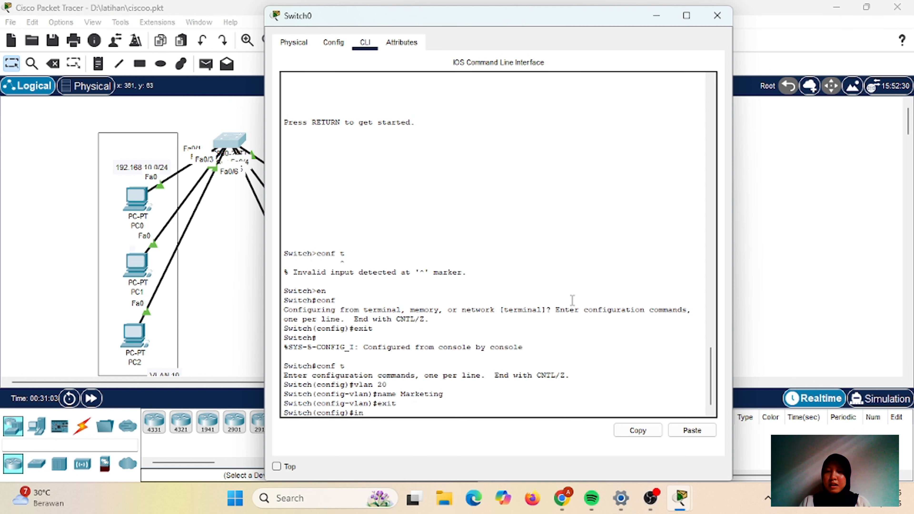
# Enter the configuration of interface range fa0/4-6 on Switch0 and set its switchport mode to access
pyautogui.press('Tab')
pyautogui.write('range')
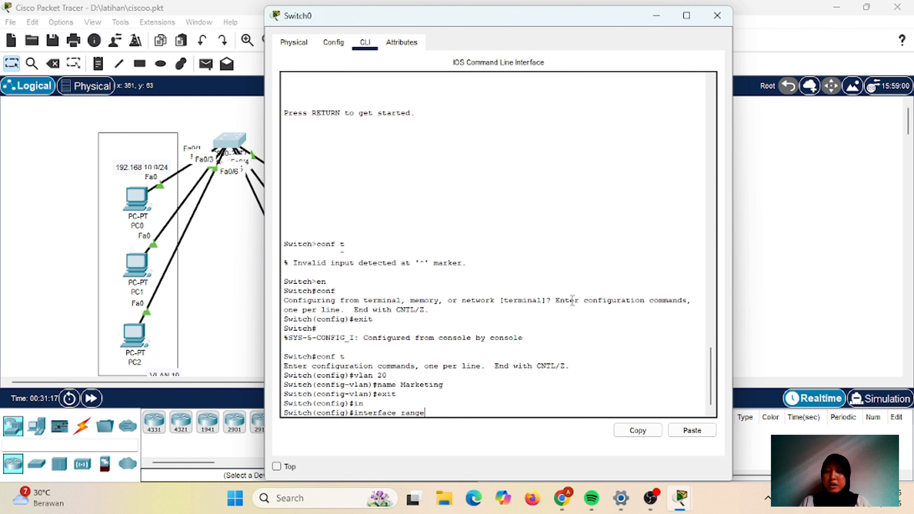
pyautogui.write(' fa0/4-6')
pyautogui.press('Return')
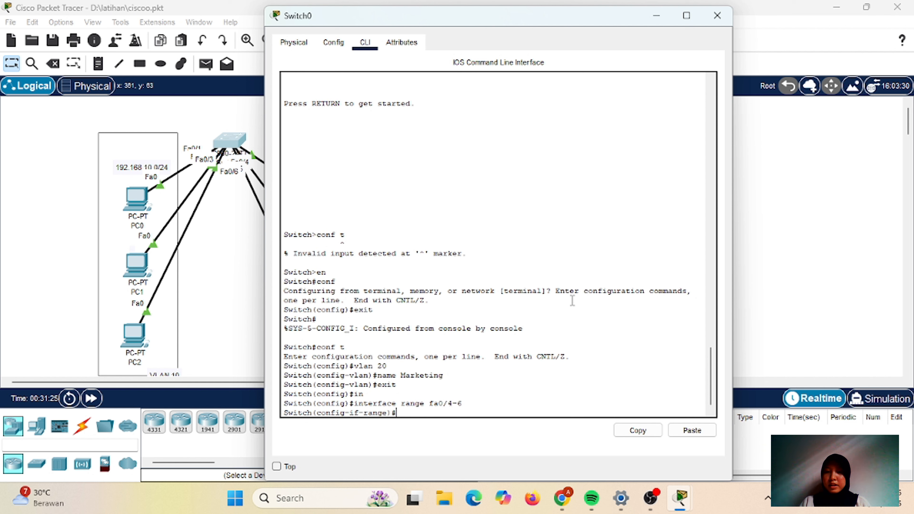
pyautogui.write('sw')
pyautogui.press('Tab')
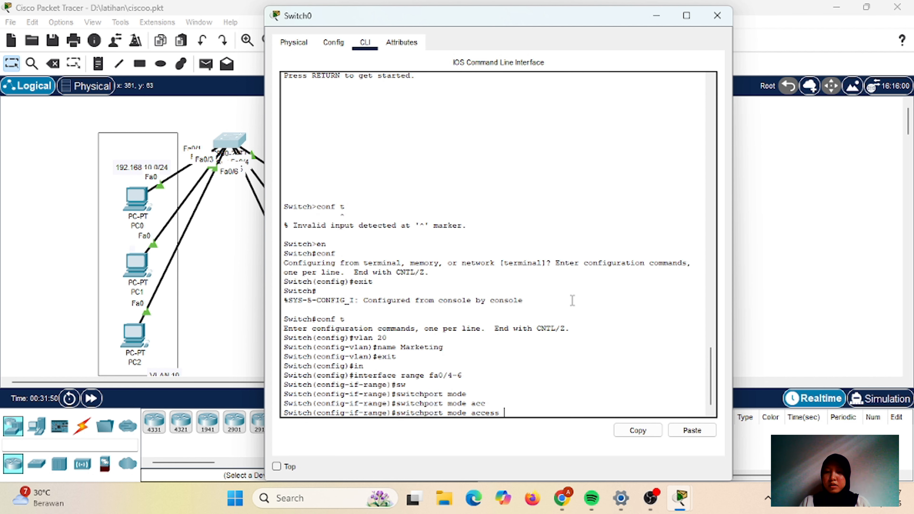
pyautogui.press('Return')
# Assign the interface range fa0/4-6 to access VLAN 20 and exit the range configuration
pyautogui.write('swi')
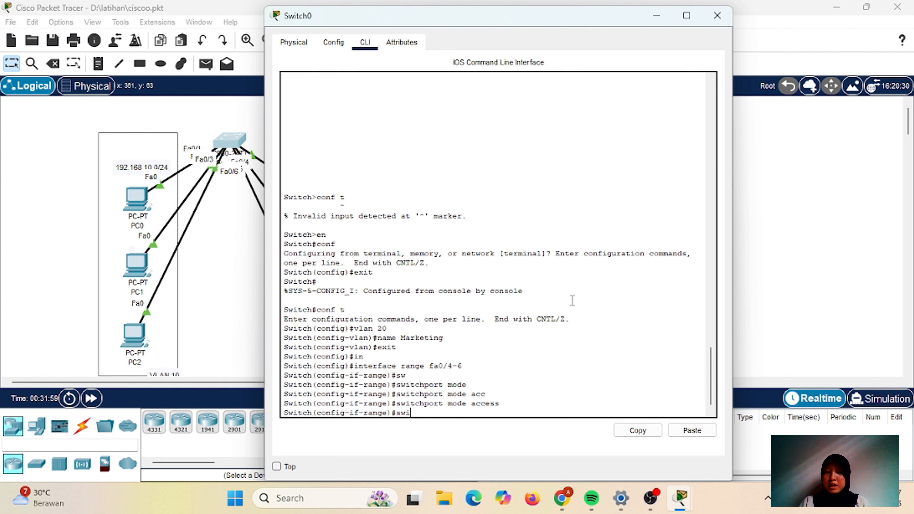
pyautogui.press('Tab')
pyautogui.write('acc')
pyautogui.press('Tab')
pyautogui.write('vlan 20')
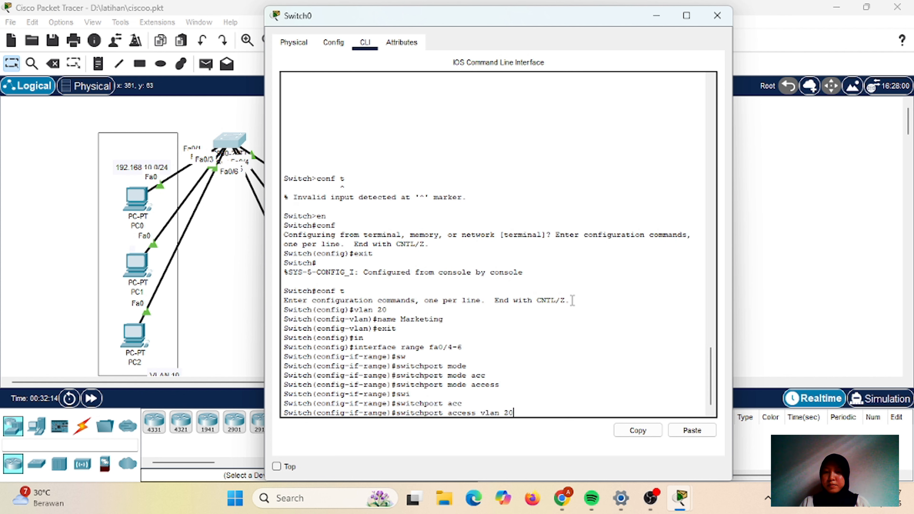
pyautogui.press('Return')
pyautogui.write('exit')
pyautogui.press('Return')
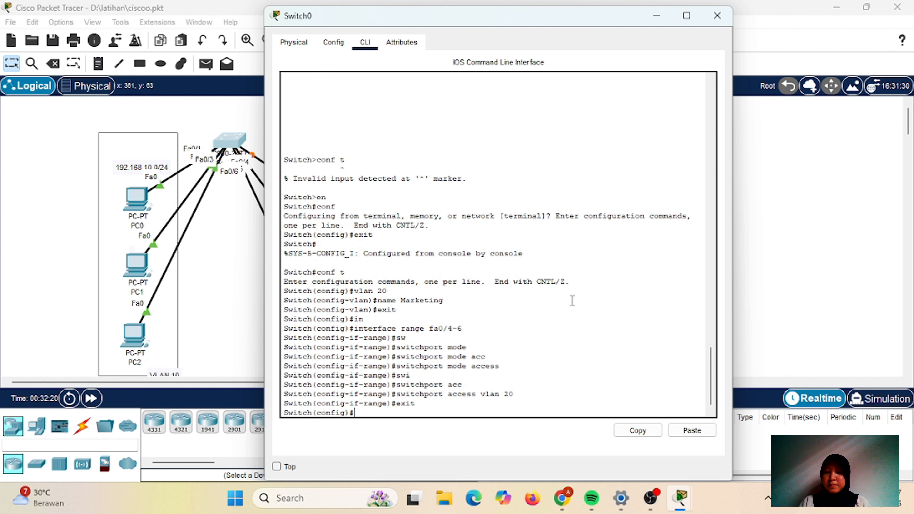
# Run do show vlan brief and check the ports listed for the Marketing VLAN
pyautogui.write('do show vlan brief')
pyautogui.press('Return')
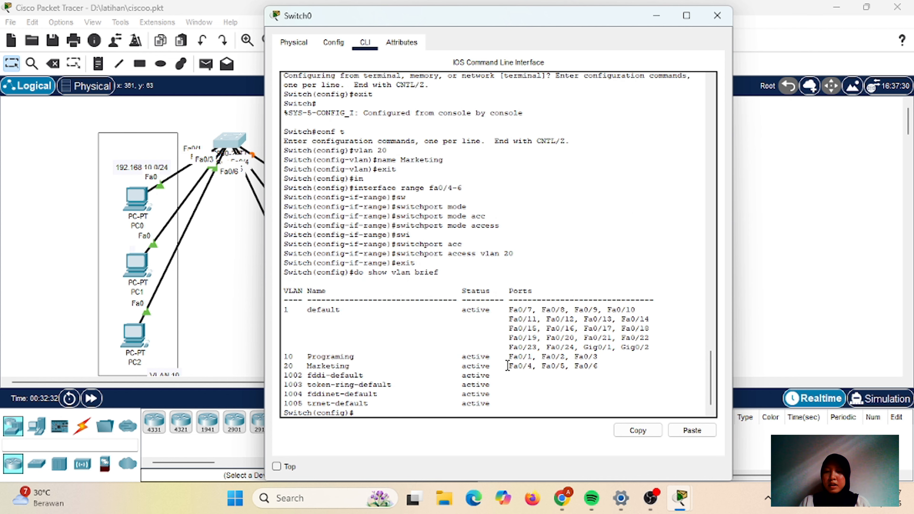
pyautogui.moveTo(505, 366); pyautogui.dragTo(615, 368)
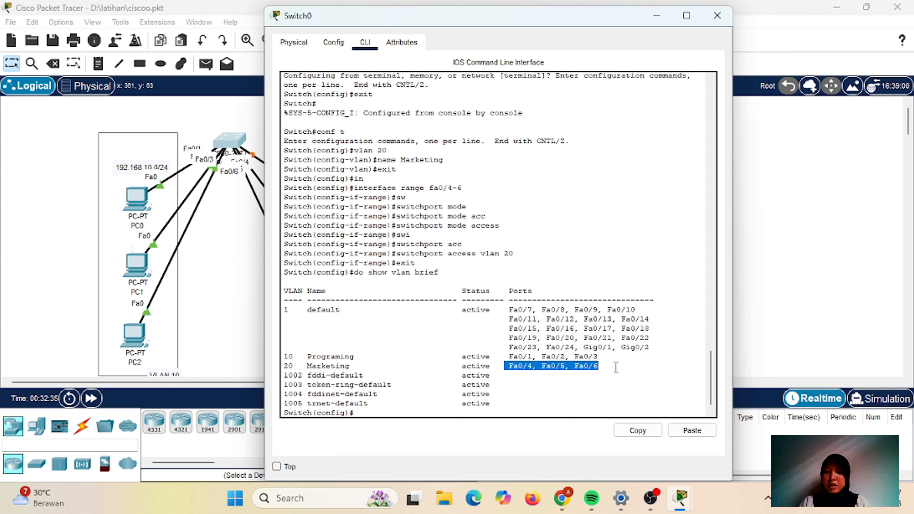
pyautogui.click(615, 367)
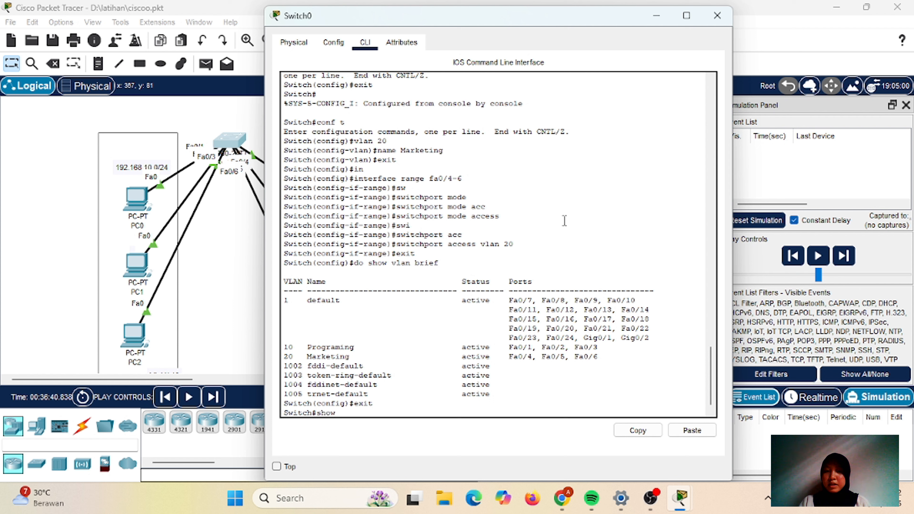
# Display Switch0's MAC address table with show mac-address-table, and minimize the switch window
pyautogui.write('address-table')
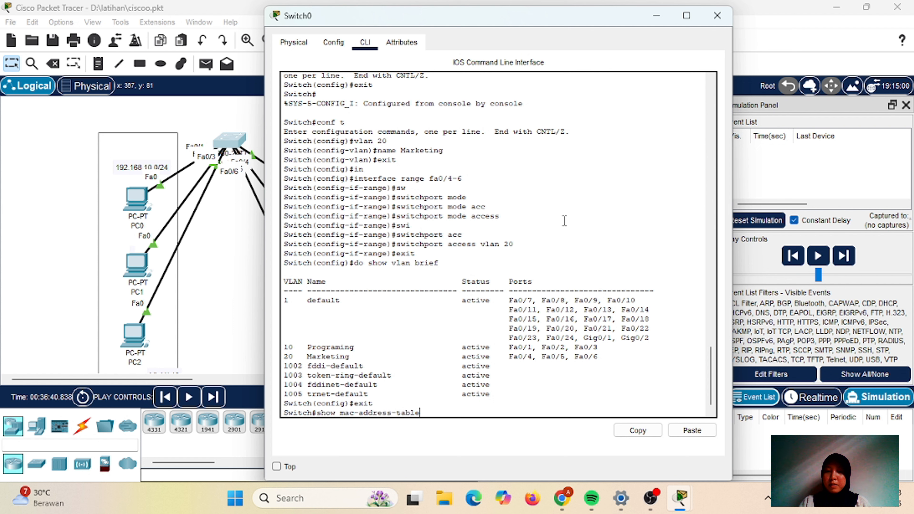
pyautogui.press('Return')
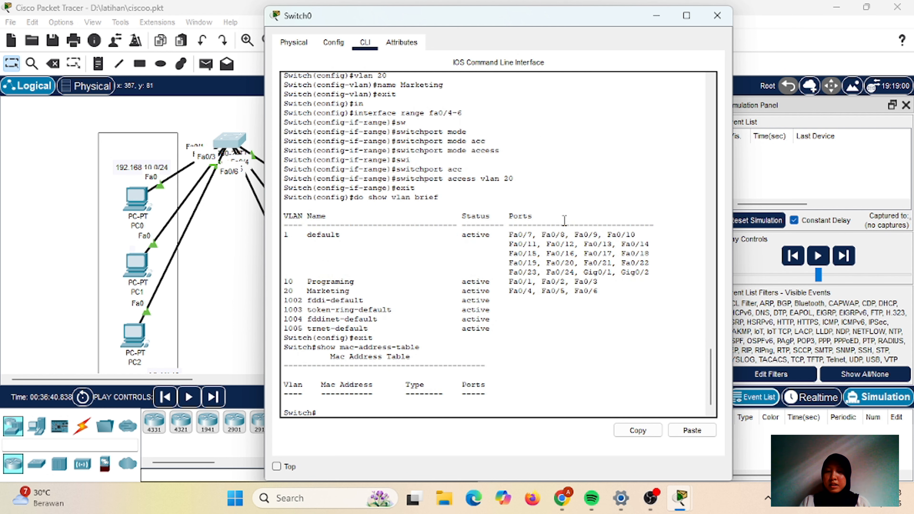
pyautogui.click(656, 15)
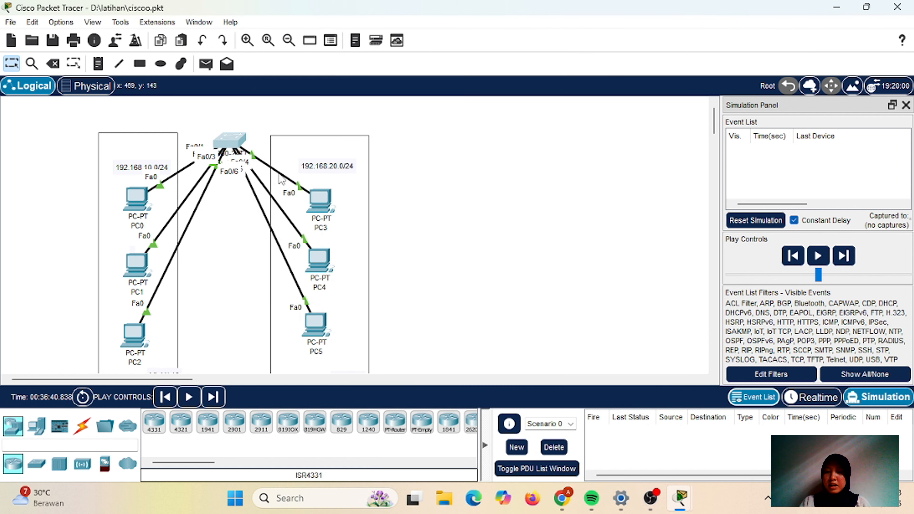
# Widen the simulation panel and create a simple PDU from PC2 to PC1
pyautogui.moveTo(716, 218); pyautogui.dragTo(216, 67)
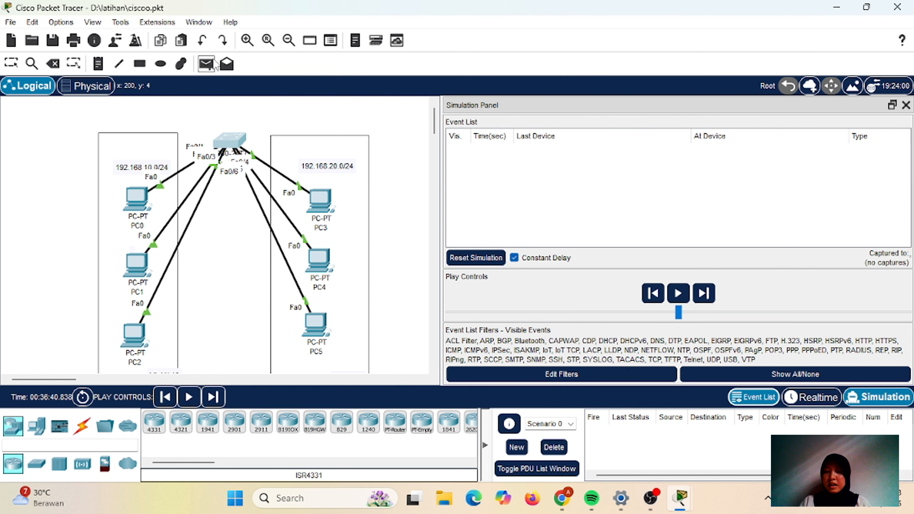
pyautogui.click(213, 65)
pyautogui.click(138, 333)
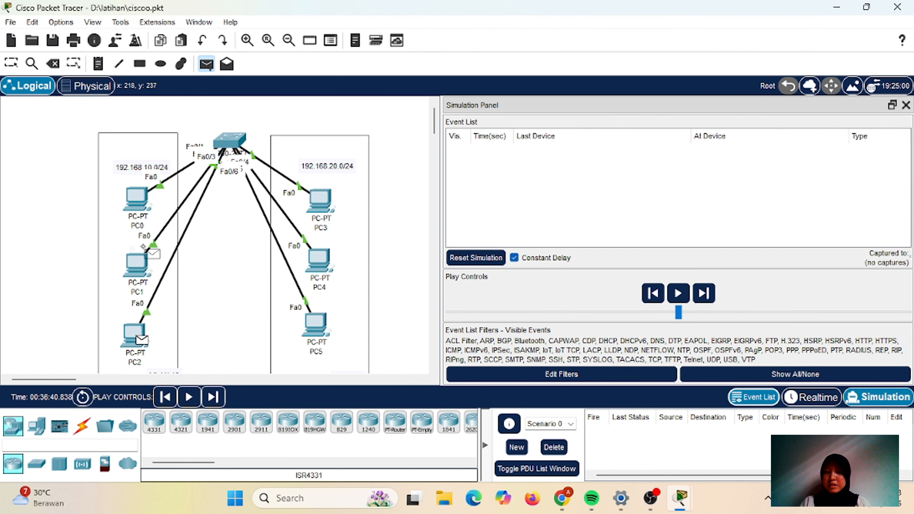
pyautogui.click(138, 266)
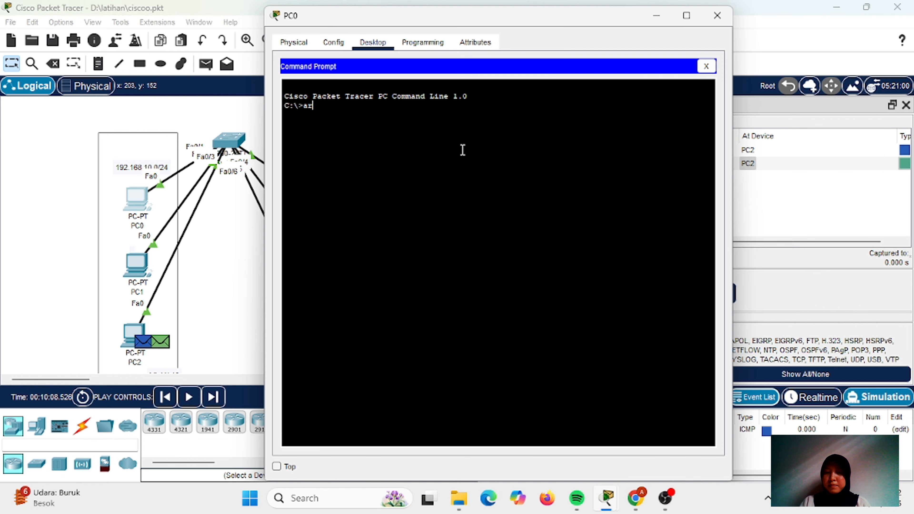
# Check the ARP tables of PC0, PC1 and PC2 with arp -a in their command prompts
pyautogui.write('p -a')
pyautogui.press('Return')
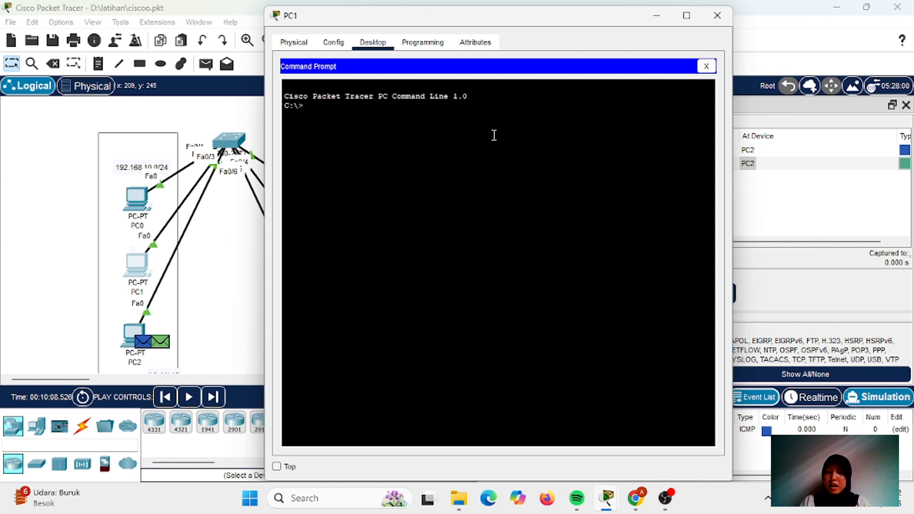
pyautogui.write('arp -a')
pyautogui.press('Return')
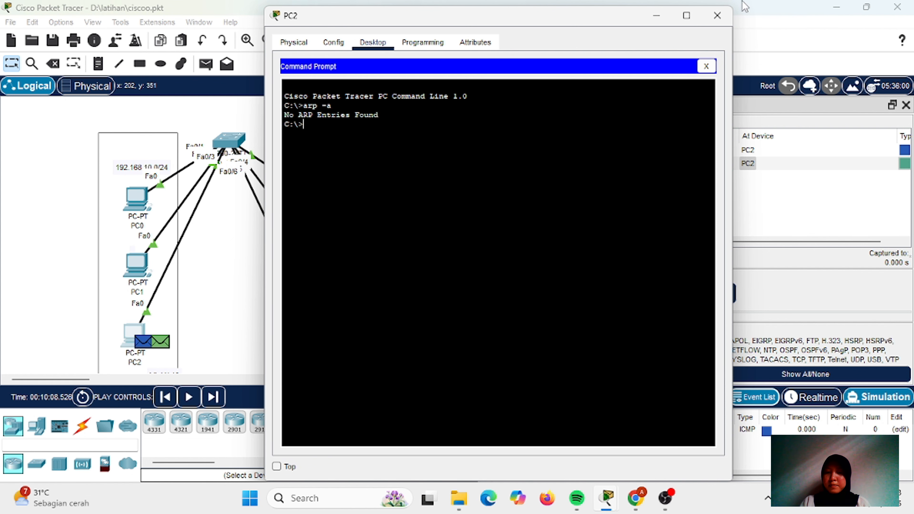
pyautogui.click(717, 16)
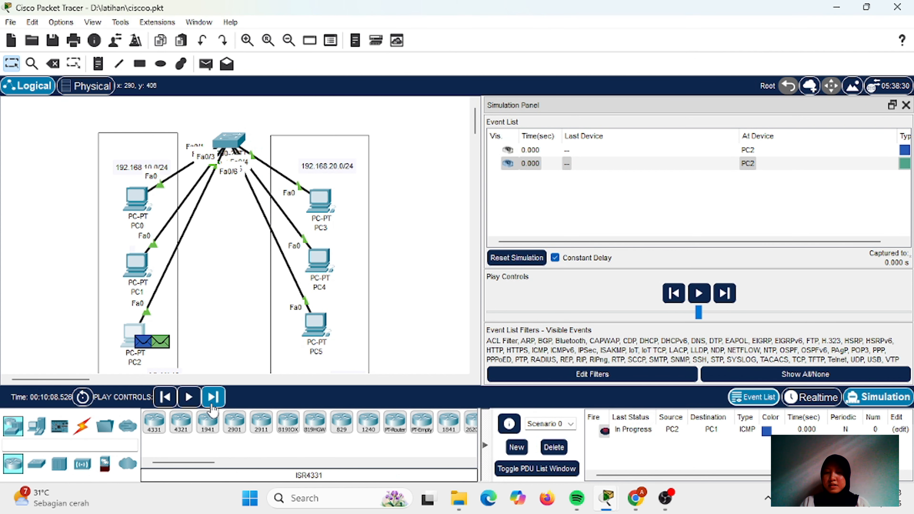
# Advance the simulation event by event to follow the PDU between PC2 and PC1
pyautogui.click(212, 397)
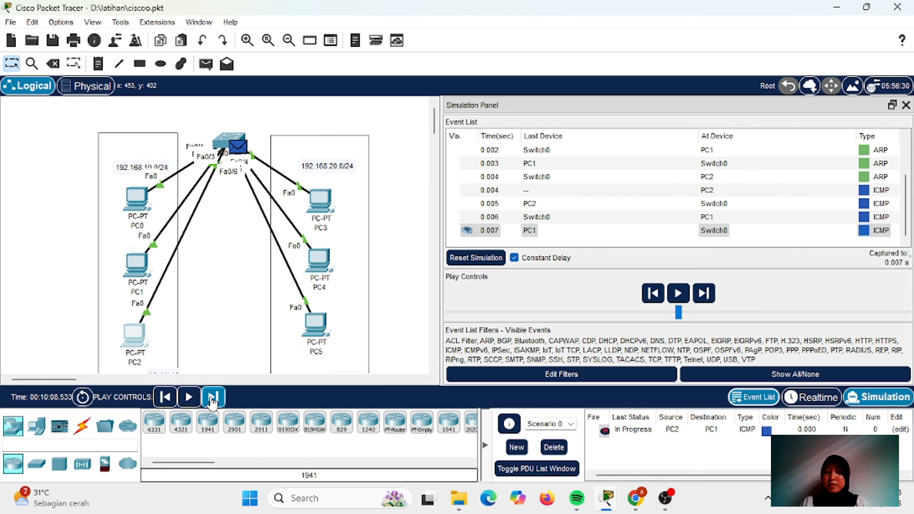
pyautogui.click(211, 397)
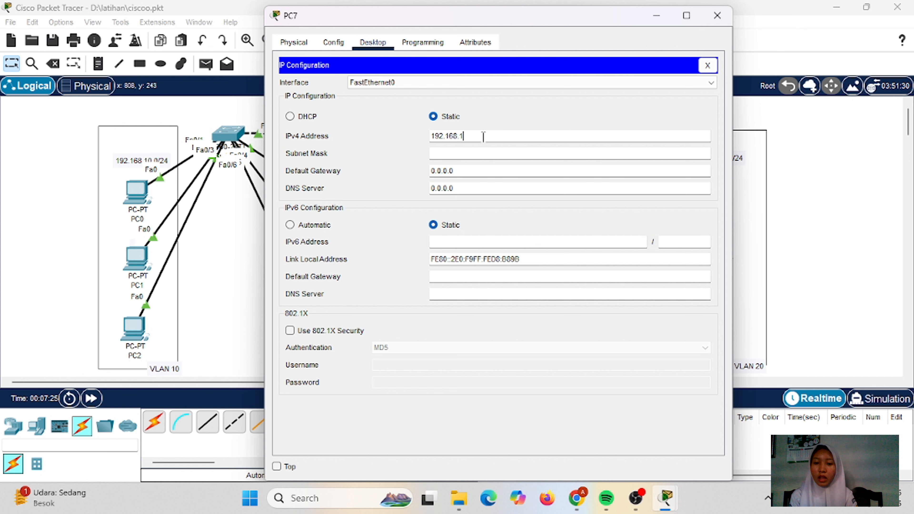
# Set PC7's static IPv4 address to 192.168.10.5 and enter the next PC's address ending in .6
pyautogui.write('0.5')
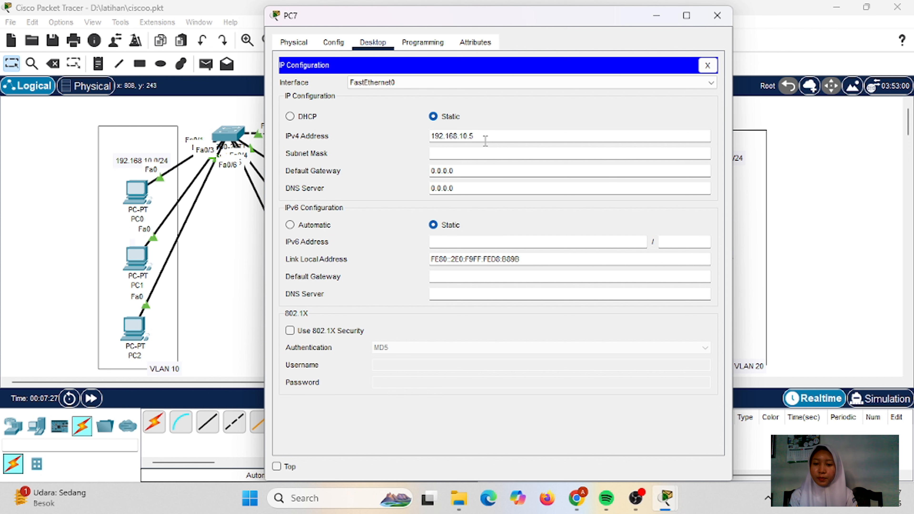
pyautogui.write('.6')
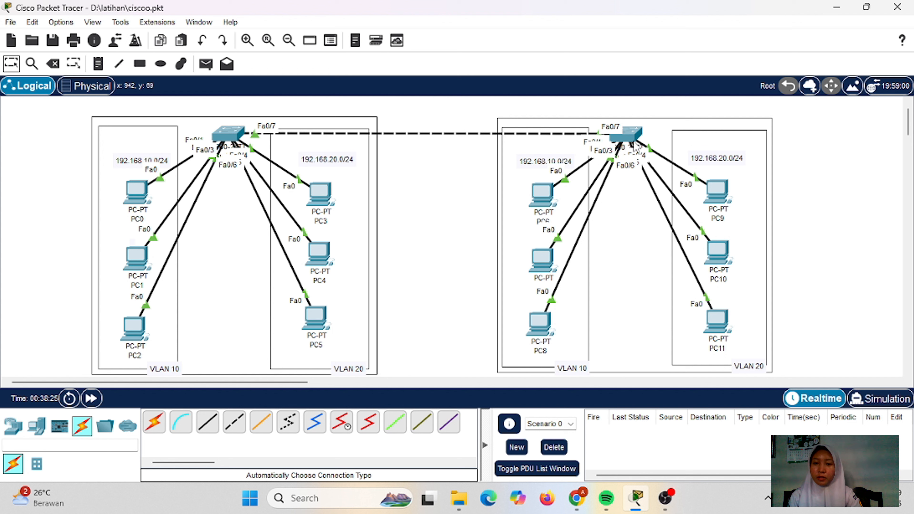
# Open Switch1's command line and enter global configuration mode with en and conf t
pyautogui.click(632, 139)
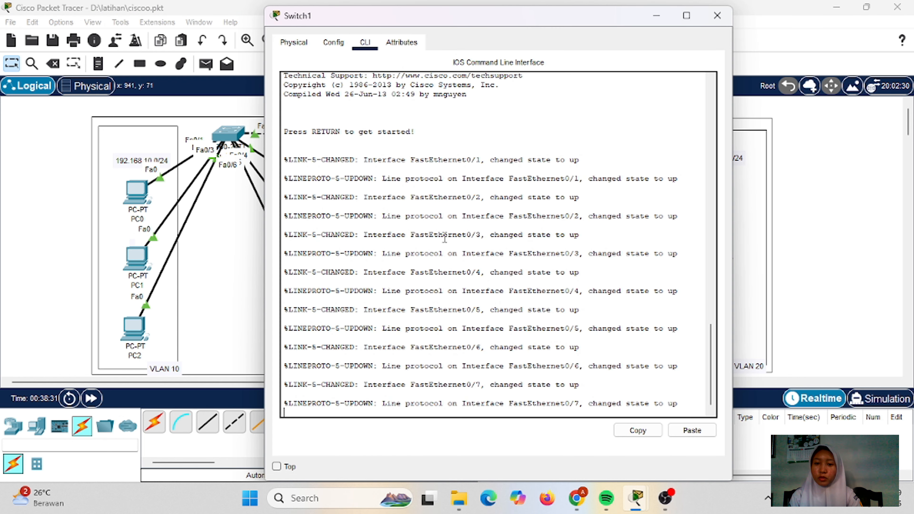
pyautogui.press('Return')
pyautogui.write('en')
pyautogui.press('Return')
pyautogui.write('conf t')
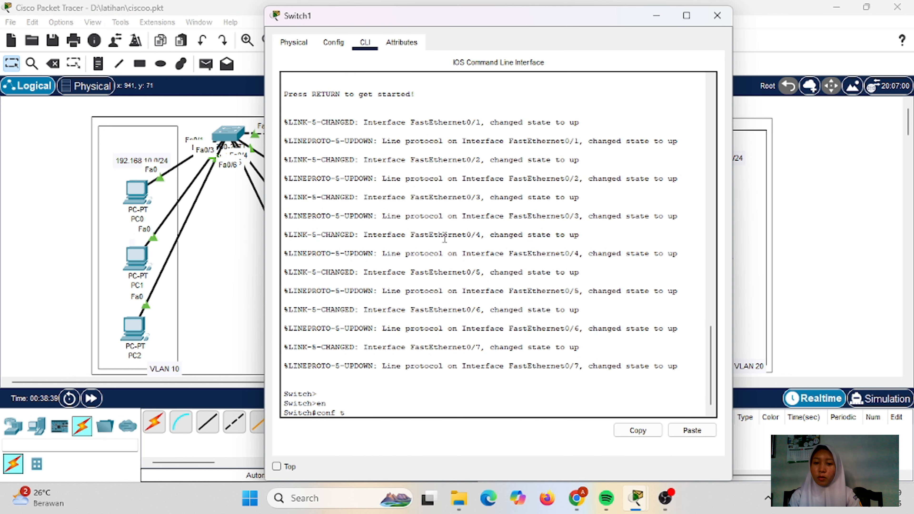
pyautogui.press('Return')
# Create VLAN 10 on Switch1, name it programing and exit VLAN configuration
pyautogui.write('vlan')
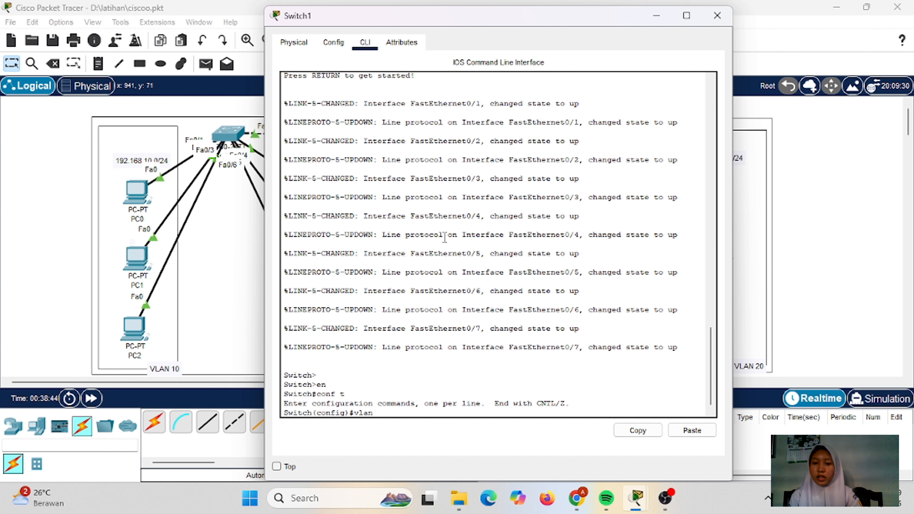
pyautogui.write(' 10')
pyautogui.press('Return')
pyautogui.write('name ')
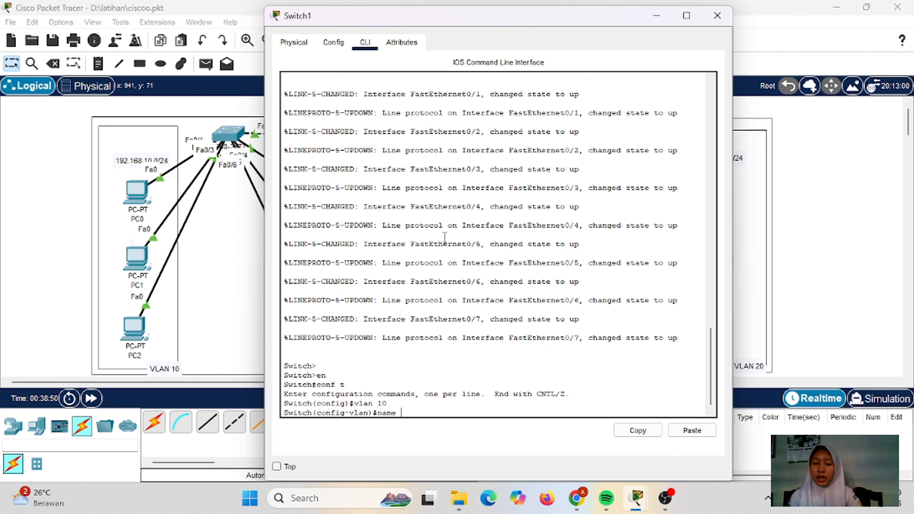
pyautogui.write('programing')
pyautogui.press('Return')
pyautogui.write('exit')
pyautogui.press('Return')
# Create VLAN 20 on Switch1, name it marketing and exit VLAN configuration
pyautogui.write('vlan ')
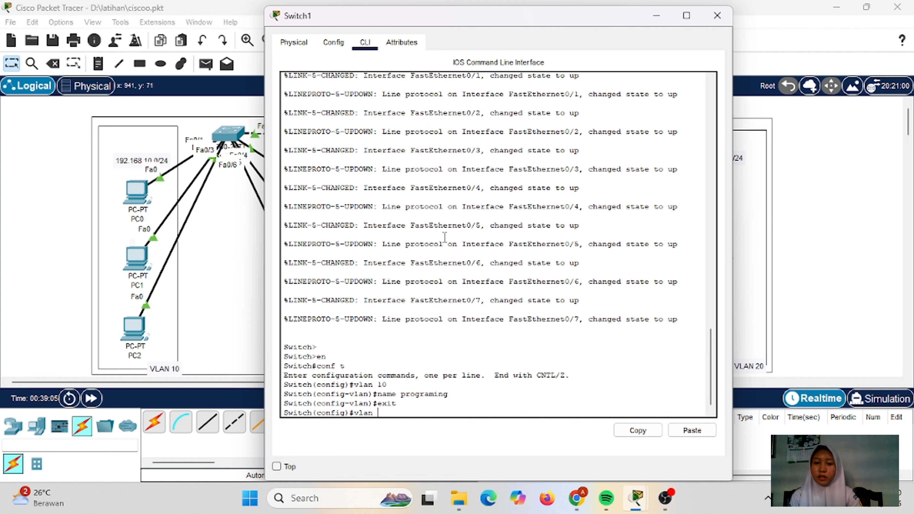
pyautogui.write('20')
pyautogui.press('Return')
pyautogui.write('name marketi')
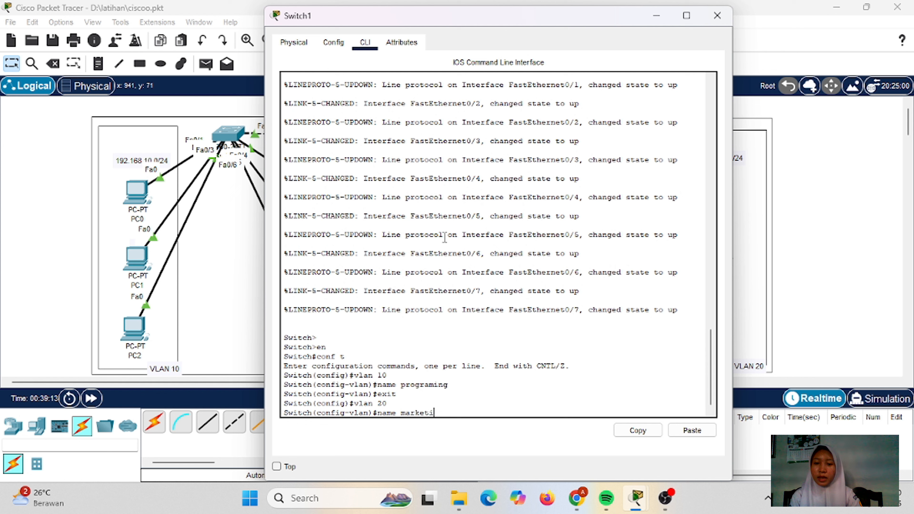
pyautogui.write('ng')
pyautogui.press('Return')
pyautogui.write('exit')
pyautogui.press('Return')
# Display Switch1's VLAN list with do show vlan brief to check the two new VLANs
pyautogui.write('do show vla')
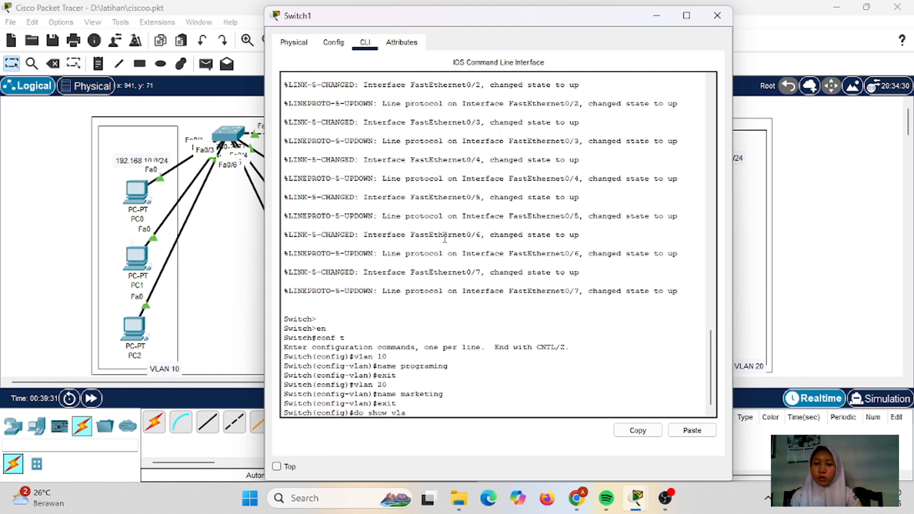
pyautogui.write('n brief')
pyautogui.press('Return')
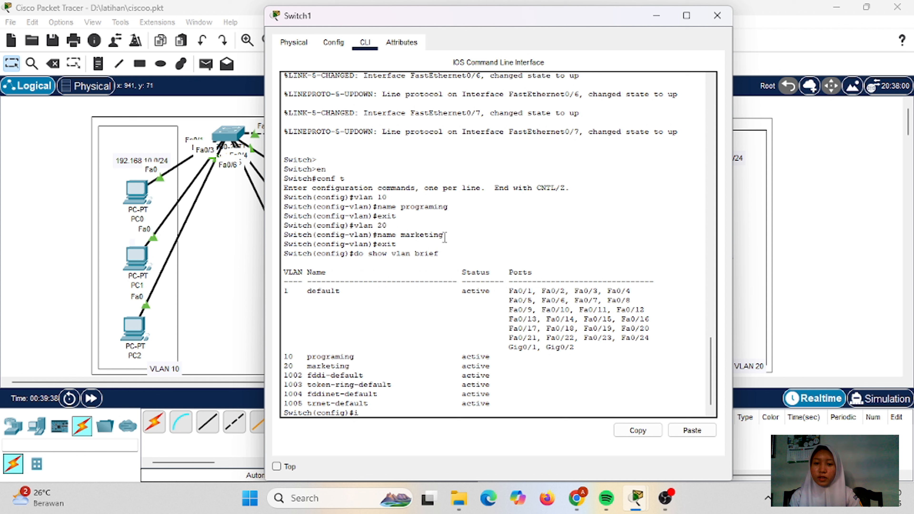
# Select interface range fa0/1-3 on Switch1 and set it to switchport mode access
pyautogui.write('nt ran')
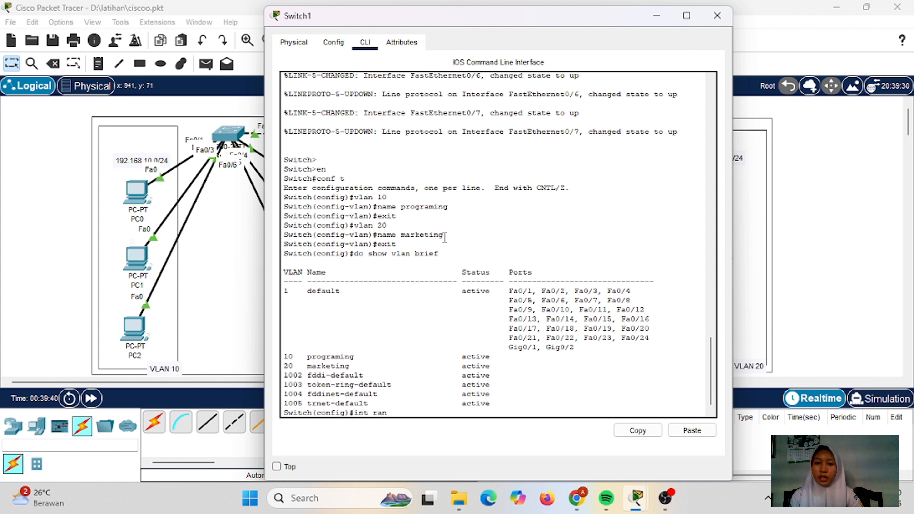
pyautogui.write('ge fa0')
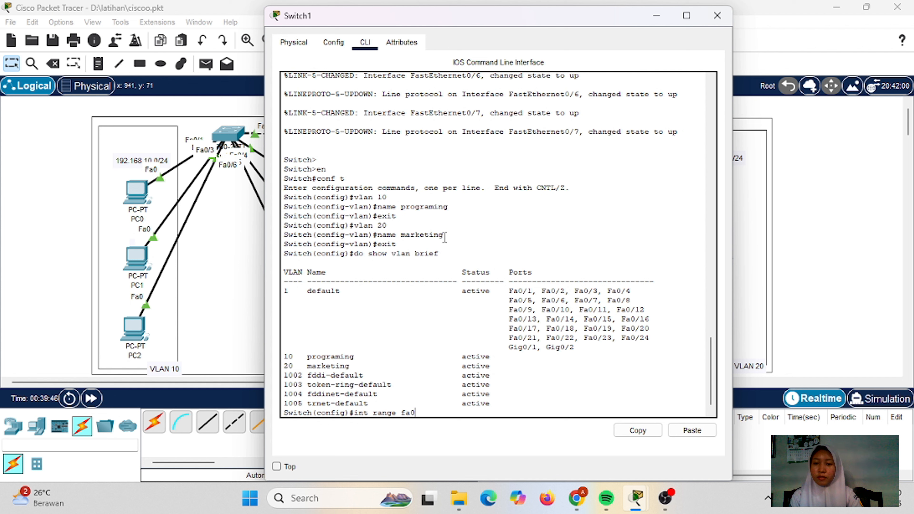
pyautogui.write('/1-3')
pyautogui.press('Return')
pyautogui.write('sw')
pyautogui.press('Tab')
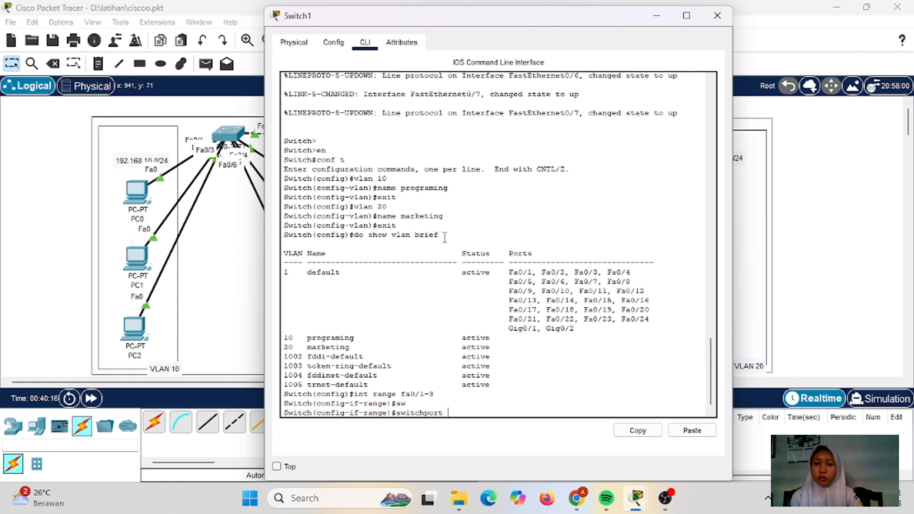
pyautogui.write('mode access')
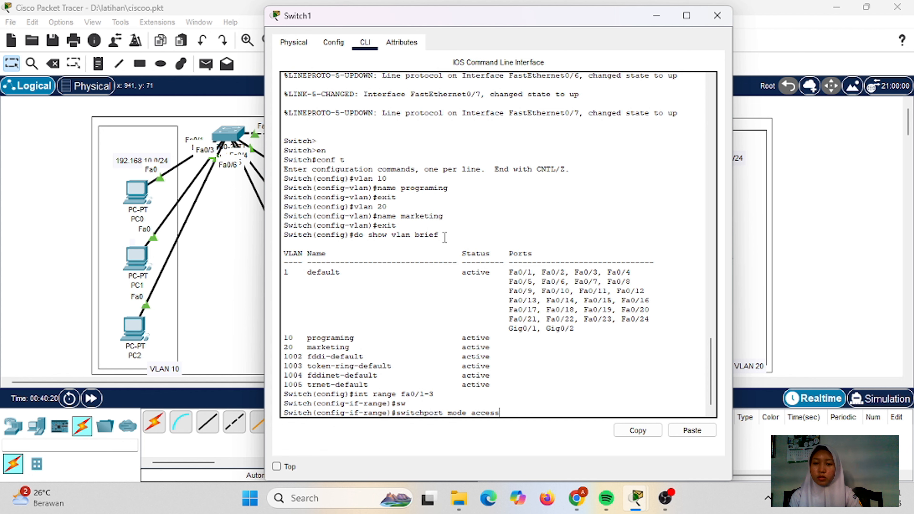
pyautogui.press('Return')
# Assign the fa0/1-3 range to VLAN 10 with switchport access vlan 10 and exit the range
pyautogui.write('sw')
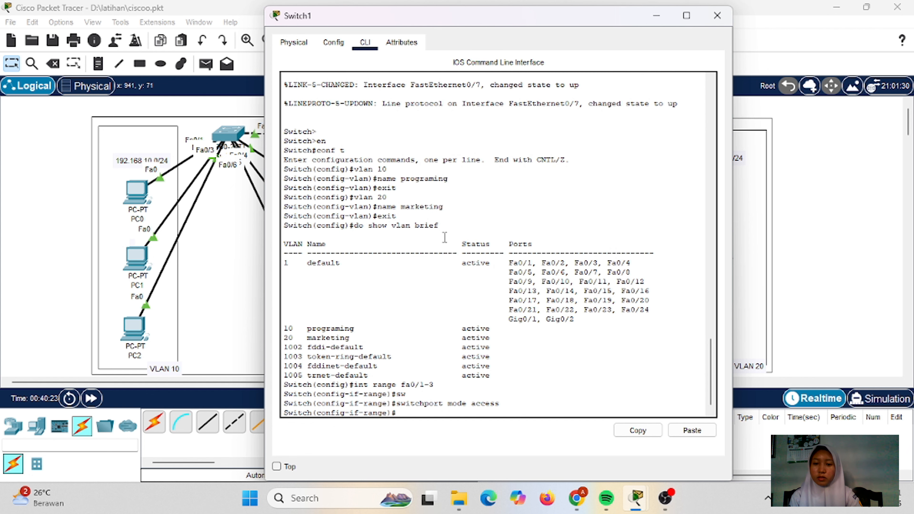
pyautogui.press('Tab')
pyautogui.write('access vlan 10')
pyautogui.press('Return')
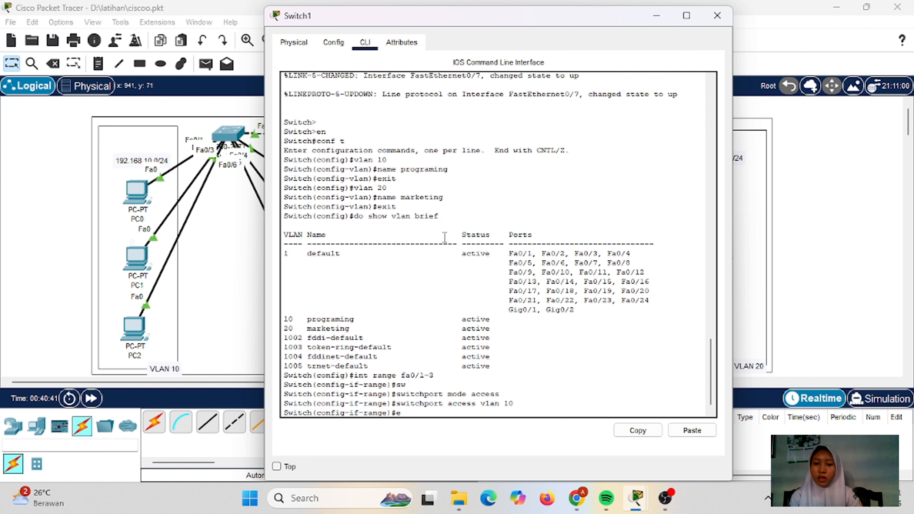
pyautogui.write('exit')
pyautogui.press('Return')
# Select interface range fa0/4-6 on Switch1 and set it to switchport mode access
pyautogui.write('int range fa0/4')
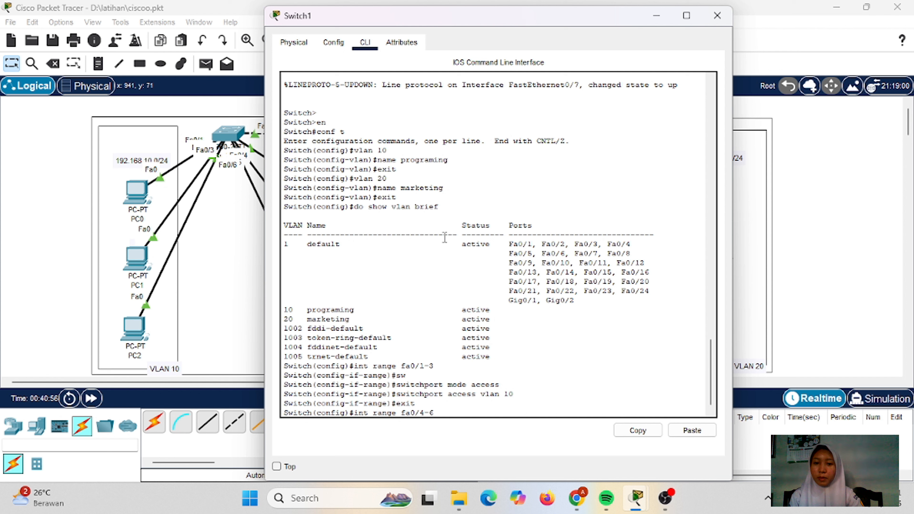
pyautogui.write('-6')
pyautogui.press('Return')
pyautogui.write('sw')
pyautogui.press('Tab')
pyautogui.write('mode ')
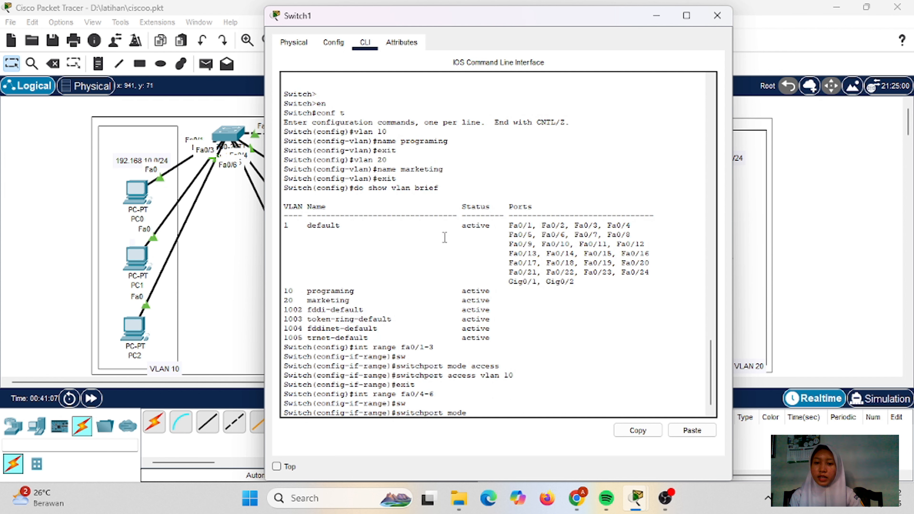
pyautogui.write('access')
pyautogui.press('Return')
# Assign the fa0/4-6 range to VLAN 20 with switchport access vlan 20 and exit the range
pyautogui.write('sw')
pyautogui.press('Tab')
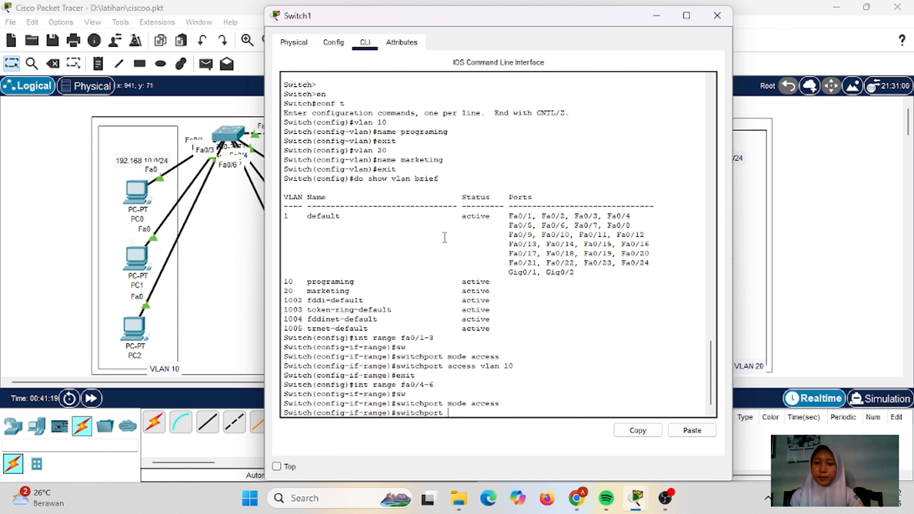
pyautogui.write('access vlan 20')
pyautogui.press('Return')
pyautogui.write('exit')
pyautogui.press('Return')
# Check Switch1's port assignments for VLAN 10 and VLAN 20 with do show vlan brief
pyautogui.write('do show vlan brie')
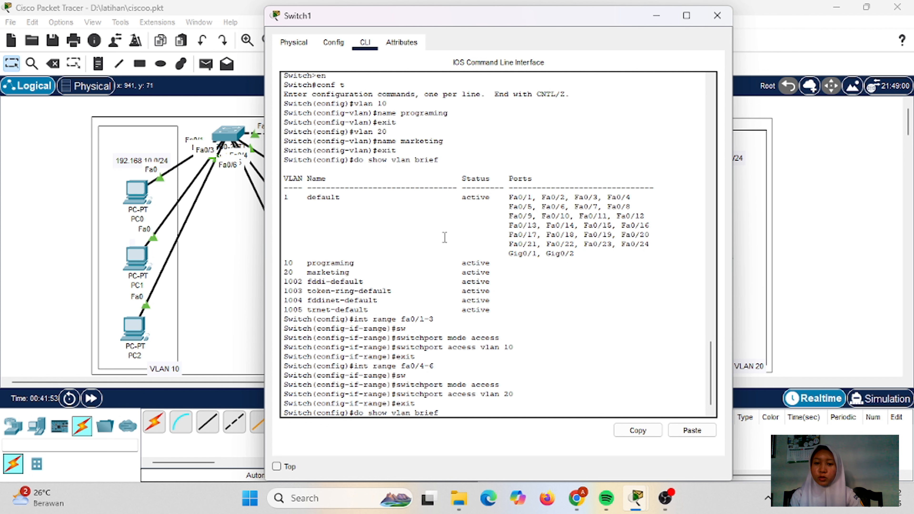
pyautogui.write('f')
pyautogui.press('Return')
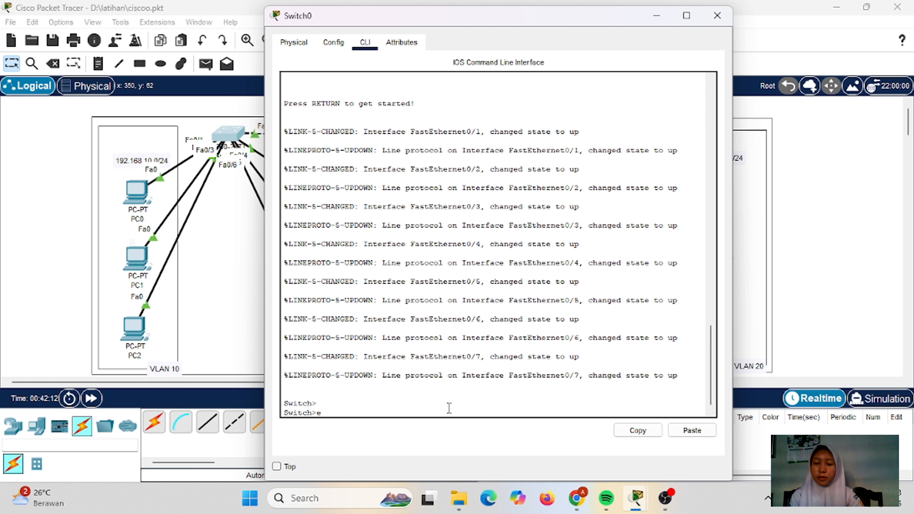
# Enter global configuration mode on Switch0 with en and conf t
pyautogui.write('n')
pyautogui.press('Return')
pyautogui.write('conf t')
pyautogui.press('Return')
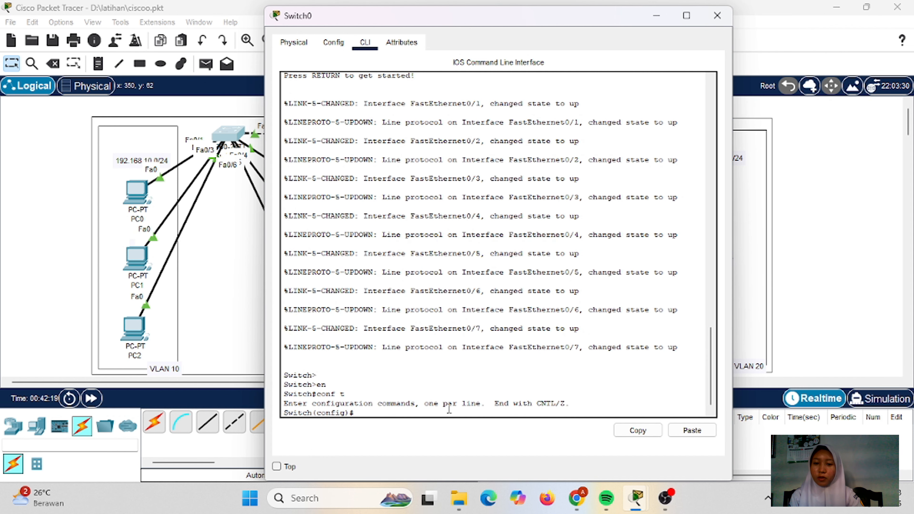
# Configure interface fa0/7 on Switch0 as a trunk port with switchport mode trunk
pyautogui.write('int fa0/')
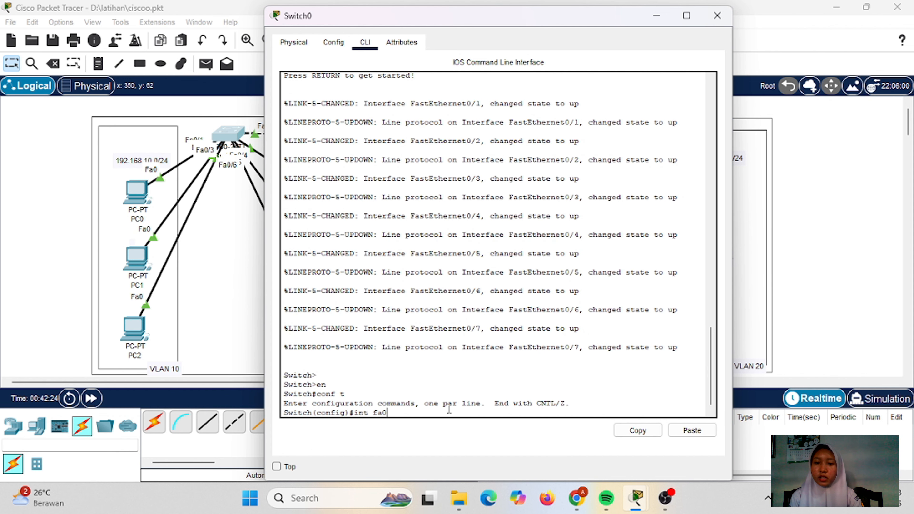
pyautogui.write('7')
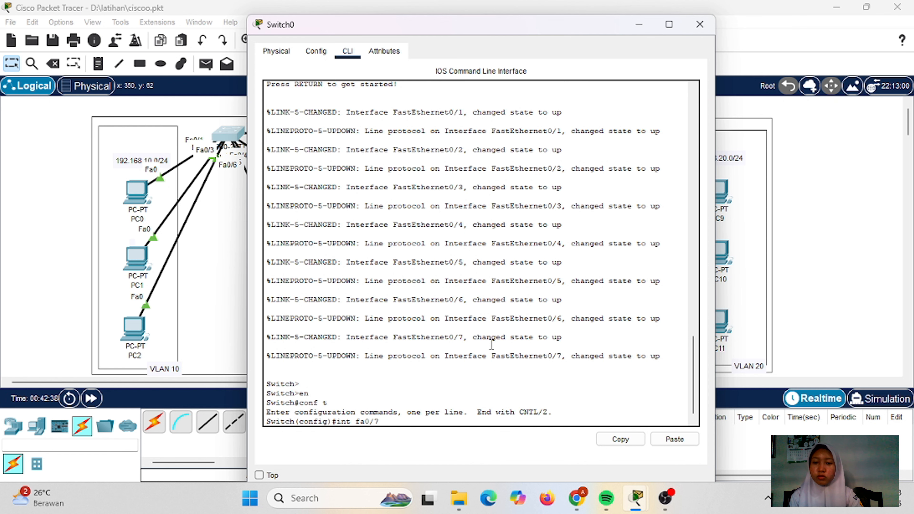
pyautogui.press('Return')
pyautogui.write('sw')
pyautogui.press('Tab')
pyautogui.write('mode')
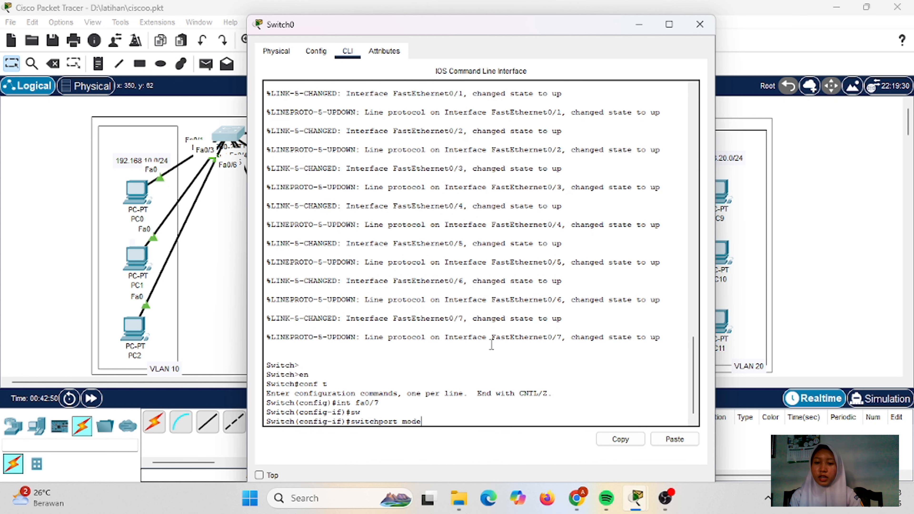
pyautogui.write(' trunk')
pyautogui.press('Return')
# Check Switch0's trunk port with do show int trunk
pyautogui.write('do show')
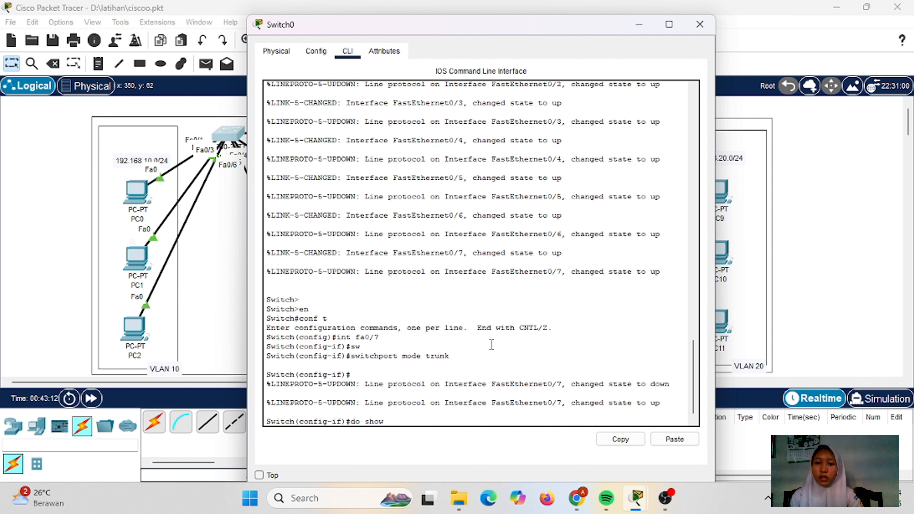
pyautogui.write(' int trunk')
pyautogui.press('Return')
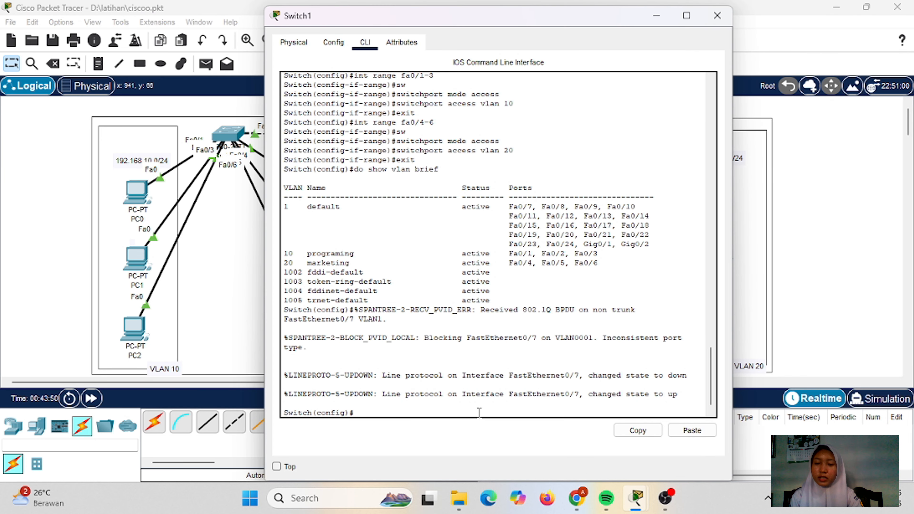
# Configure interface fa0/7 on Switch1 as a trunk port with switchport mode trunk
pyautogui.write('int fa0/')
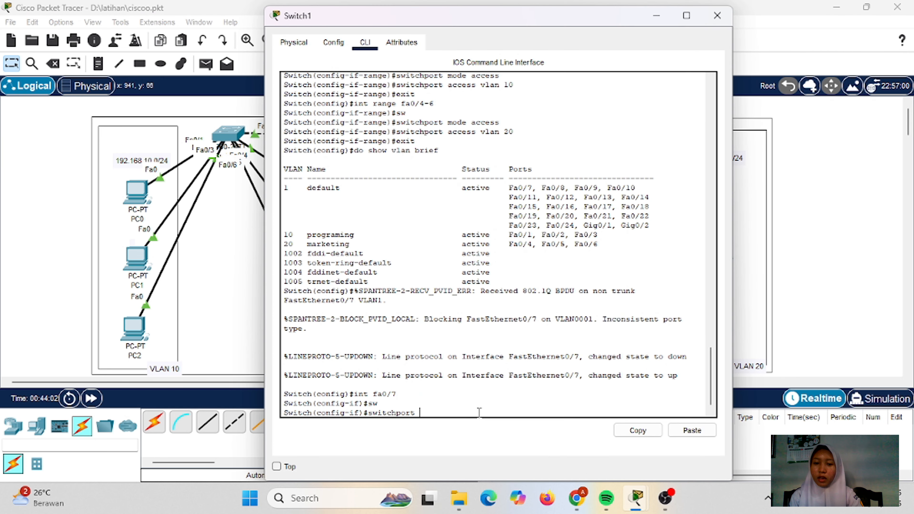
pyautogui.write('mode trunk')
pyautogui.press('Return')
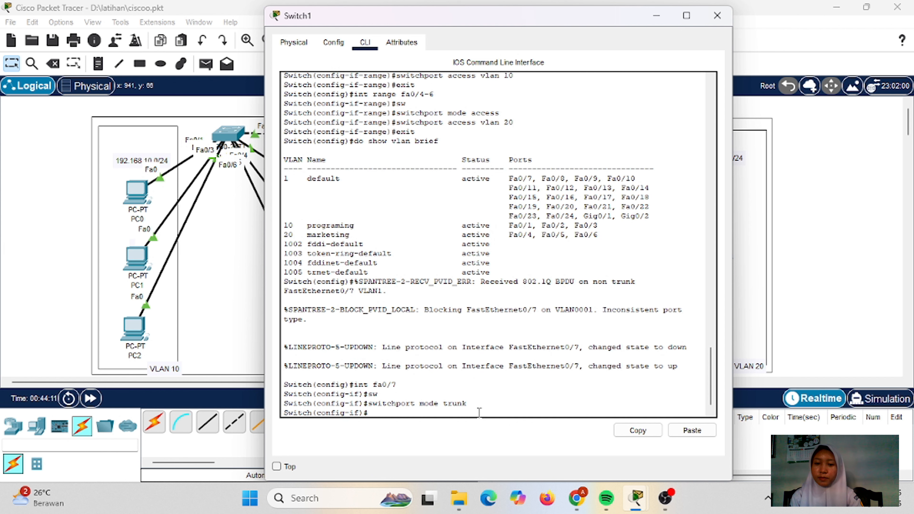
# Check Switch1's trunk port and its allowed VLANs with do show int trunk
pyautogui.write('do show')
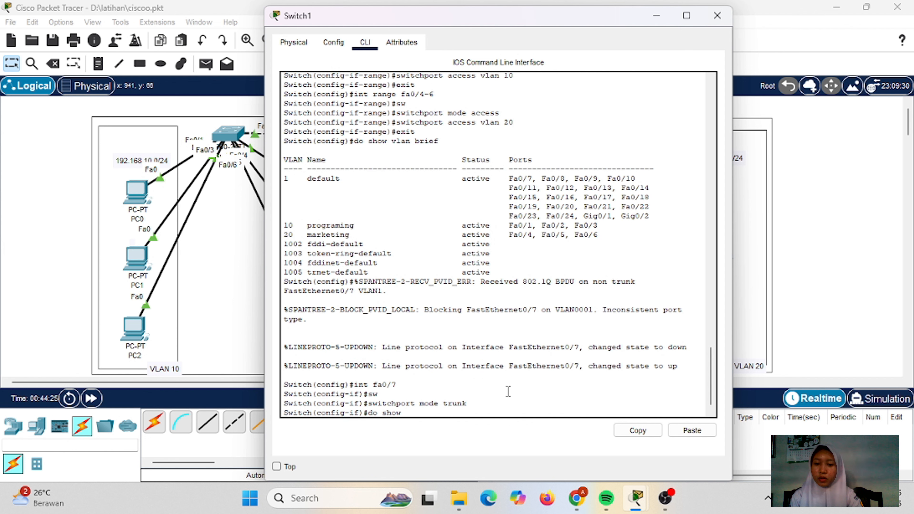
pyautogui.write(' int trunk')
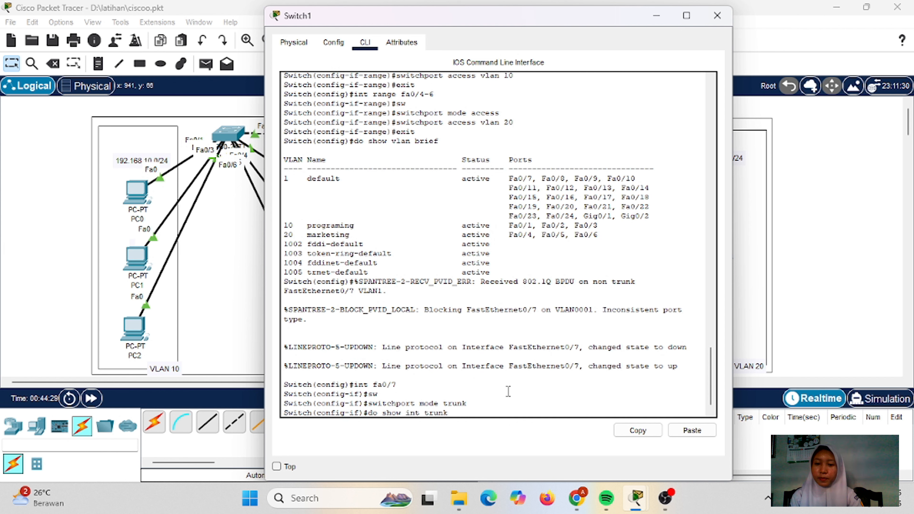
pyautogui.press('Return')
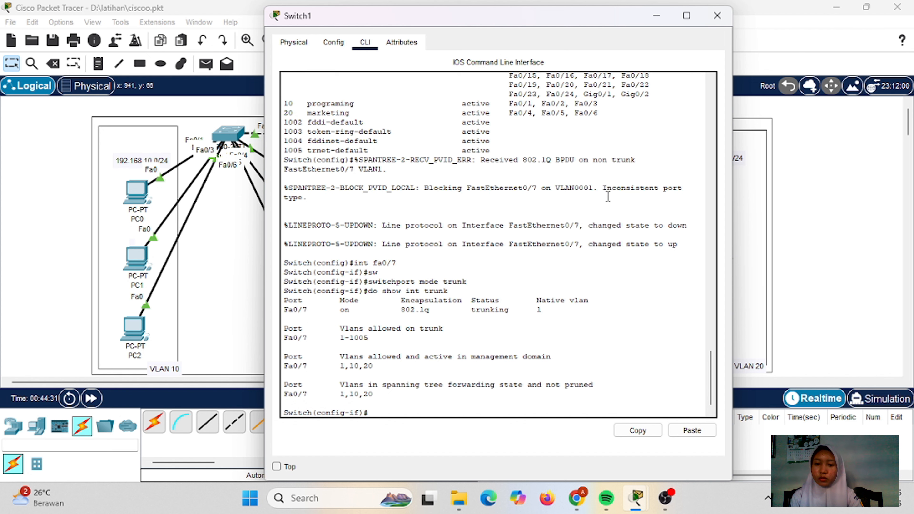
# Create a simple PDU from PC0 to PC6 and advance the simulation to test VLAN 10 across the trunk
pyautogui.press('p')
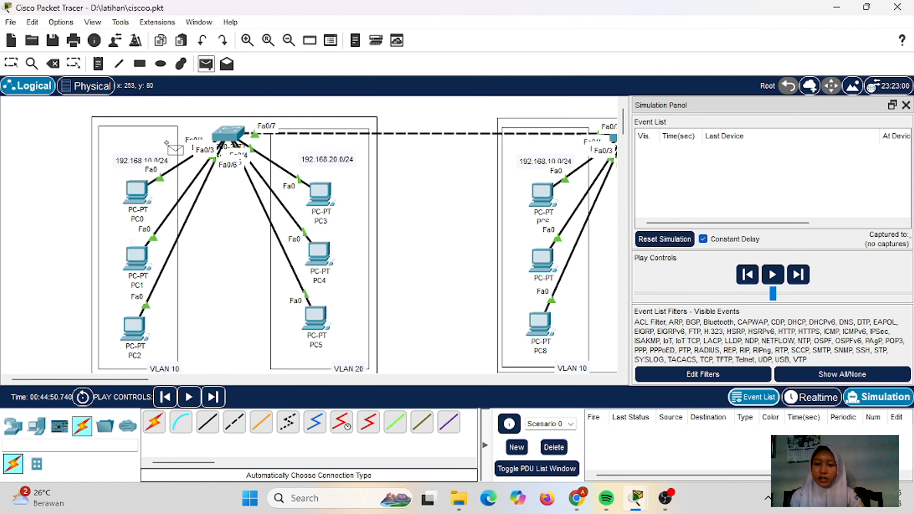
pyautogui.click(144, 195)
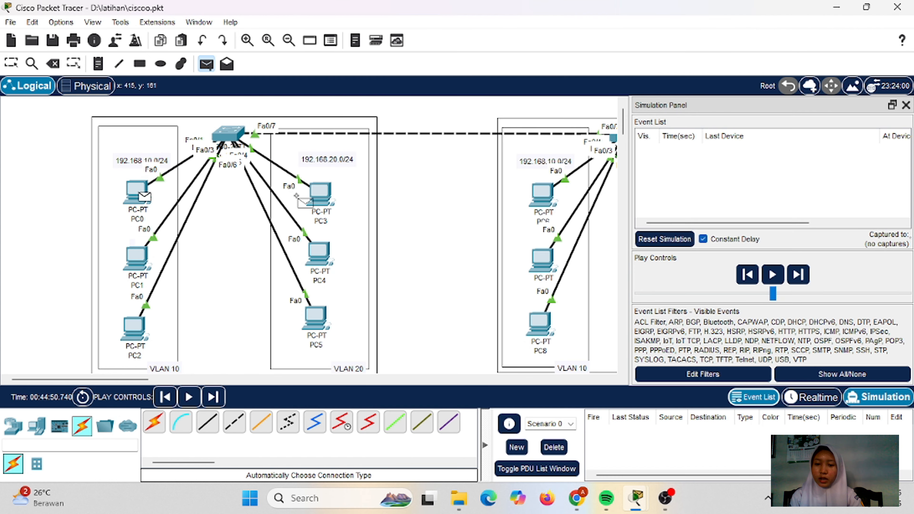
pyautogui.click(542, 193)
pyautogui.click(212, 397)
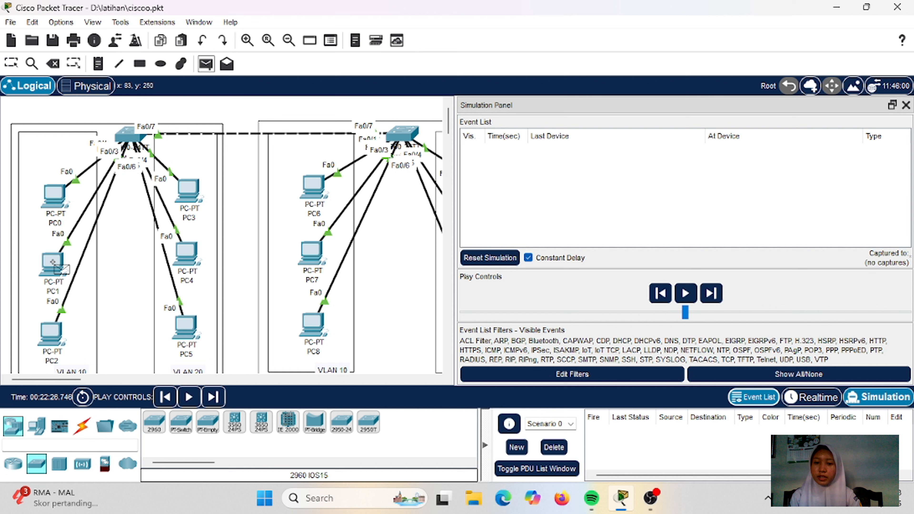
# Create a simple PDU from PC1 to PC8 in the simulation
pyautogui.click(54, 263)
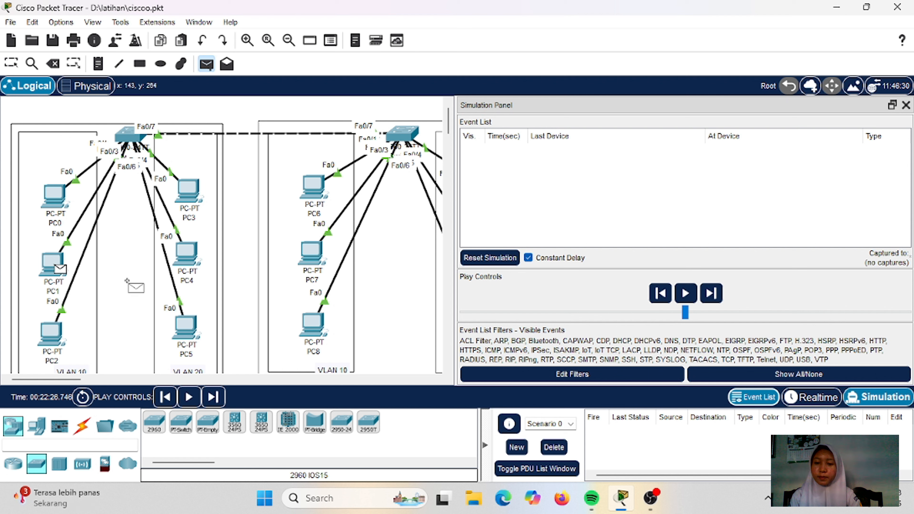
pyautogui.click(320, 332)
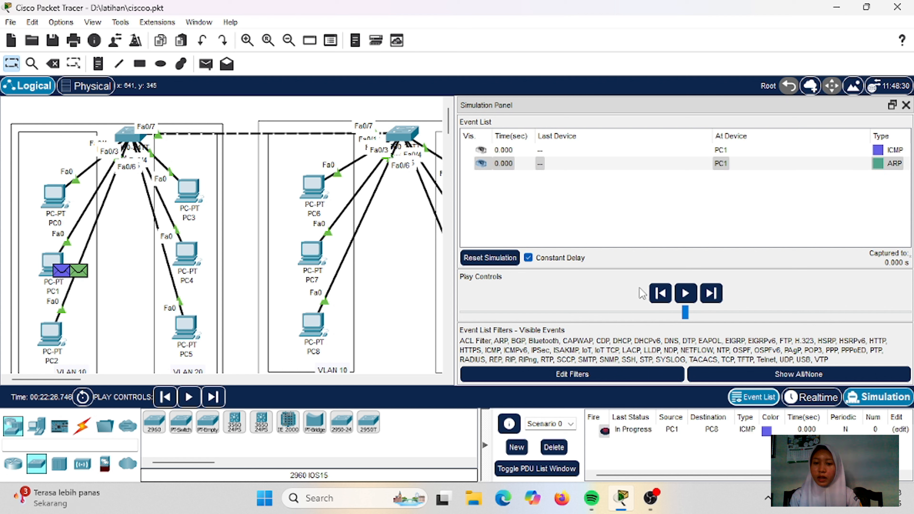
# Advance the simulation event by event to carry the PC1 to PC8 PDU across the trunk
pyautogui.click(212, 397)
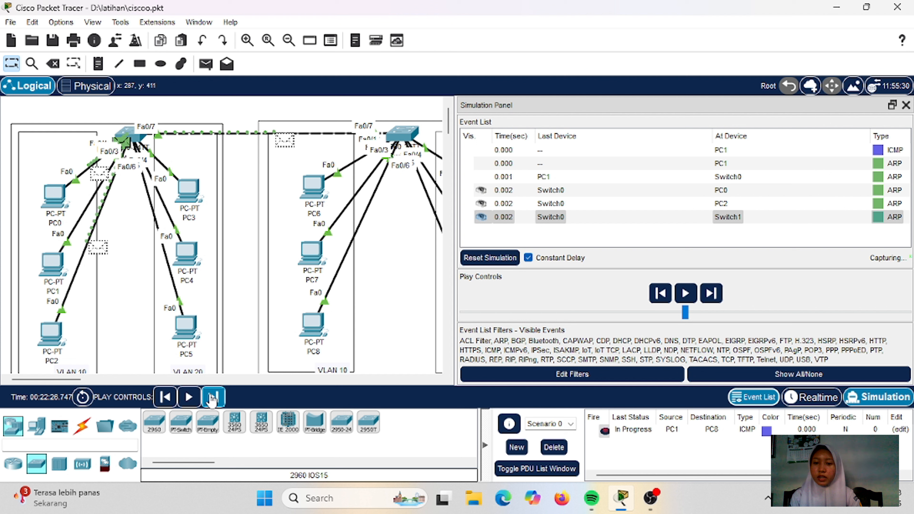
pyautogui.click(213, 397)
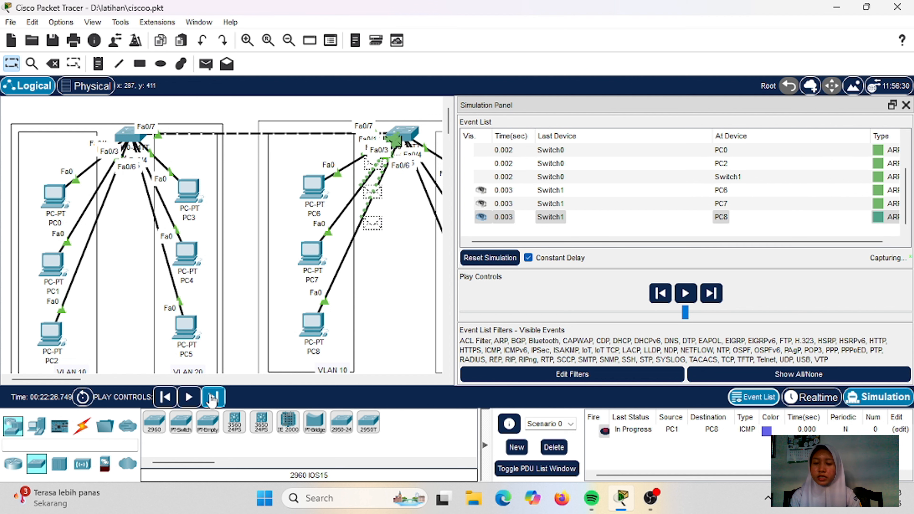
pyautogui.click(212, 397)
pyautogui.click(213, 397)
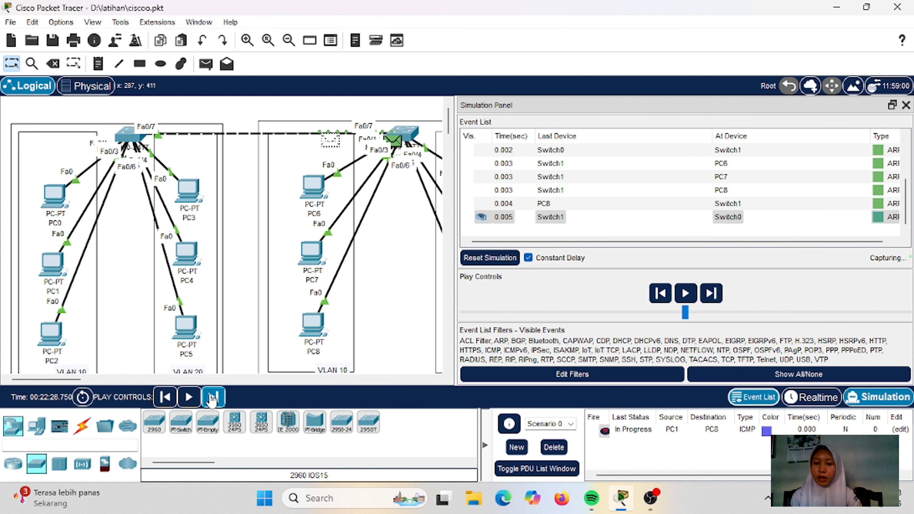
pyautogui.click(212, 397)
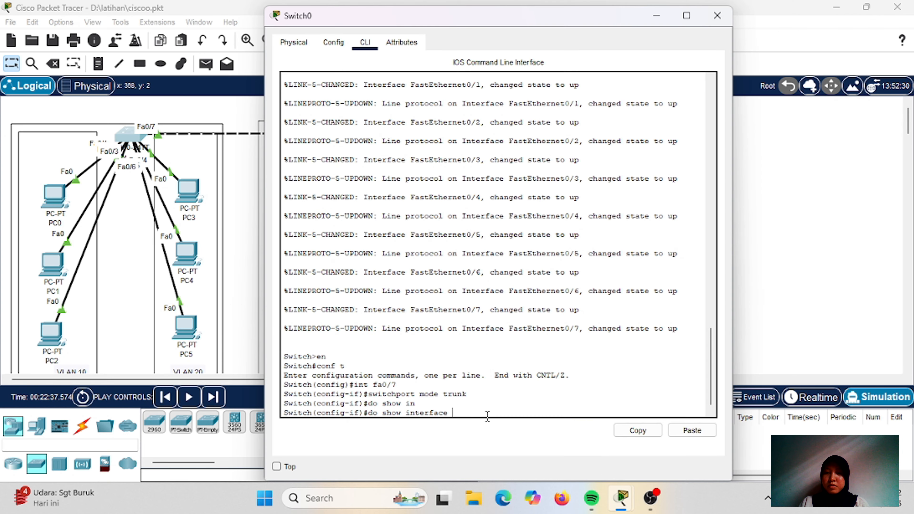
# Check Switch0's trunk port and its allowed VLANs with do show interface trunk
pyautogui.write('trunk')
pyautogui.press('Return')
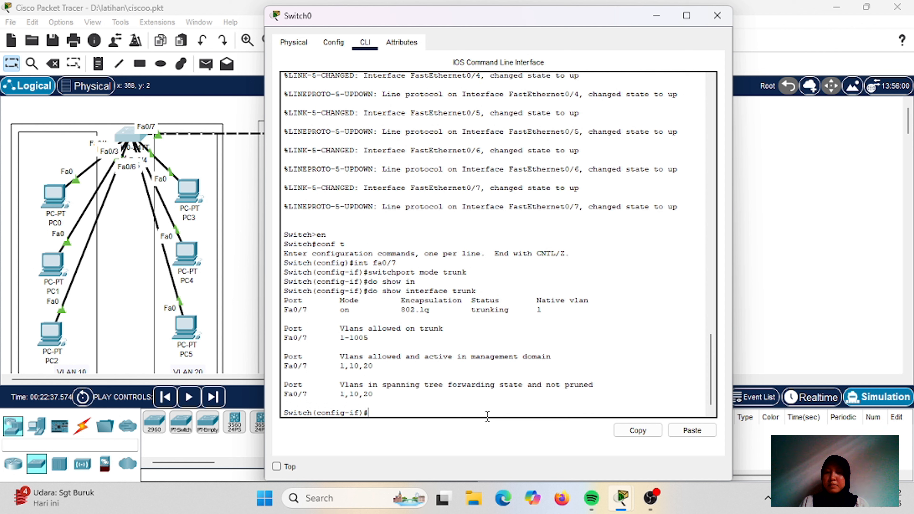
# Restrict Switch0's fa0/7 trunk to VLANs 10,20 with switchport trunk allowed vlan and recheck it with do show interface trunk
pyautogui.write('int fa0/7')
pyautogui.press('Return')
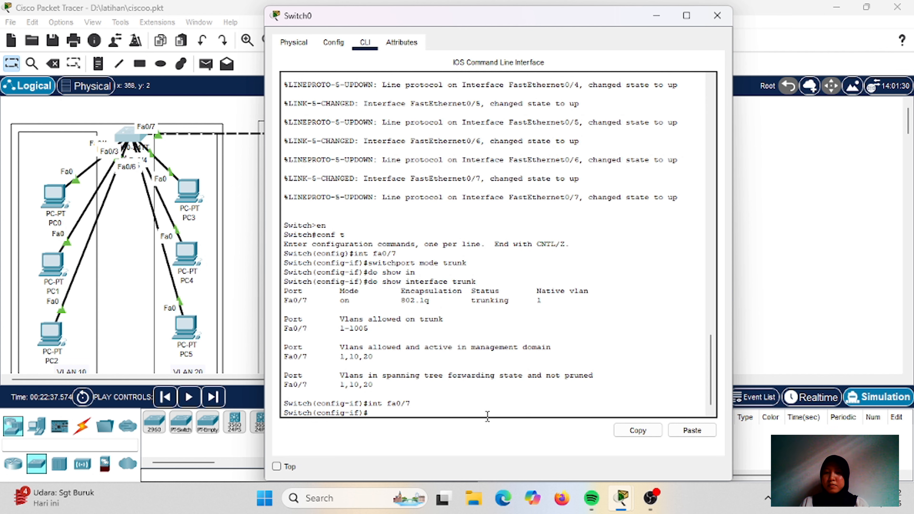
pyautogui.write('sw')
pyautogui.press('Tab')
pyautogui.write('trunk')
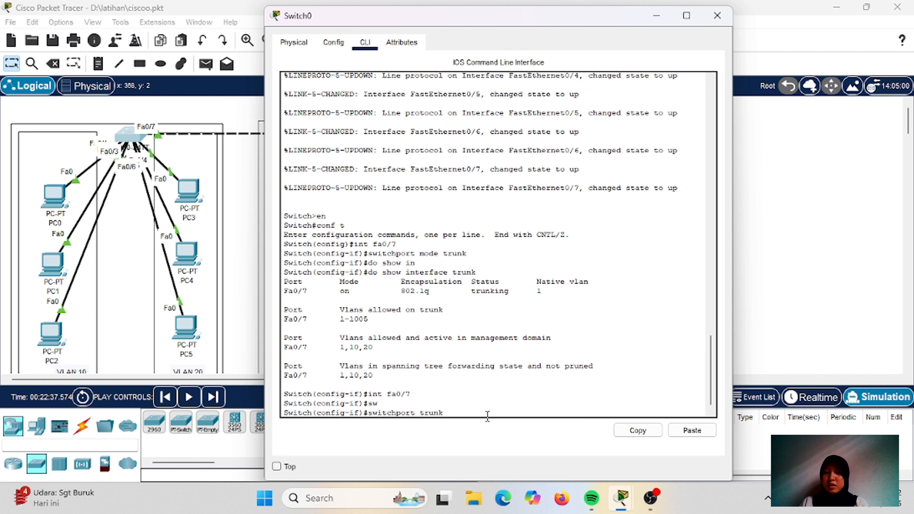
pyautogui.write(' allowed vlan 10,20')
pyautogui.press('Return')
pyautogui.write('exit')
pyautogui.press('Return')
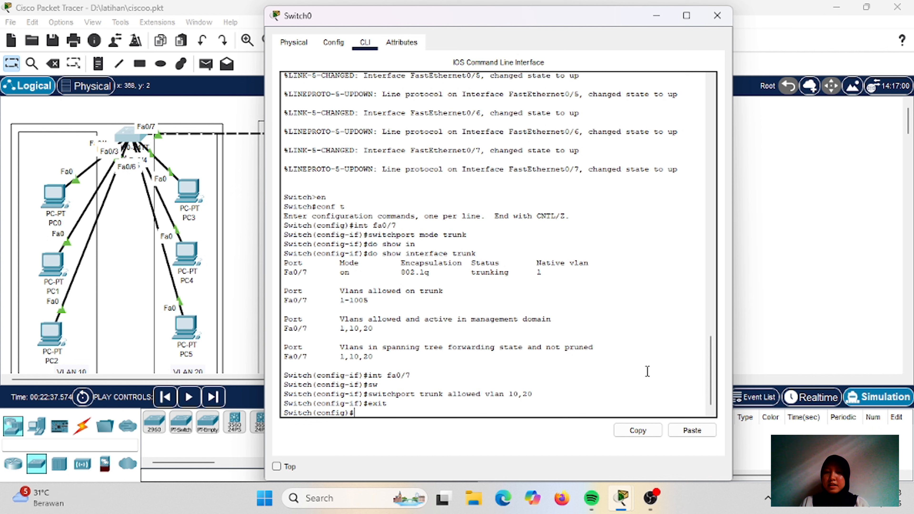
pyautogui.write('do show interface trunk')
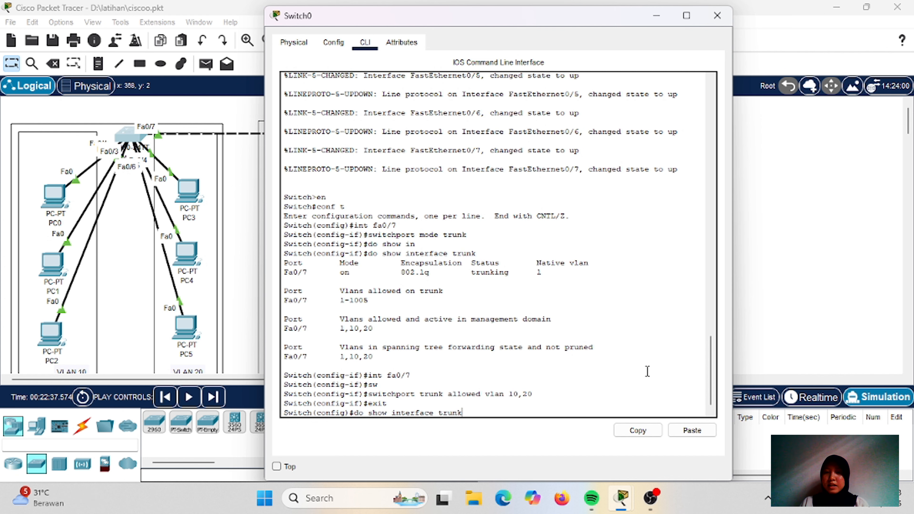
pyautogui.press('Return')
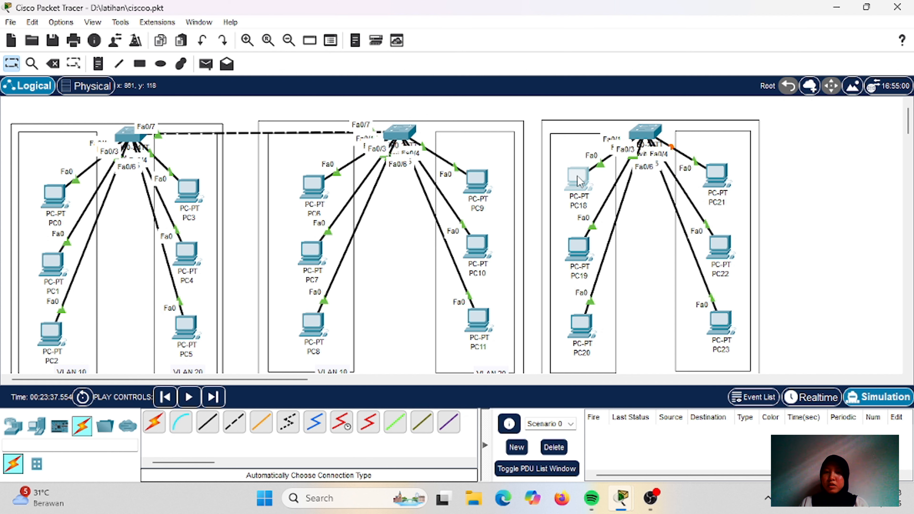
# Create VLAN 10 named programing and VLAN 20 named marketing on Switch3
pyautogui.click(577, 181)
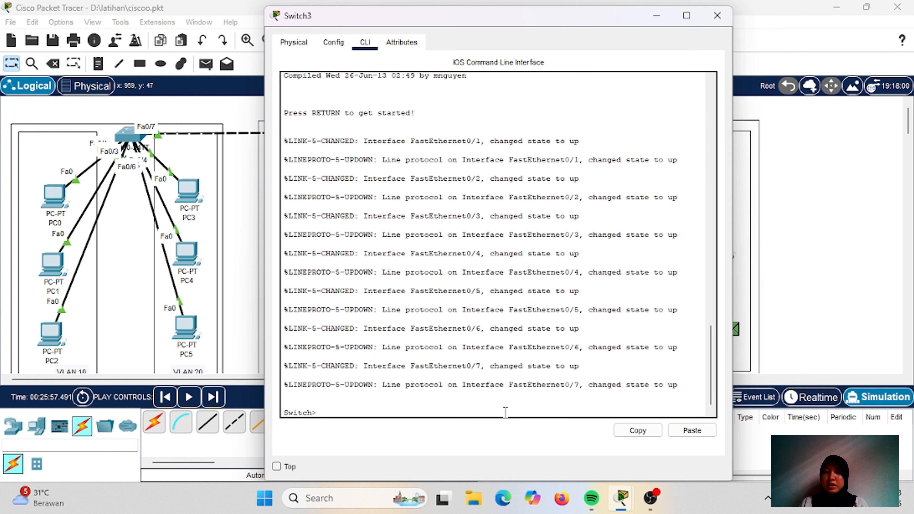
pyautogui.write('en')
pyautogui.press('Return')
pyautogui.write('conf t')
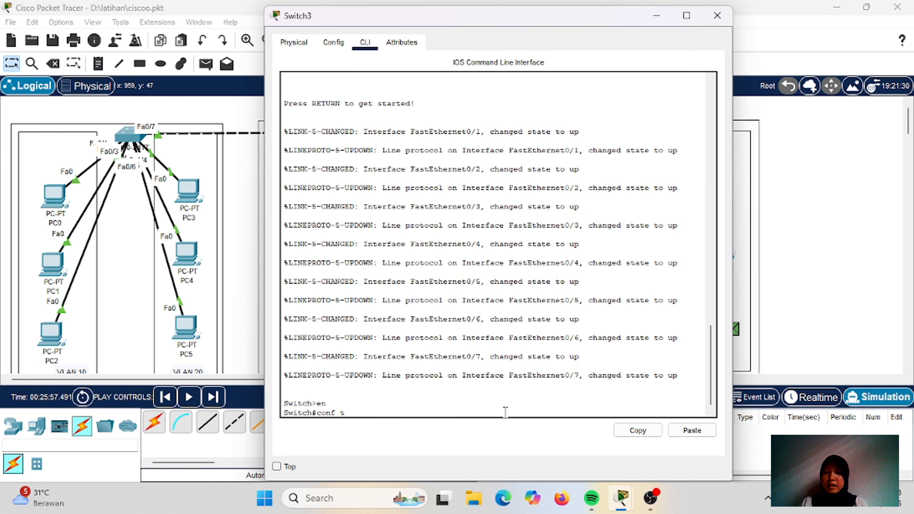
pyautogui.press('Return')
pyautogui.write('vlan 10')
pyautogui.press('Return')
pyautogui.write('name programing')
pyautogui.press('Return')
pyautogui.write('exit')
pyautogui.press('Return')
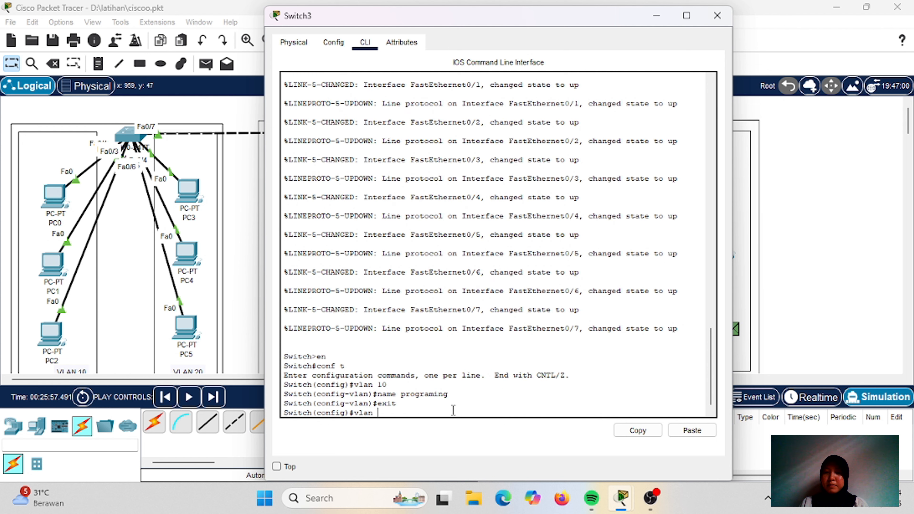
pyautogui.write('vlan 20')
pyautogui.press('Return')
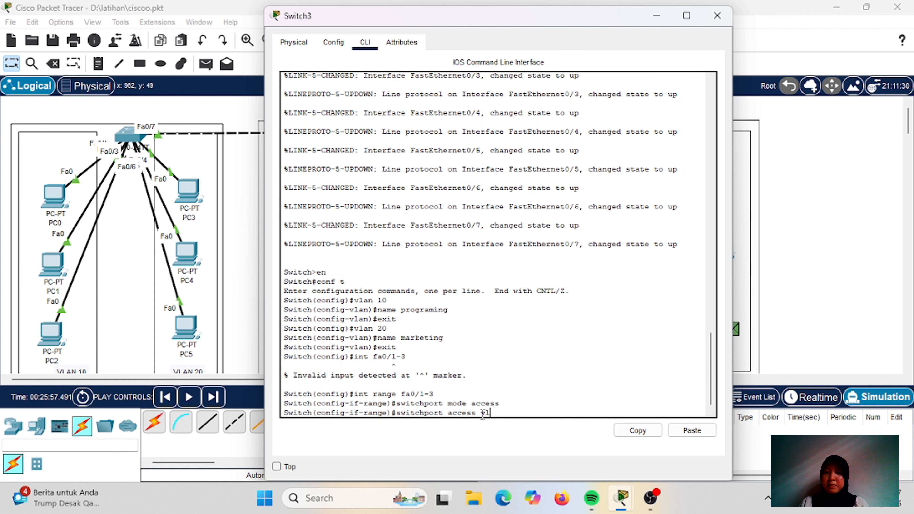
# Assign Switch3's access ports fa0/1-3 to VLAN 10 and fa0/4-6 to VLAN 20, and check them with do show vlan brief
pyautogui.write('an 10')
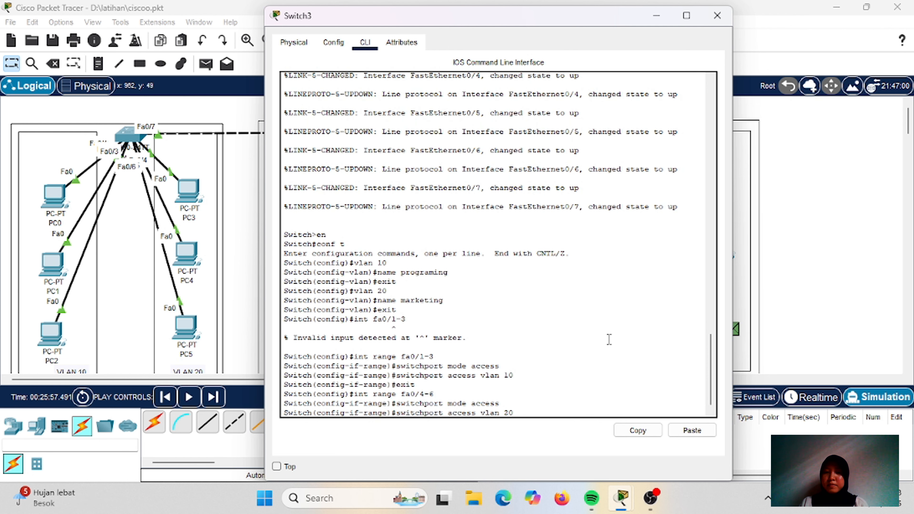
pyautogui.write('brief')
pyautogui.press('Return')
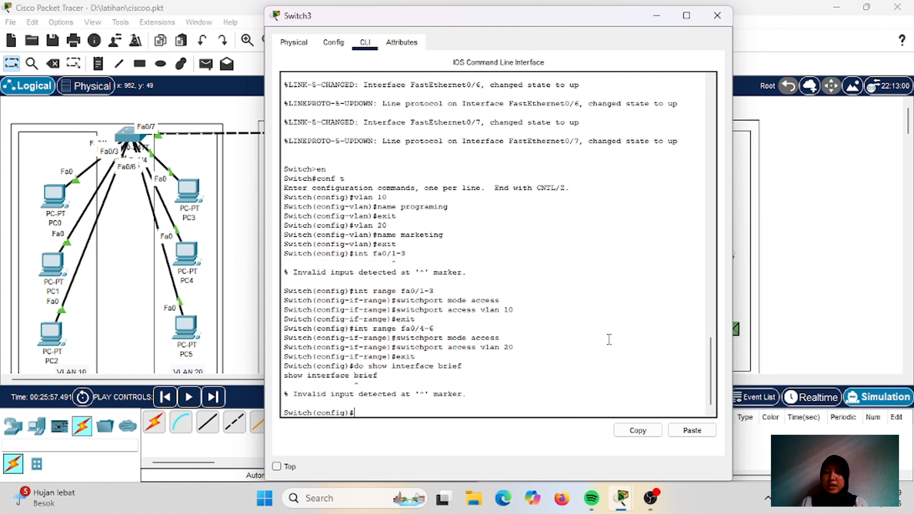
pyautogui.write('do show vlan brief')
pyautogui.press('Return')
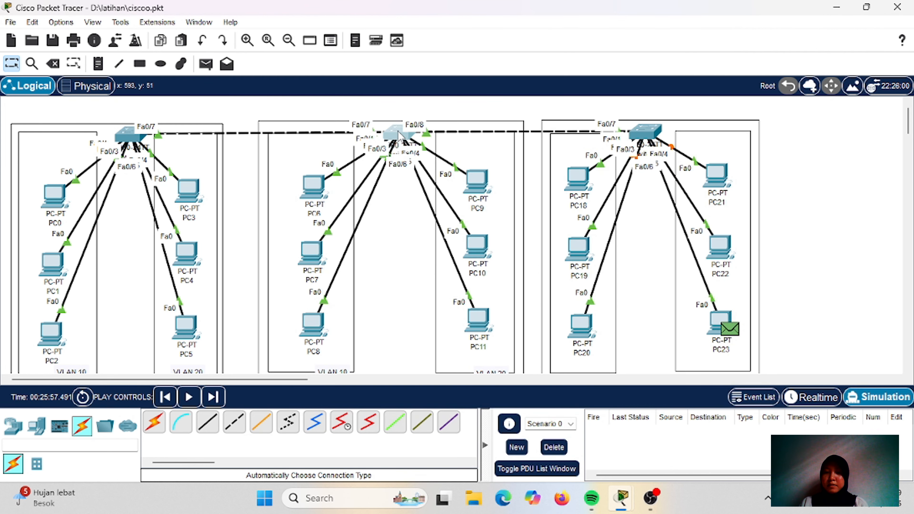
# Configure interface fa0/8 on Switch1 as a trunk port with switchport mode trunk
pyautogui.click(398, 133)
pyautogui.click(365, 42)
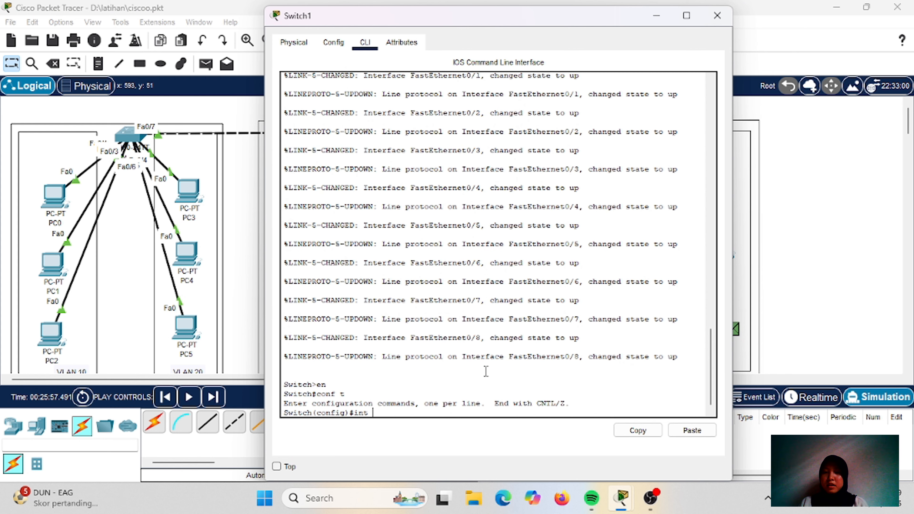
pyautogui.write('fa0/8')
pyautogui.press('Return')
pyautogui.write('dw')
pyautogui.press('Tab')
pyautogui.write('sw')
pyautogui.press('Tab')
pyautogui.press('BackSpace')
pyautogui.press('BackSpace')
pyautogui.press('BackSpace')
pyautogui.press('BackSpace')
pyautogui.write('sw')
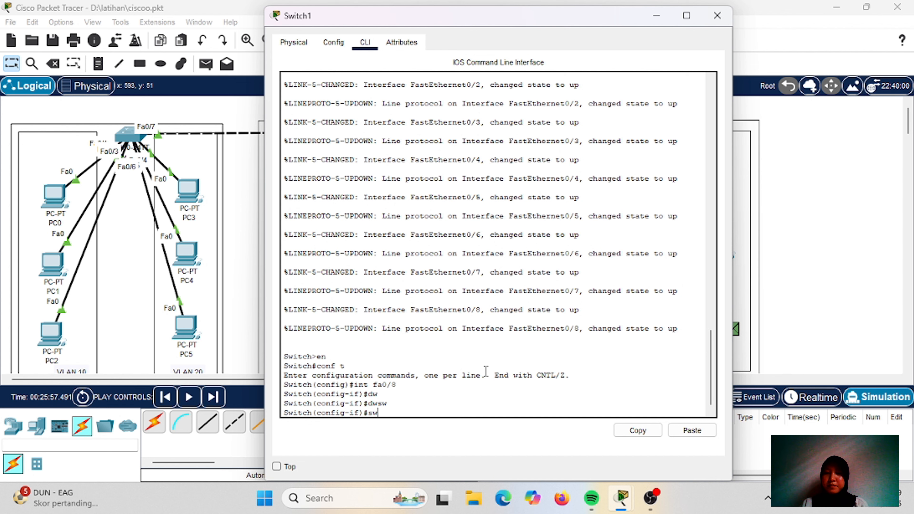
pyautogui.press('Tab')
pyautogui.write('mode trun')
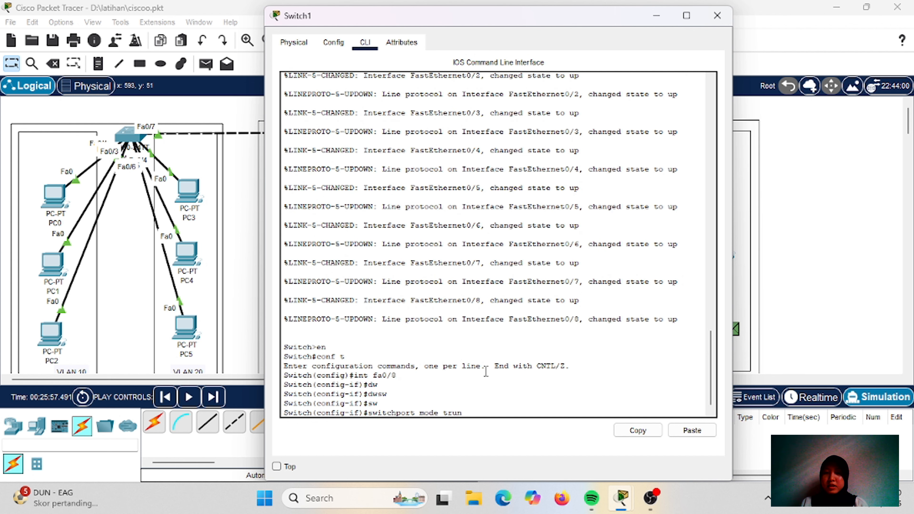
pyautogui.write('k')
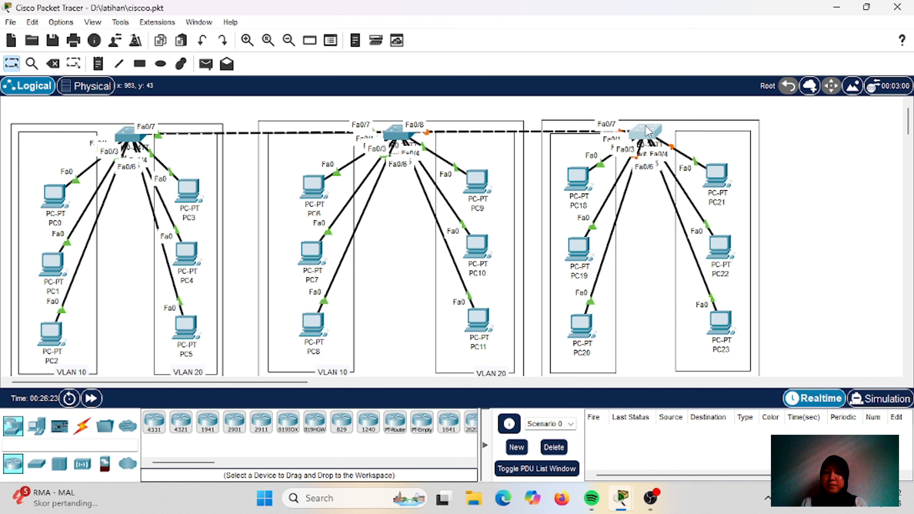
# Configure interface fa0/7 on Switch3 as a trunk port with switchport mode trunk
pyautogui.click(647, 126)
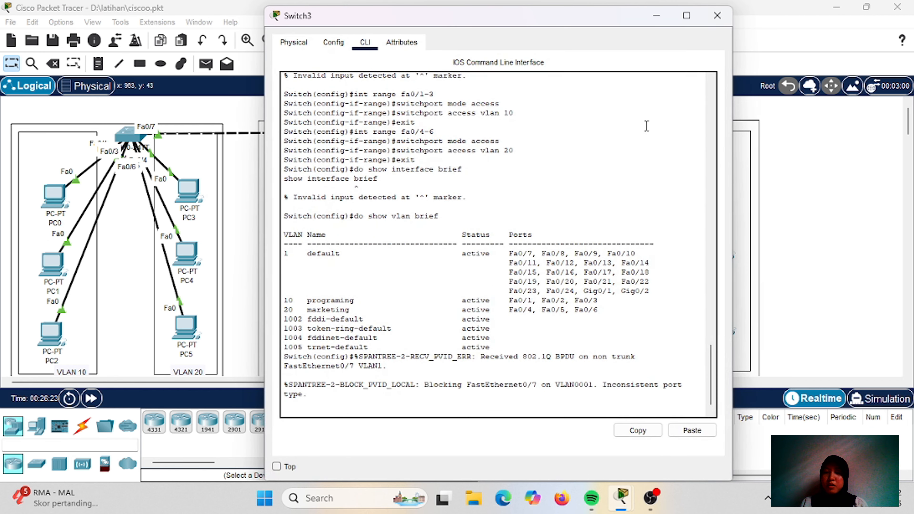
pyautogui.click(459, 411)
pyautogui.press('Return')
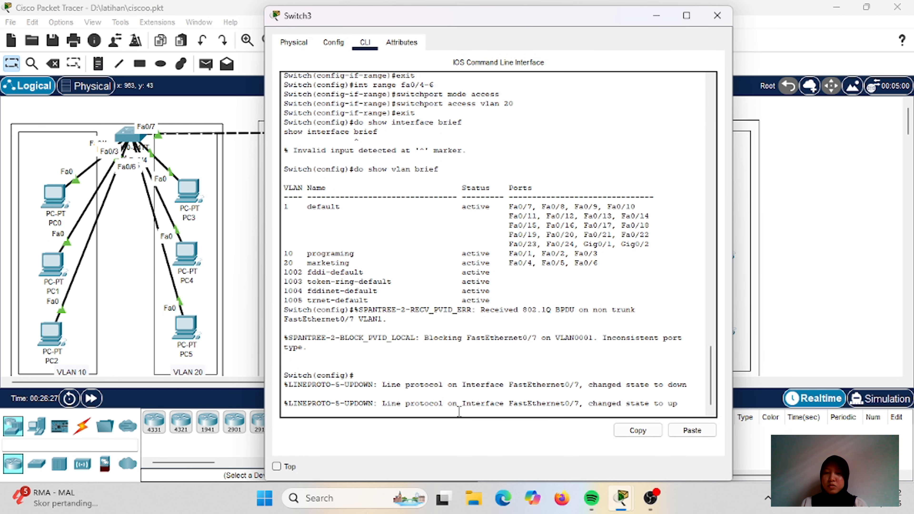
pyautogui.write('int fa0/7')
pyautogui.press('Return')
pyautogui.write('sw')
pyautogui.press('Tab')
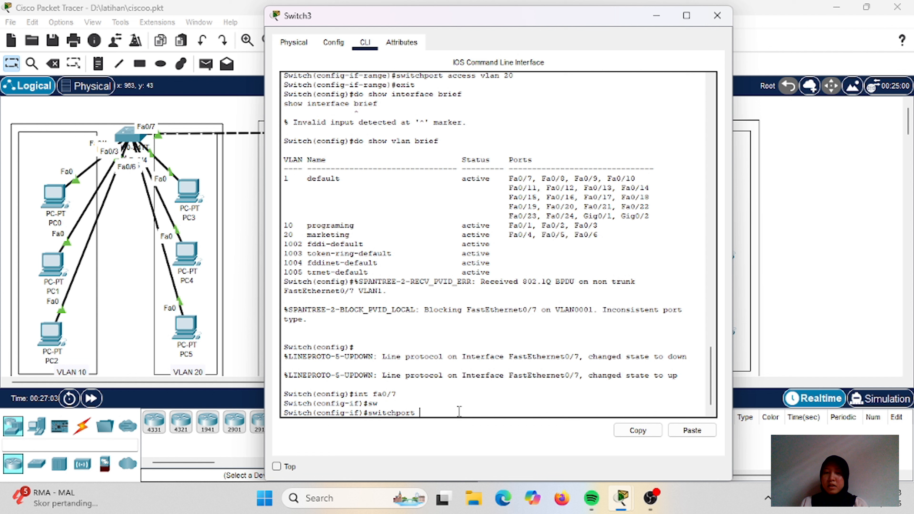
pyautogui.write('mode trunk')
pyautogui.press('Return')
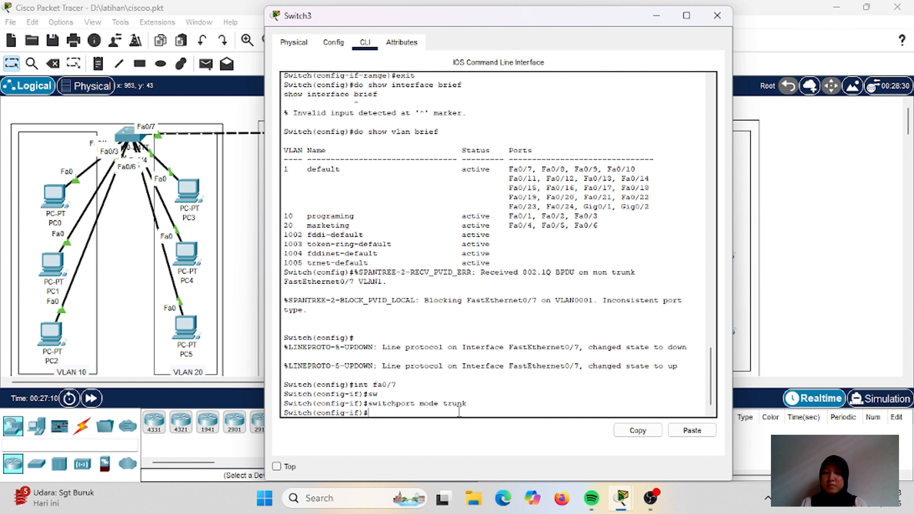
# Leave Switch3's interface configuration and check its trunk port with do show int trunk
pyautogui.write('exit')
pyautogui.press('Return')
pyautogui.write('do sho')
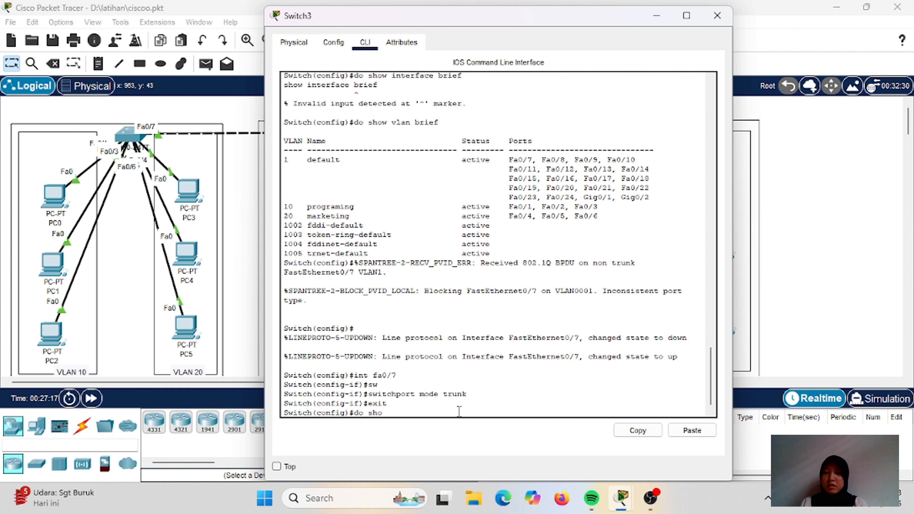
pyautogui.write('w int trunk')
pyautogui.press('Return')
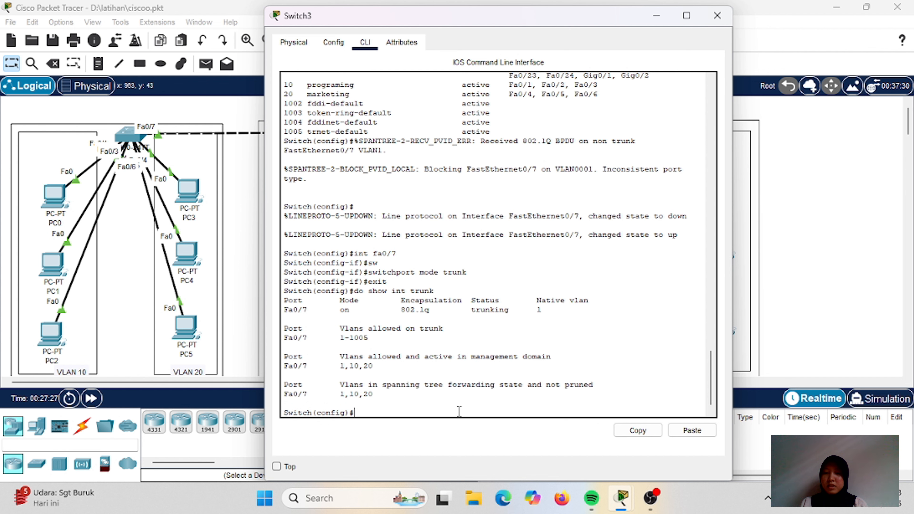
pyautogui.click(656, 17)
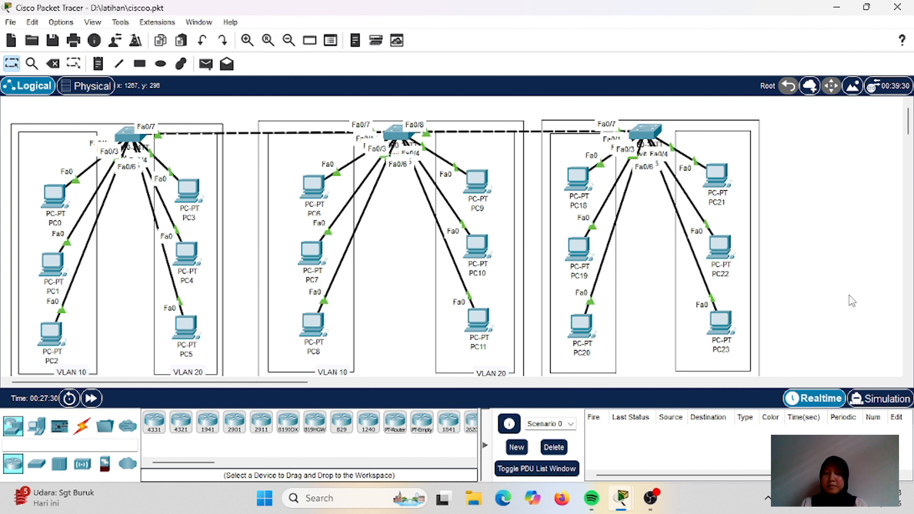
# Send simple PDUs from PC6 to PC18 and from PC9 to PC21 to test both VLANs between Switch1 and Switch3
pyautogui.press('p')
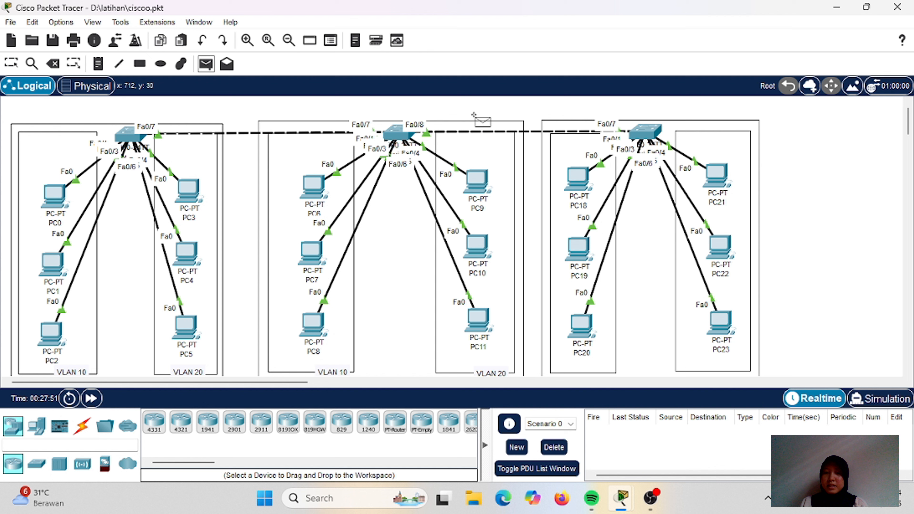
pyautogui.click(309, 185)
pyautogui.click(574, 180)
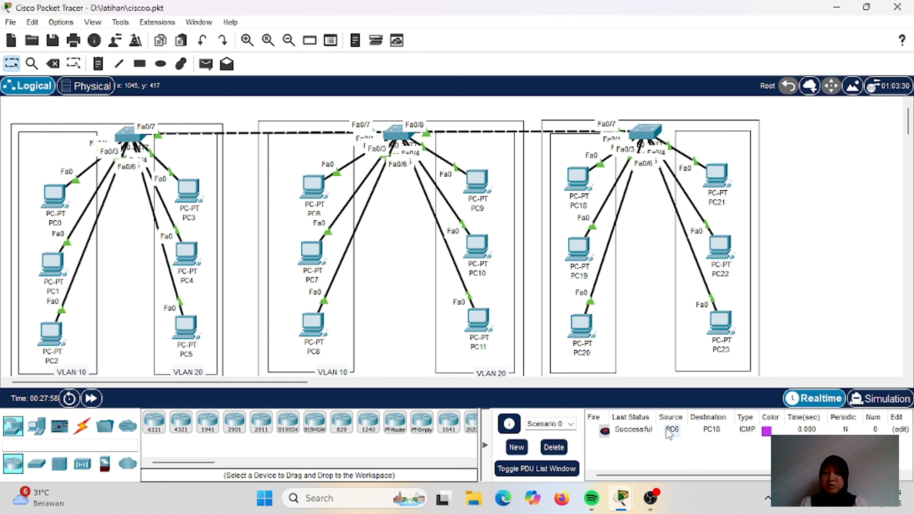
pyautogui.click(204, 66)
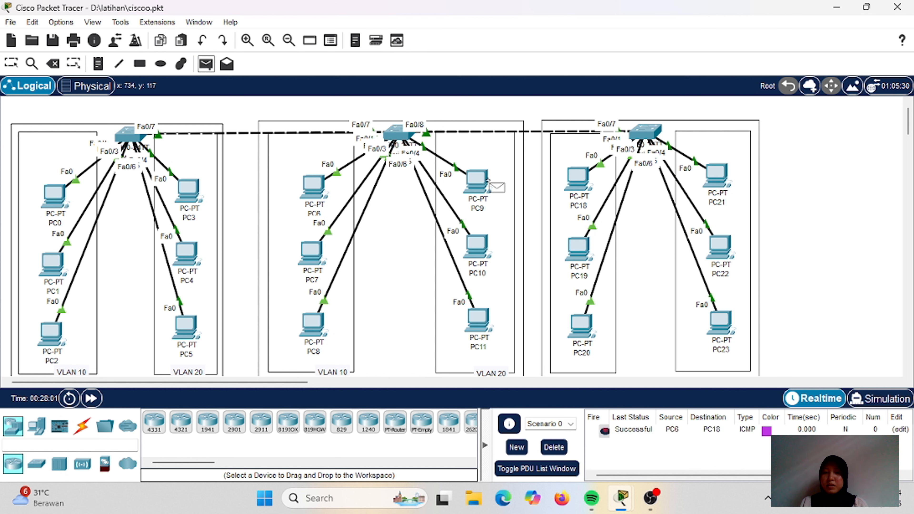
pyautogui.click(477, 180)
pyautogui.click(713, 177)
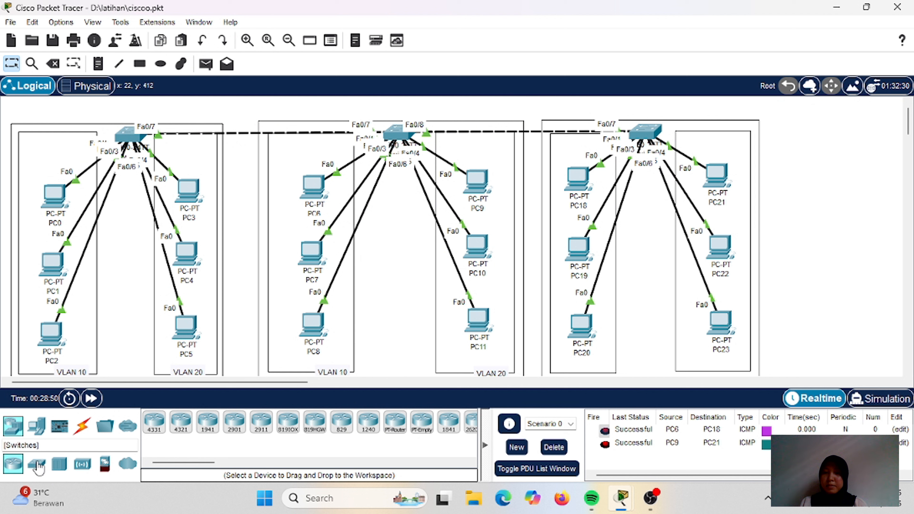
# Place a 3560-24PS multilayer switch in the empty workspace beside the third switch group
pyautogui.click(36, 464)
pyautogui.click(226, 426)
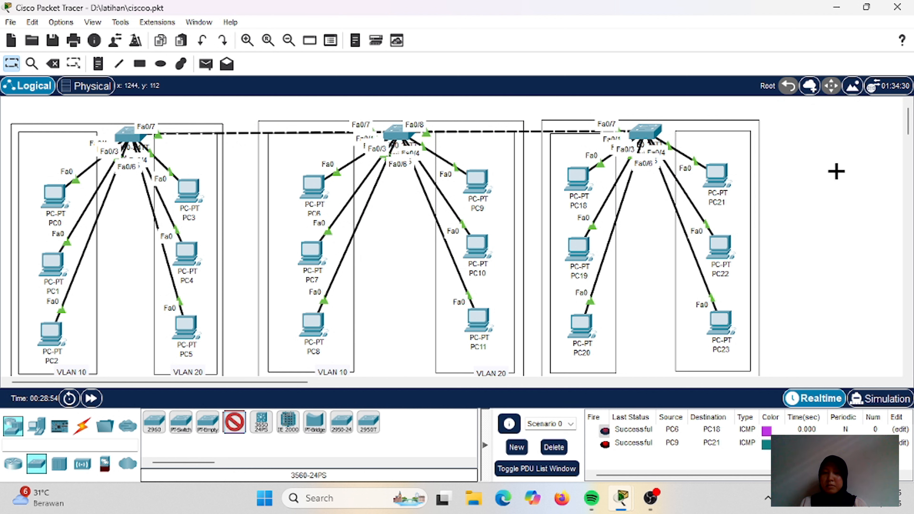
pyautogui.click(832, 175)
# Configure interface fa0/8 on Switch3 as a trunk port with switchport mode trunk
pyautogui.click(646, 133)
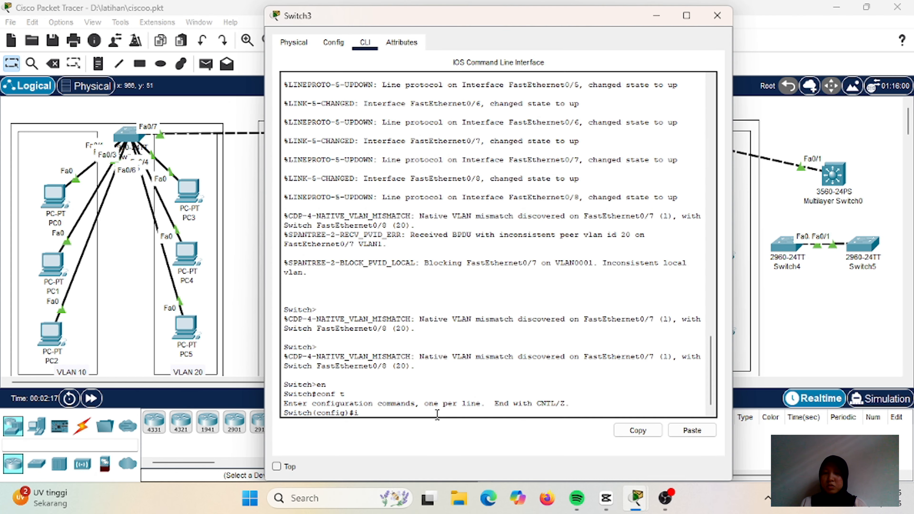
pyautogui.write('nt fa0/8')
pyautogui.press('Return')
pyautogui.write('switchport mo')
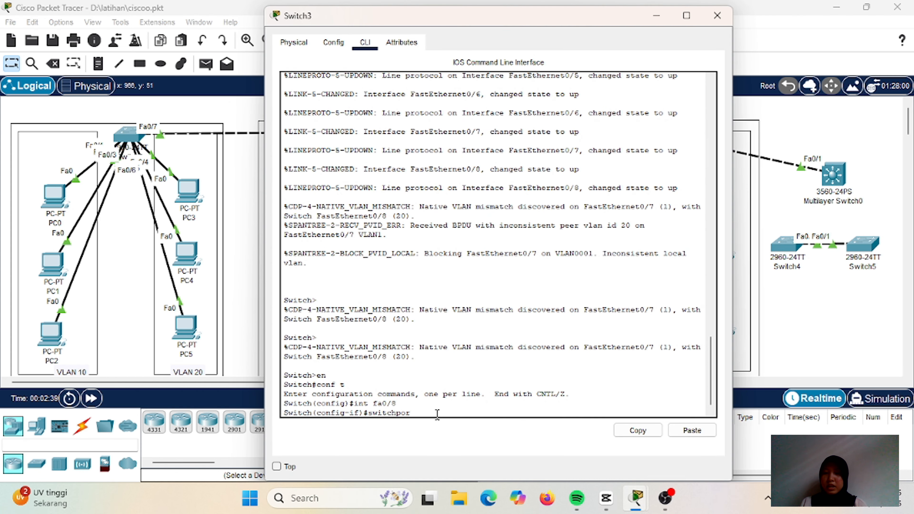
pyautogui.write('de trunk')
pyautogui.press('Return')
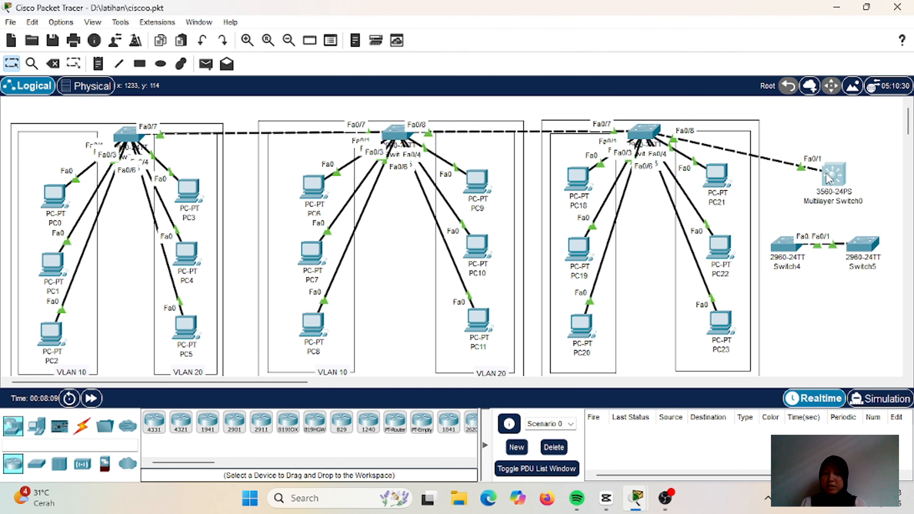
# Enter interface fa0/1 on Multilayer Switch0, try to set it to trunk mode with switchport mode trunk, and examine the command's response
pyautogui.click(827, 179)
pyautogui.click(365, 42)
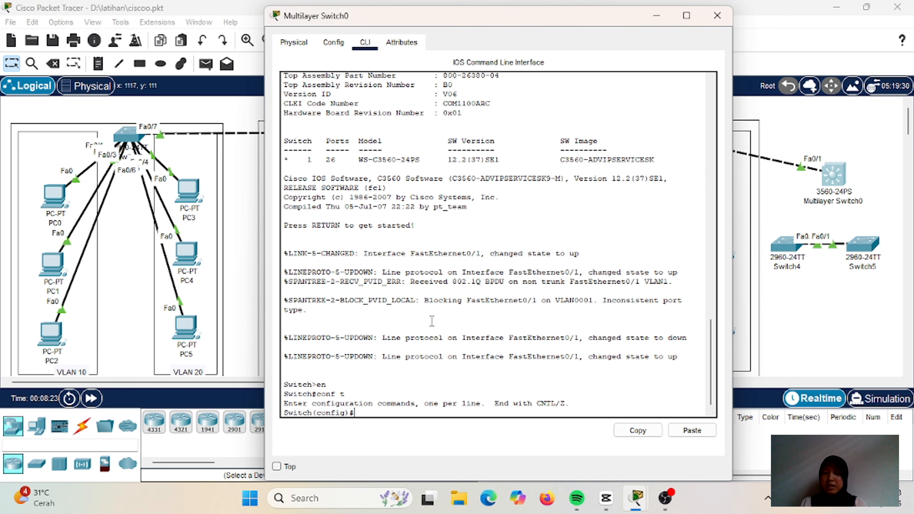
pyautogui.write('int fa0/1')
pyautogui.press('Return')
pyautogui.write('switchport mode trunk')
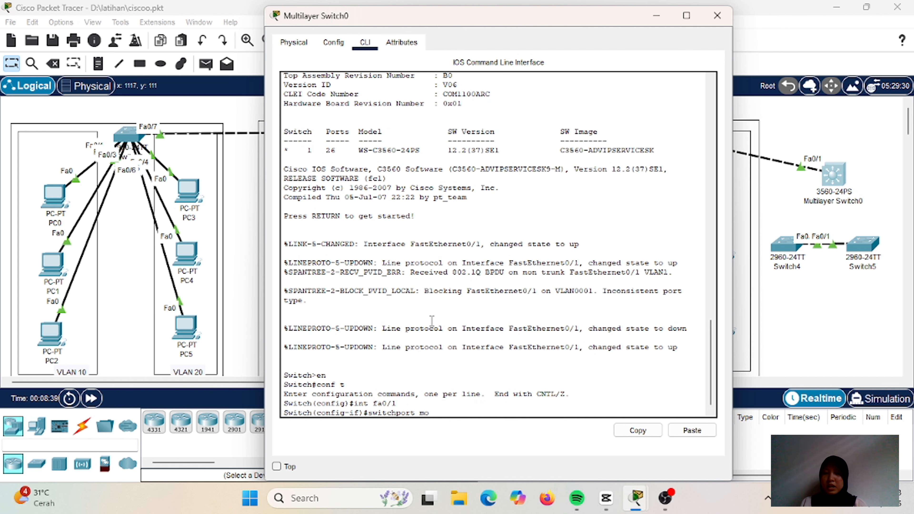
pyautogui.press('Return')
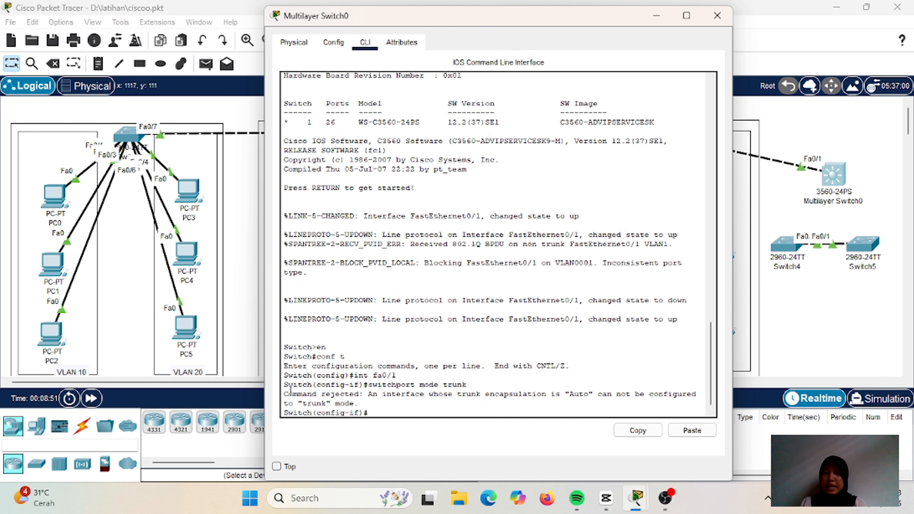
pyautogui.moveTo(285, 392); pyautogui.dragTo(360, 396)
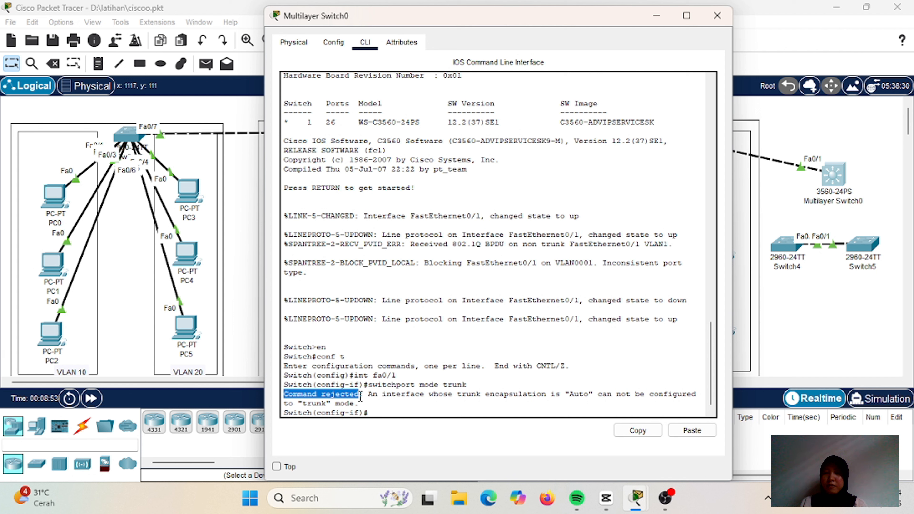
pyautogui.click(485, 343)
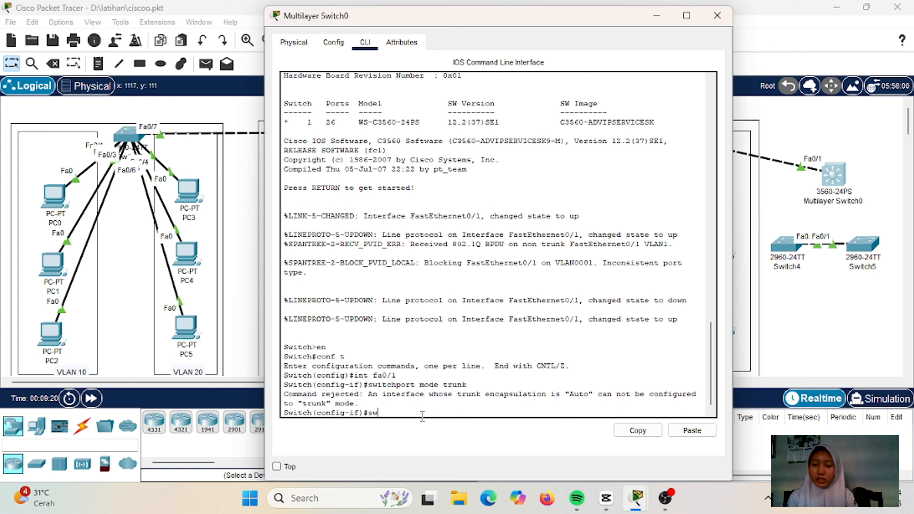
# Make Multilayer Switch0's fa0/1 a trunk port with dot1q encapsulation and check it with do show interface trunk
pyautogui.write('itch')
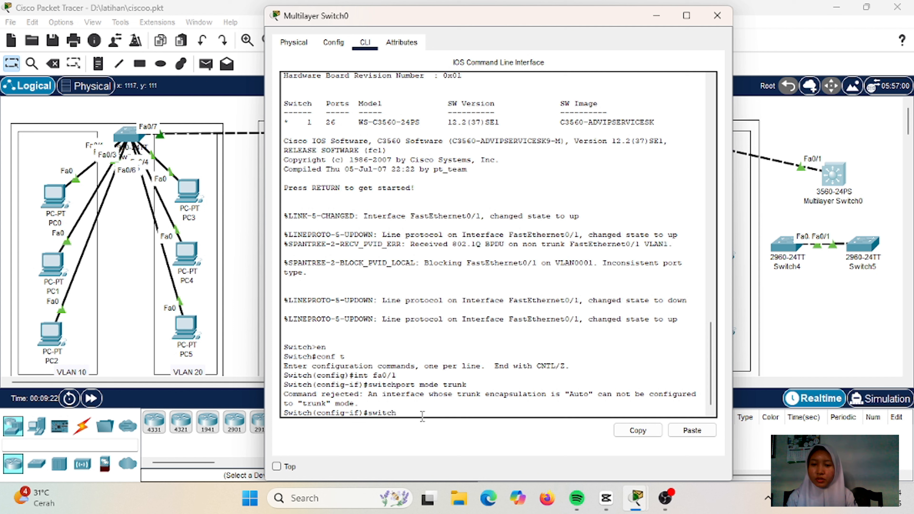
pyautogui.write('port')
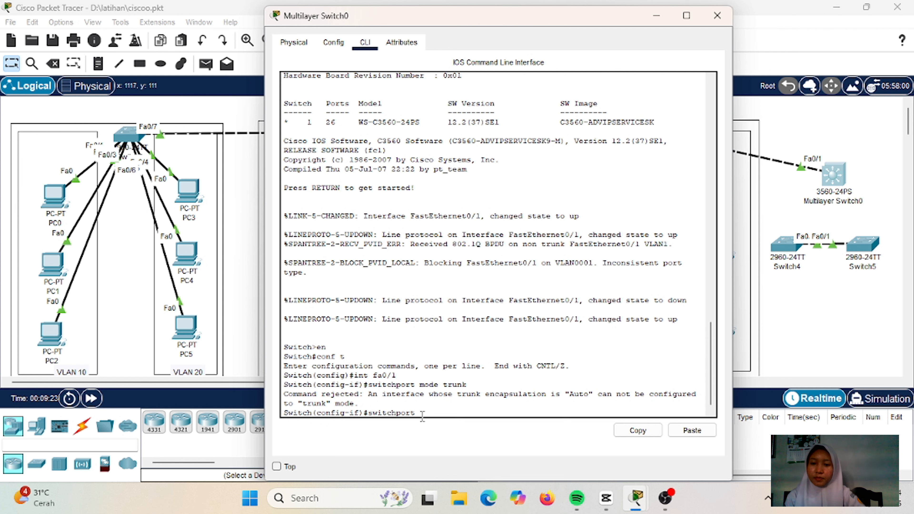
pyautogui.write(' trunk encaps')
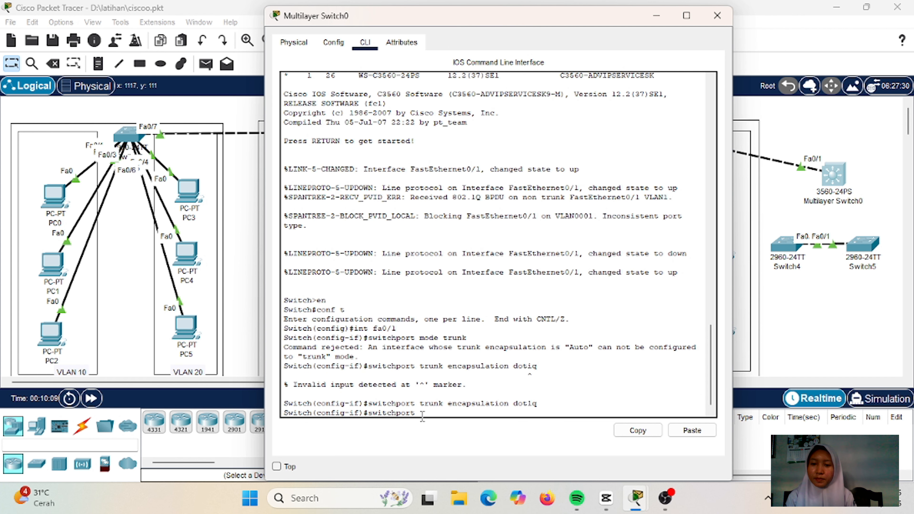
pyautogui.write('mode tr')
pyautogui.write('unk')
pyautogui.press('Return')
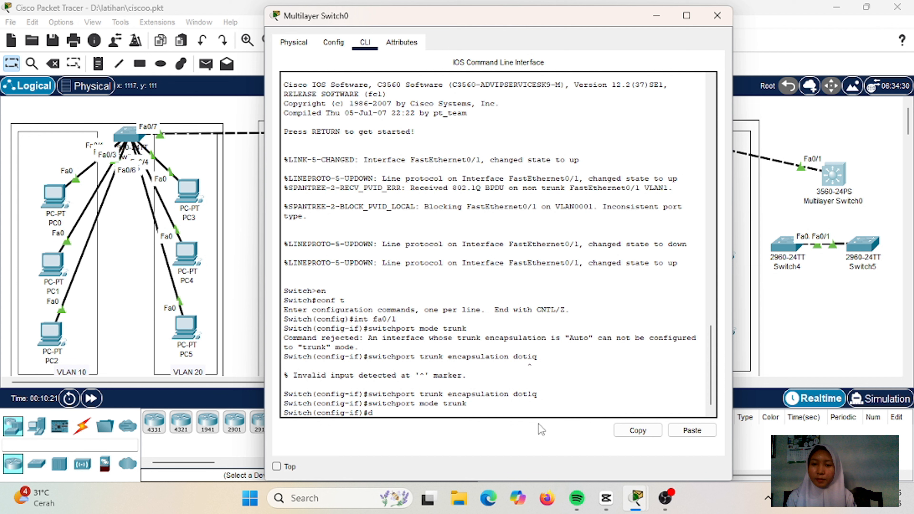
pyautogui.write('do show interface trunk')
pyautogui.press('Return')
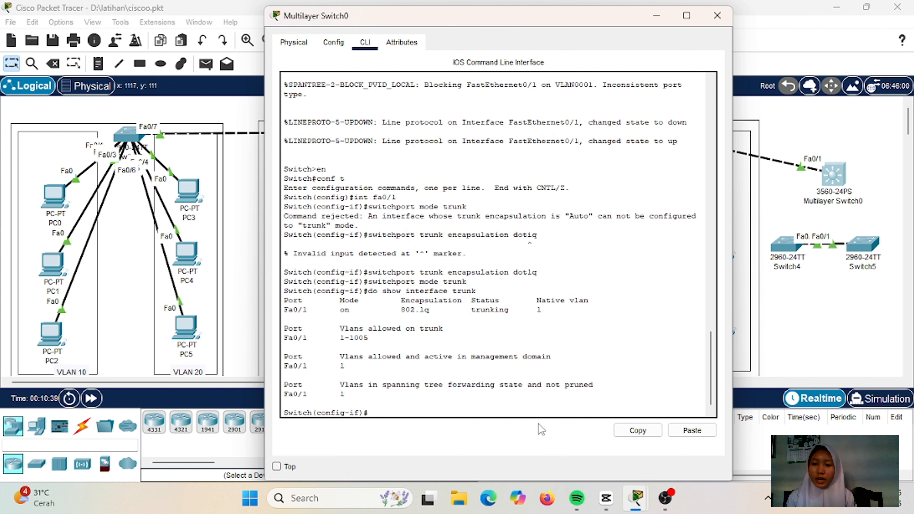
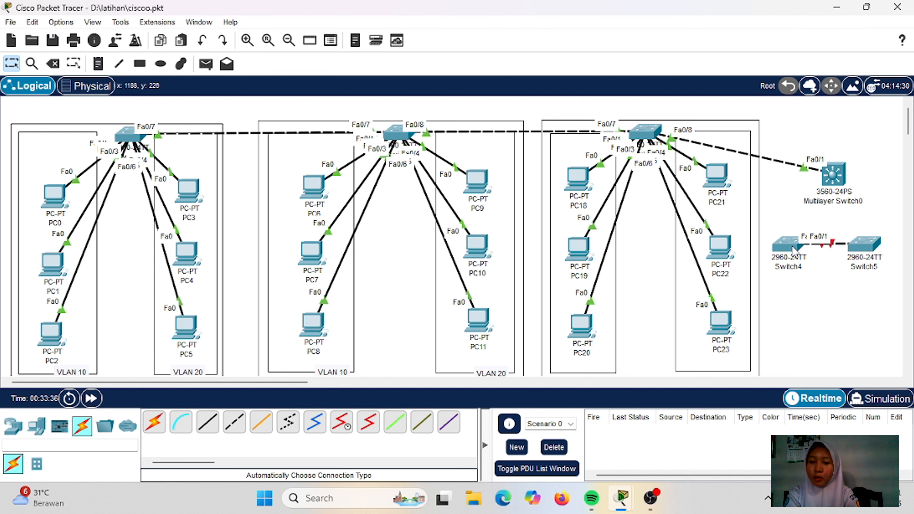
# Examine the switchport settings of fa0/1 on Switch4 with show int fa0/1 switchport
pyautogui.click(792, 248)
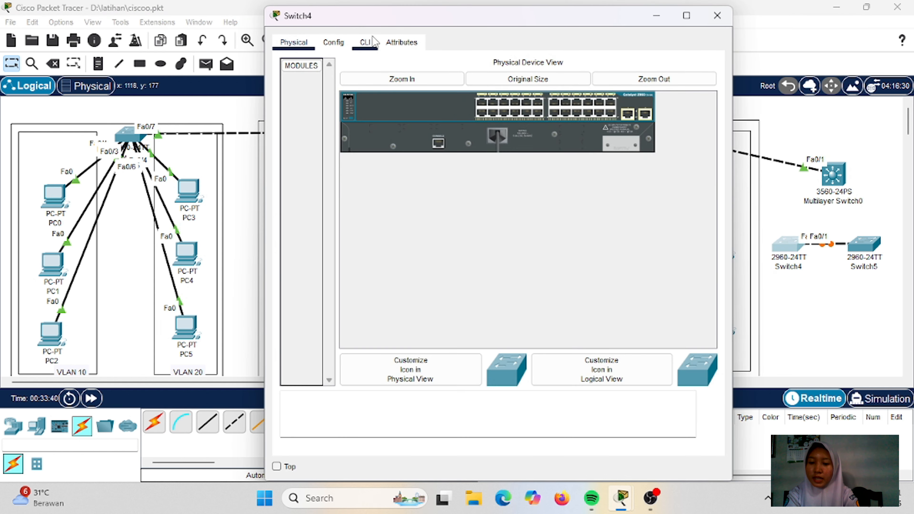
pyautogui.click(365, 42)
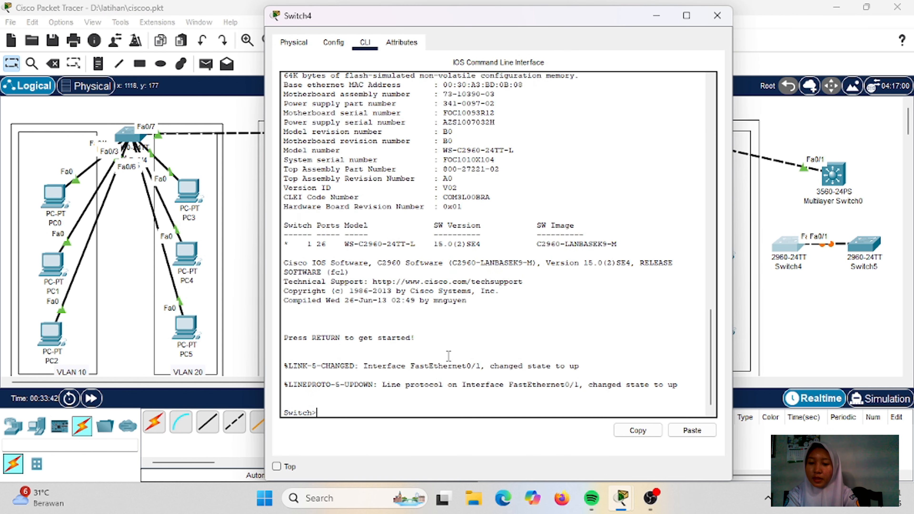
pyautogui.write('en')
pyautogui.press('Return')
pyautogui.write('show int fa0/1')
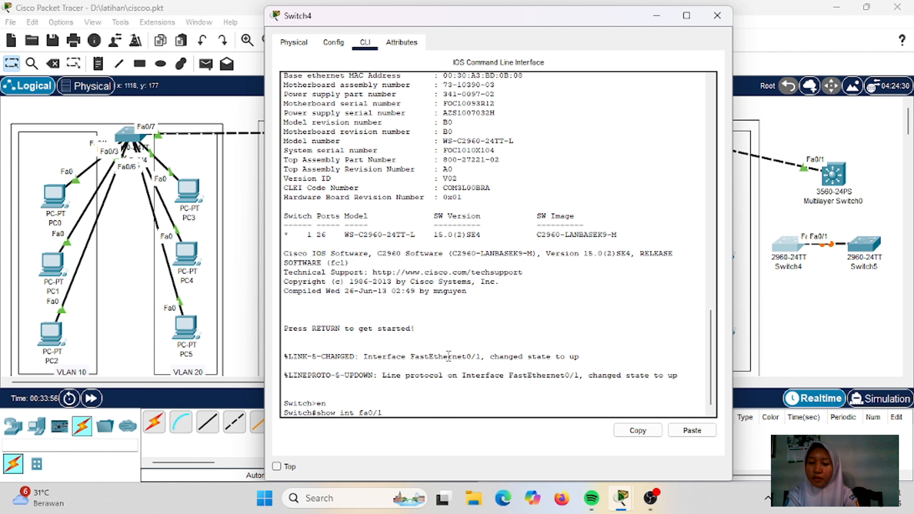
pyautogui.write(' switchport')
pyautogui.press('Return')
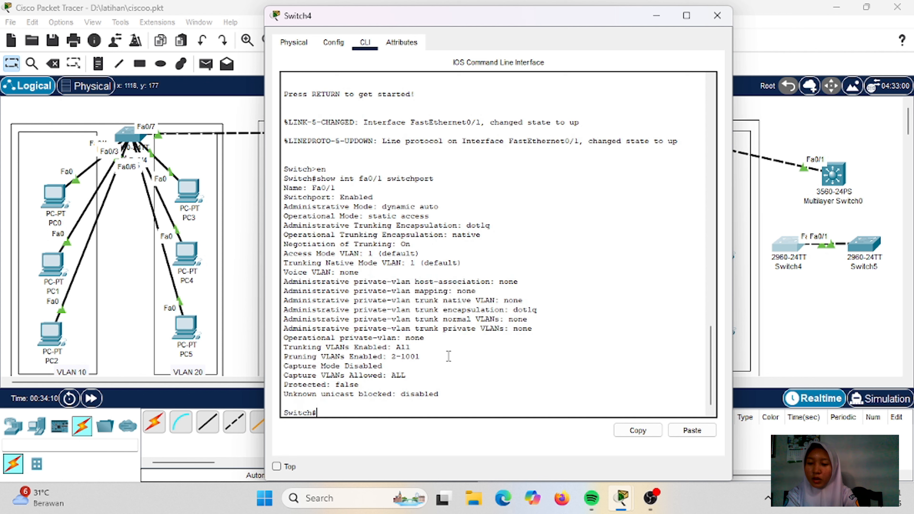
pyautogui.press('Return')
pyautogui.click(716, 15)
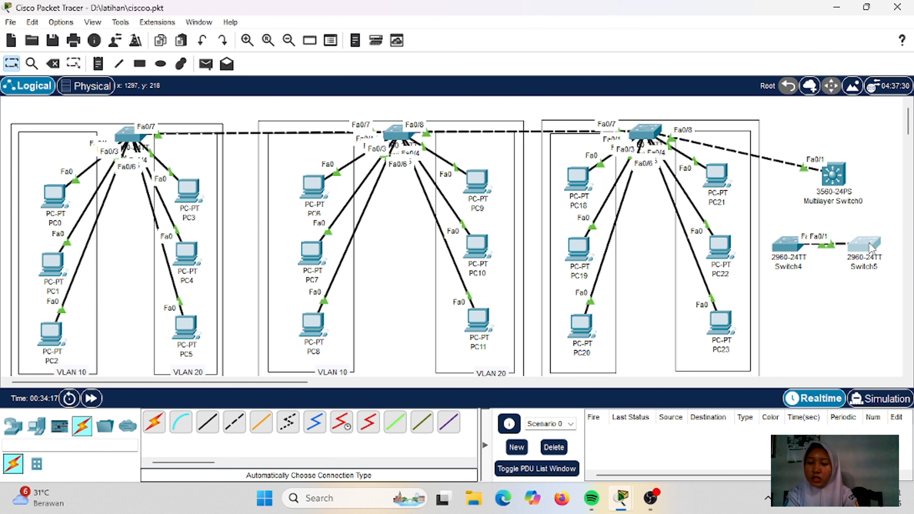
# Set interface fa0/1 on Switch5 to switchport mode dynamic desirable and leave the interface configuration
pyautogui.click(871, 247)
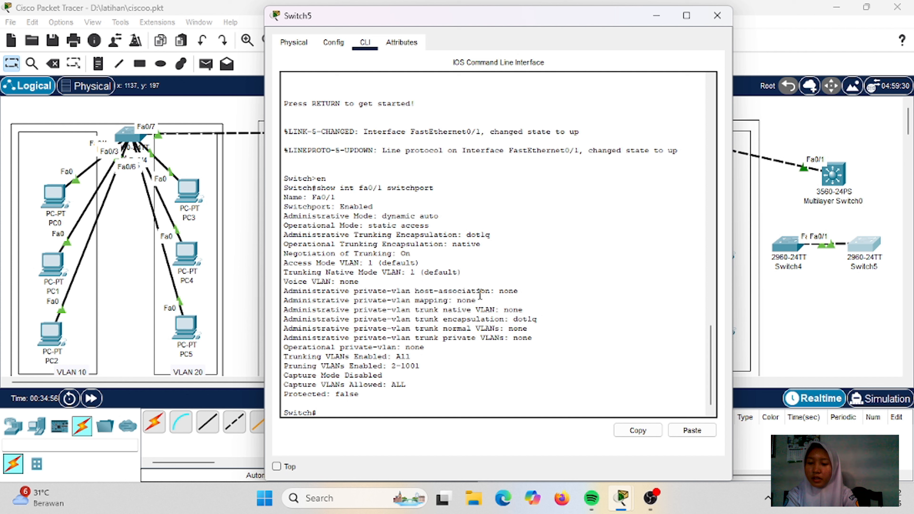
pyautogui.write('cong t')
pyautogui.press('Return')
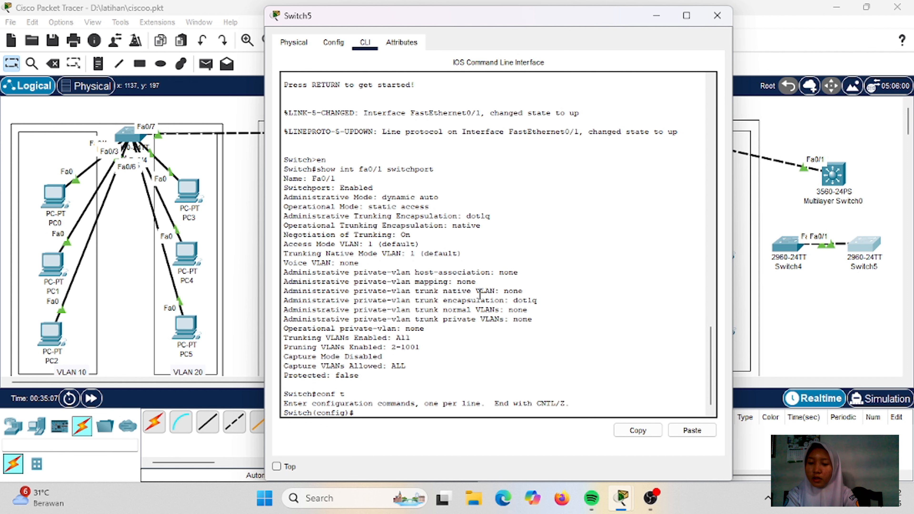
pyautogui.write('int fa0/1')
pyautogui.press('Return')
pyautogui.write('switch')
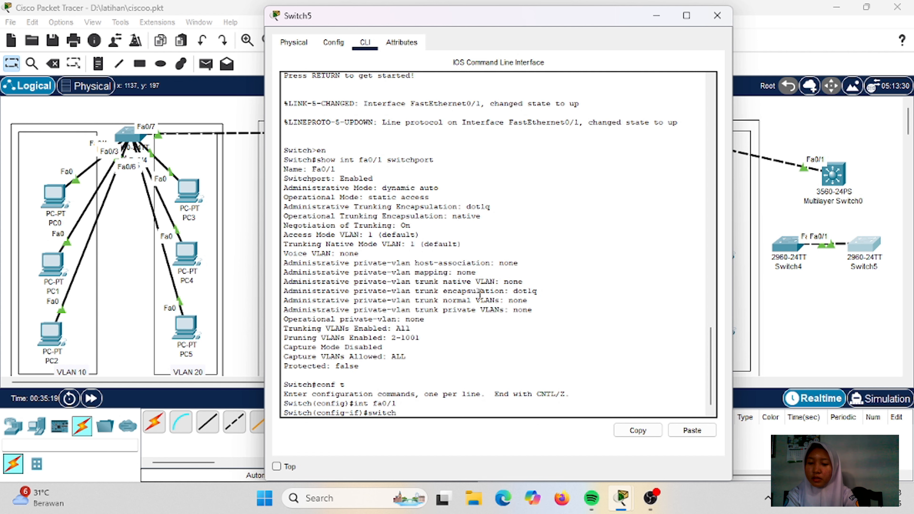
pyautogui.write('port mode dynamic desirable')
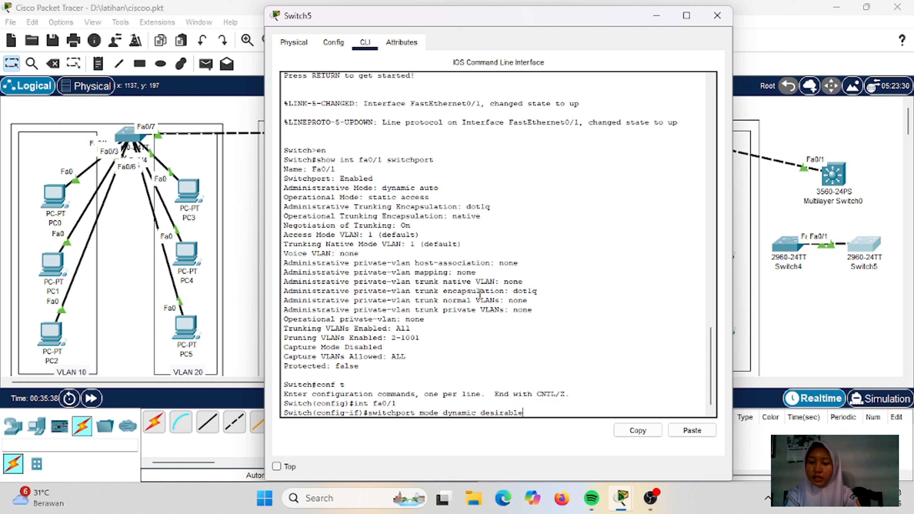
pyautogui.press('Return')
pyautogui.write('exit')
pyautogui.press('Return')
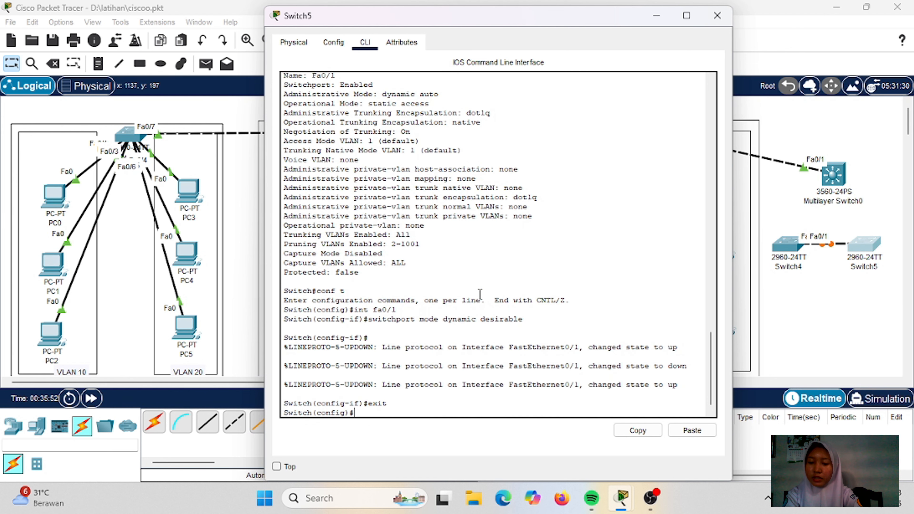
# Try to check Switch5's port settings with show interface fa0/1 switchport and close the switch window
pyautogui.write('show interface')
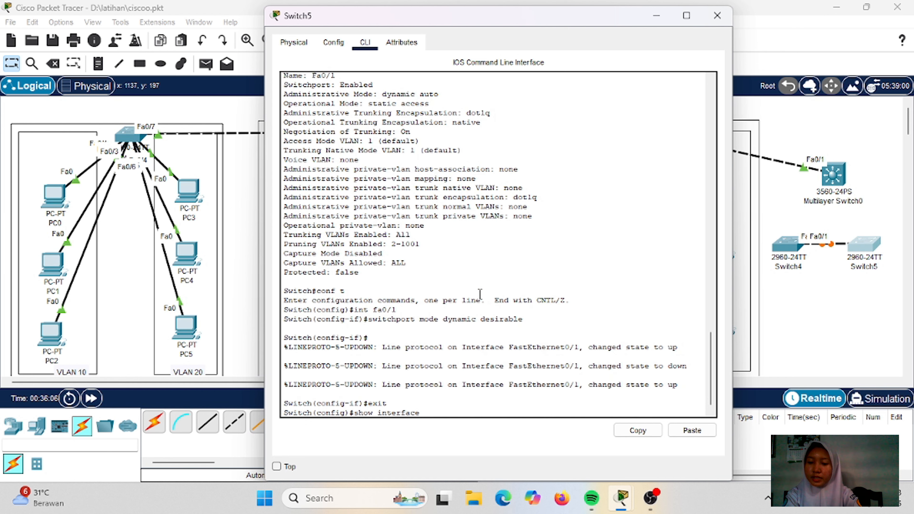
pyautogui.write(' fa0/1 switchport')
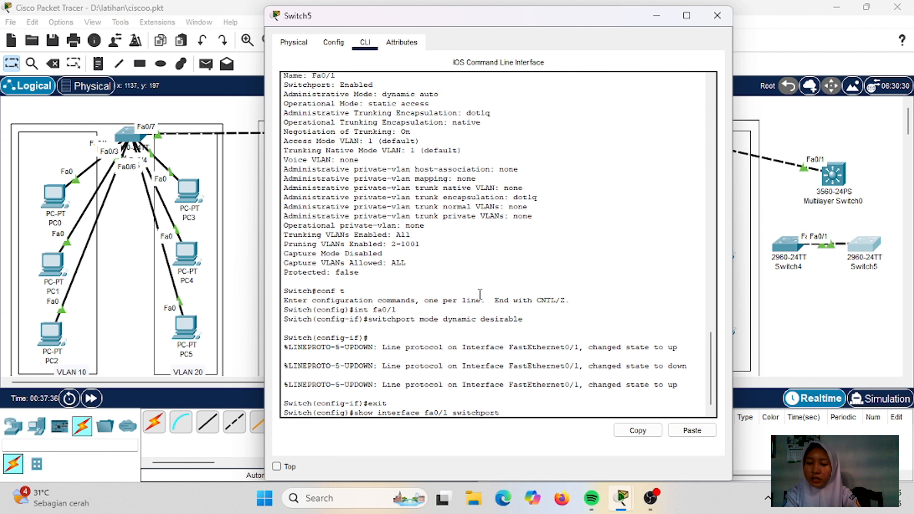
pyautogui.click(717, 15)
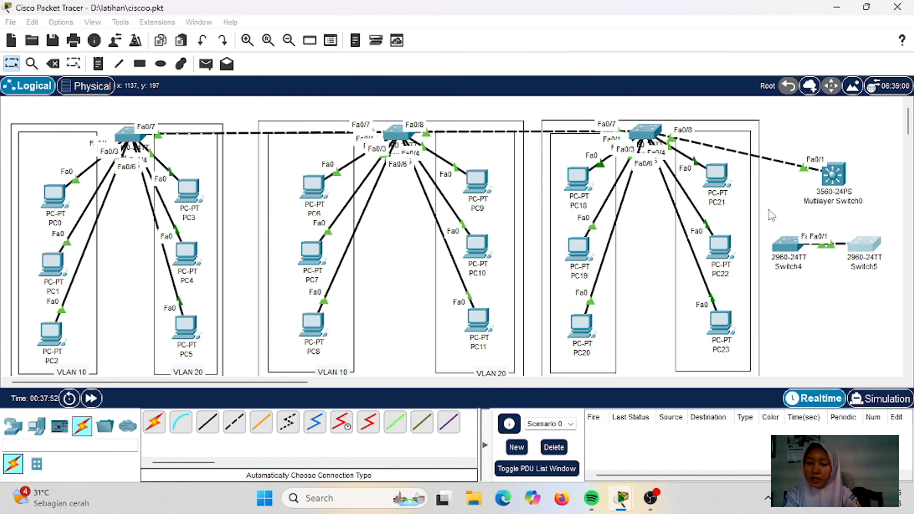
# Configure interface fa0/1 on Switch4 as a trunk port with switchport mode trunk and leave the interface configuration
pyautogui.click(787, 247)
pyautogui.click(432, 410)
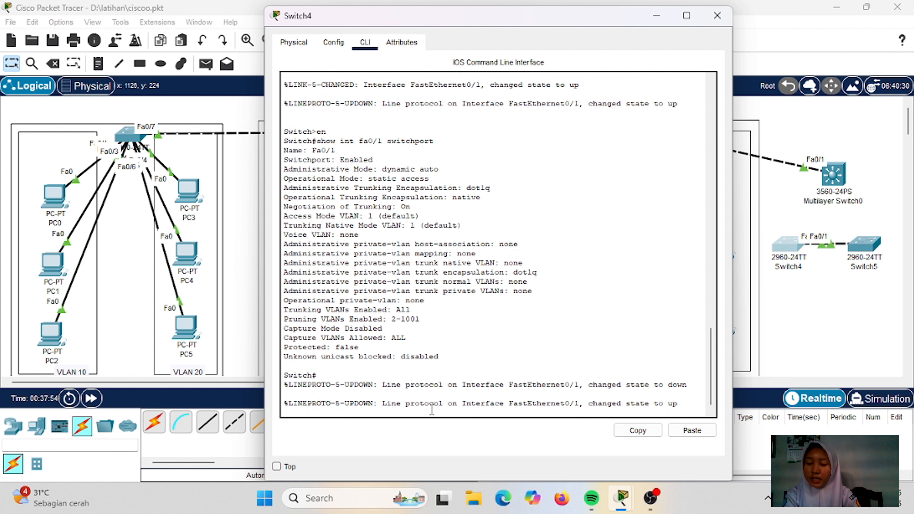
pyautogui.press('Return')
pyautogui.write('conf t')
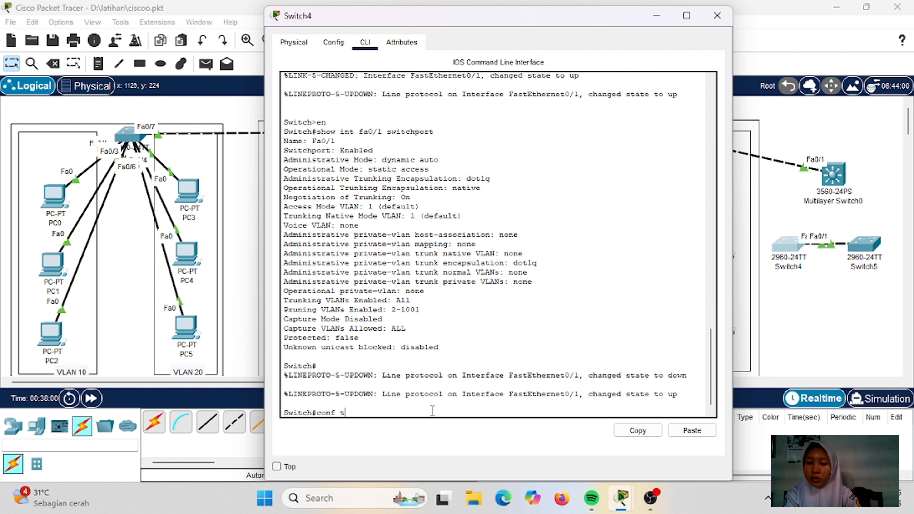
pyautogui.press('Return')
pyautogui.write('in')
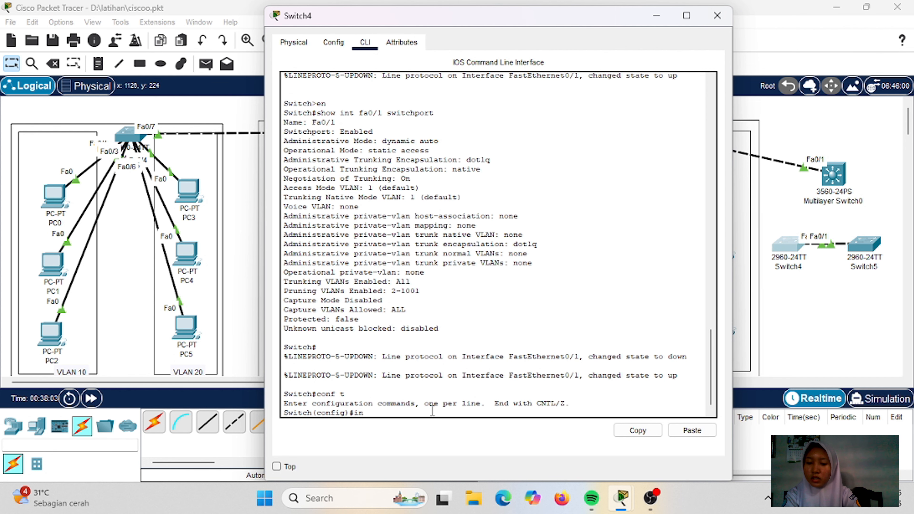
pyautogui.write('t fa0/1')
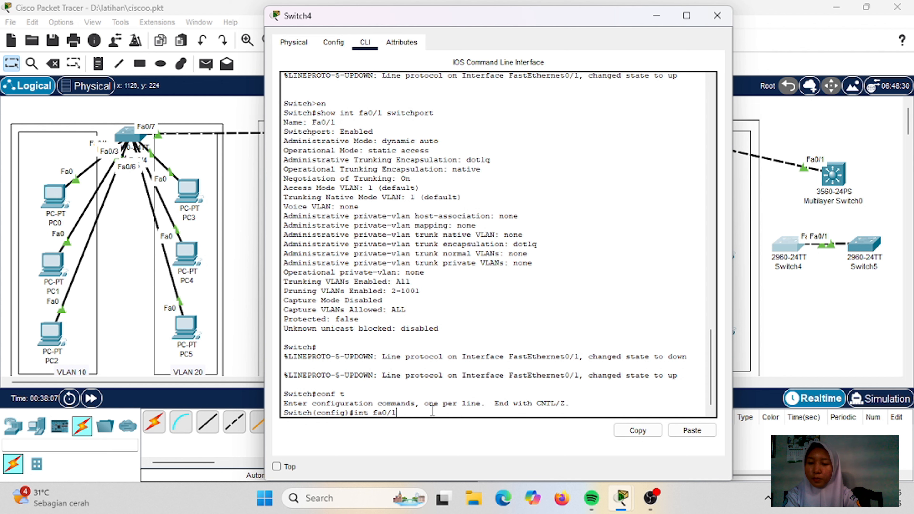
pyautogui.press('Return')
pyautogui.write('switchport mode tr')
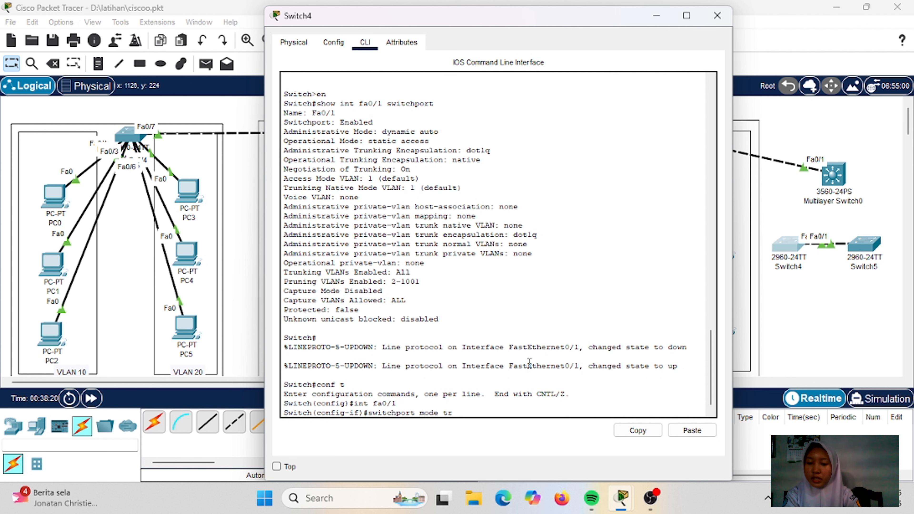
pyautogui.write('unk')
pyautogui.press('Return')
pyautogui.write('exit')
pyautogui.press('Return')
# Check the trunk settings of Switch4's fa0/1 with do show int fa0/1 switchport, paging through the full output
pyautogui.write('d')
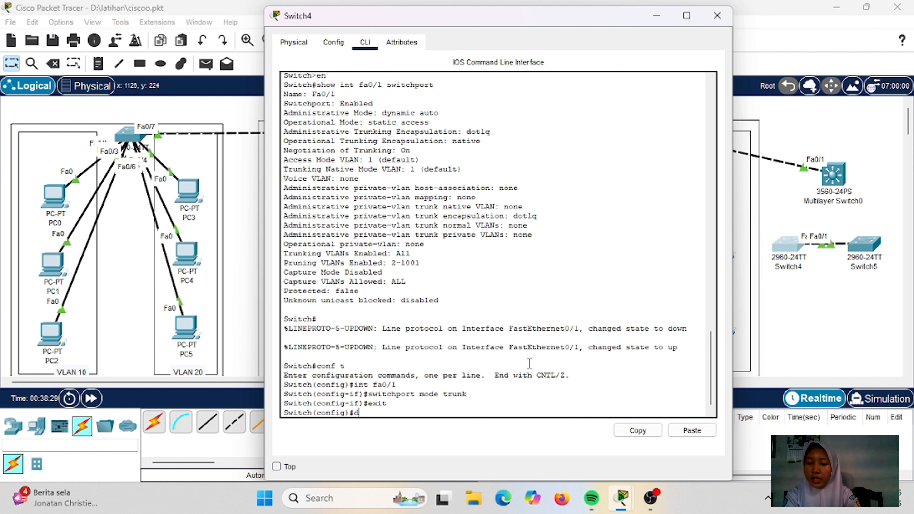
pyautogui.write('o show int fa0/1 switchport')
pyautogui.press('Return')
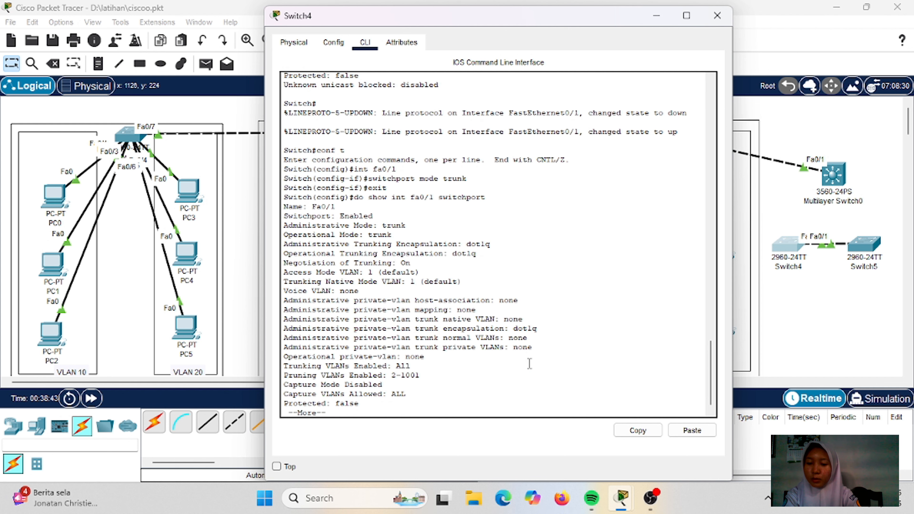
pyautogui.press('space')
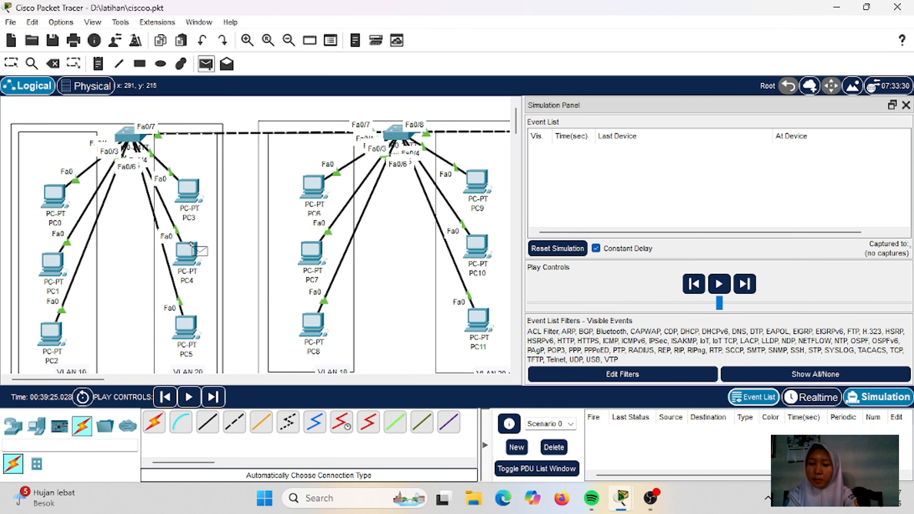
# Simulate a simple PDU from PC4 to PC10 event by event and delete the scenario
pyautogui.click(186, 254)
pyautogui.click(466, 252)
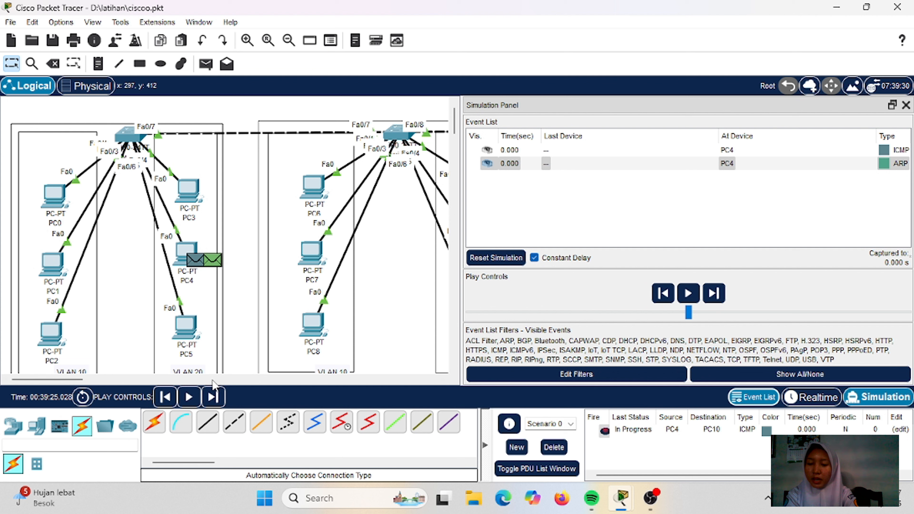
pyautogui.click(214, 396)
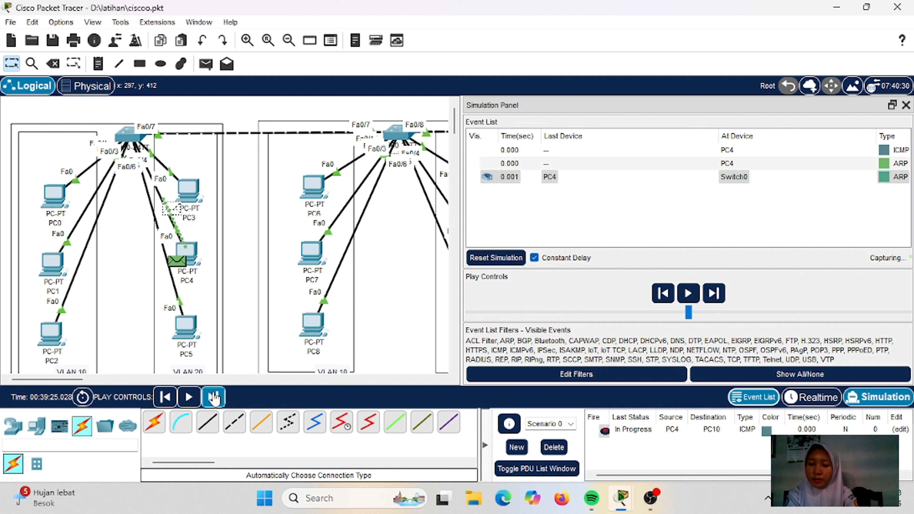
pyautogui.click(213, 396)
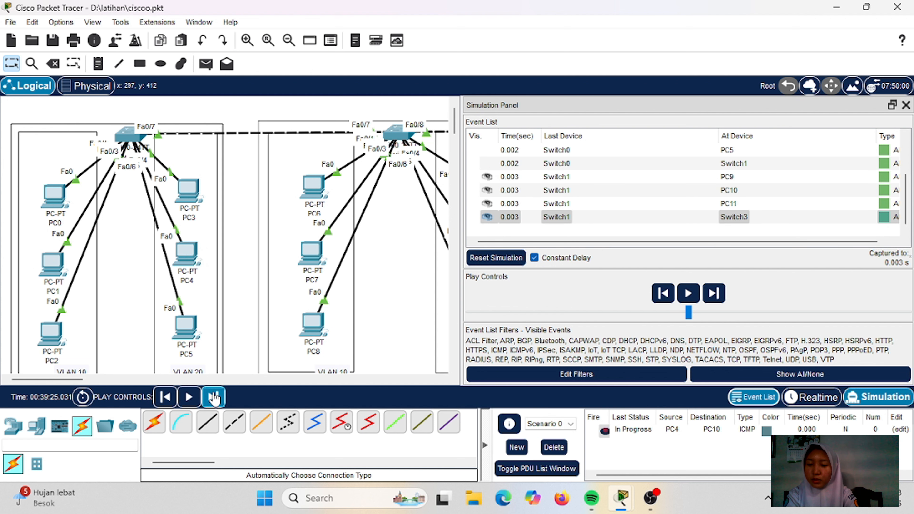
pyautogui.click(214, 396)
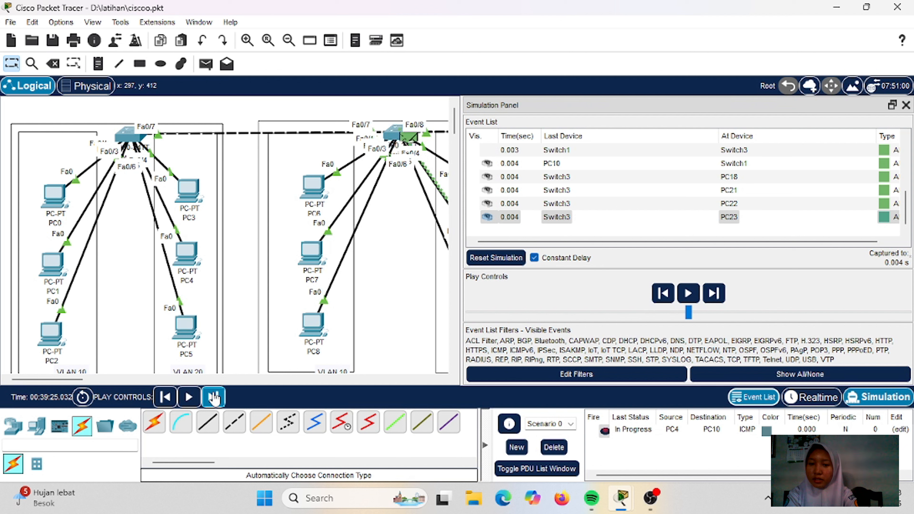
pyautogui.click(214, 397)
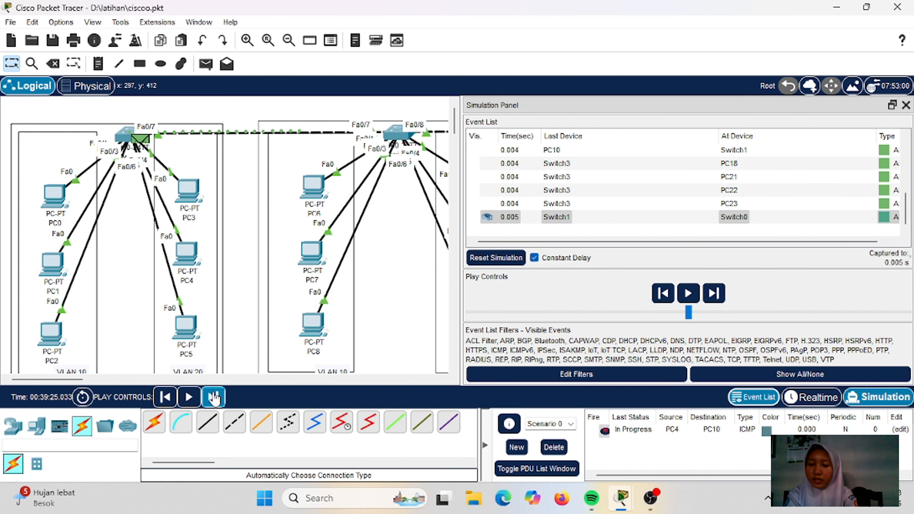
pyautogui.click(214, 396)
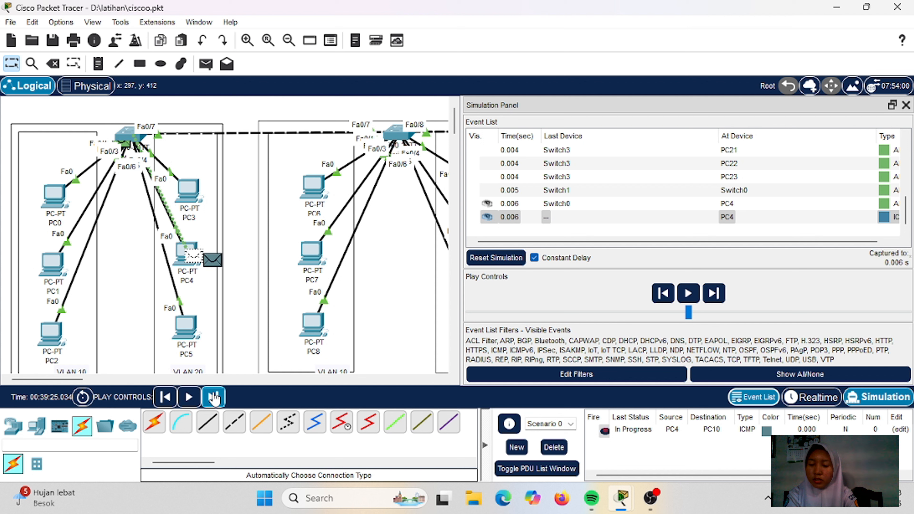
pyautogui.click(214, 396)
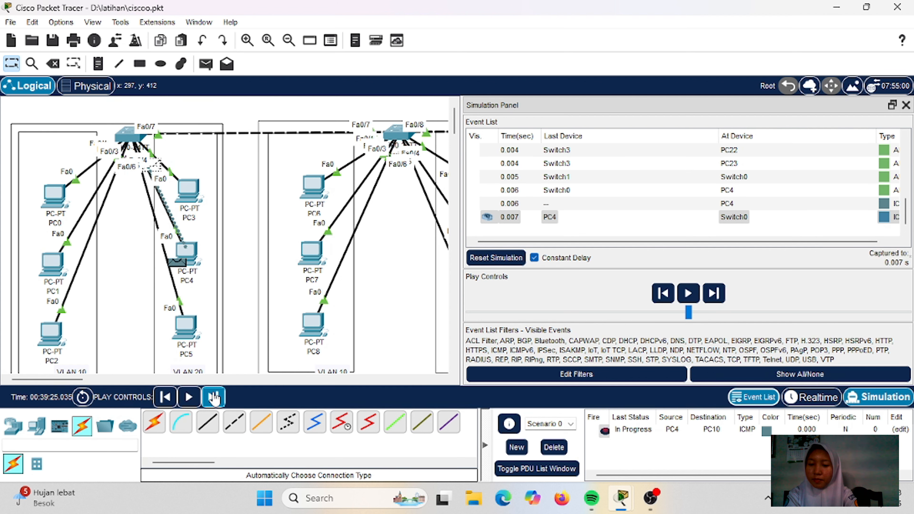
pyautogui.click(214, 396)
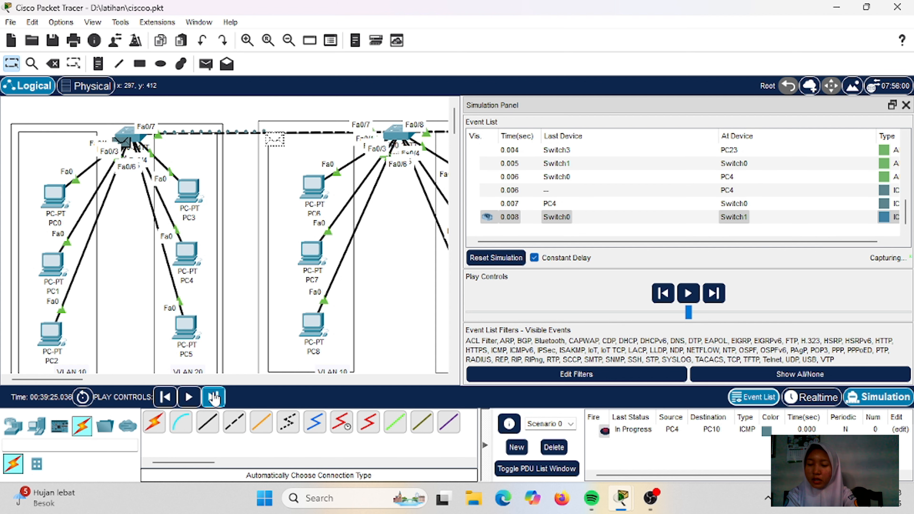
pyautogui.click(214, 397)
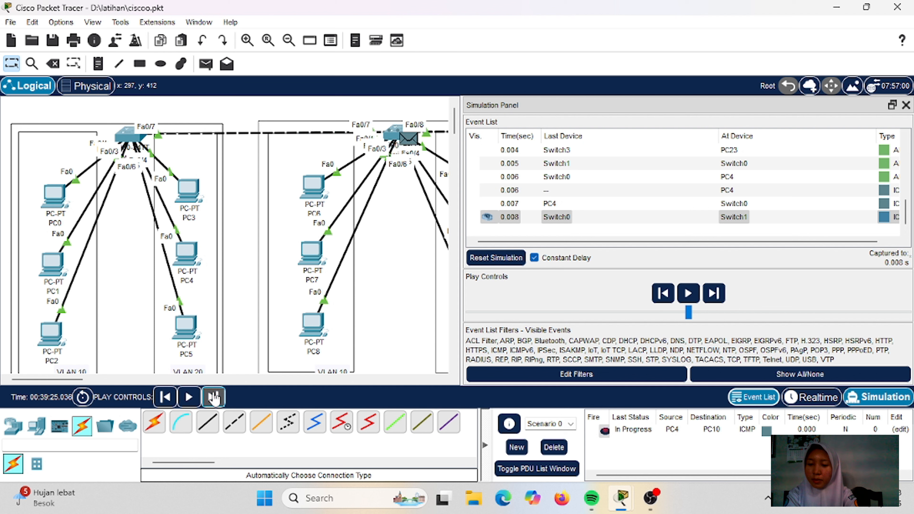
pyautogui.click(753, 244)
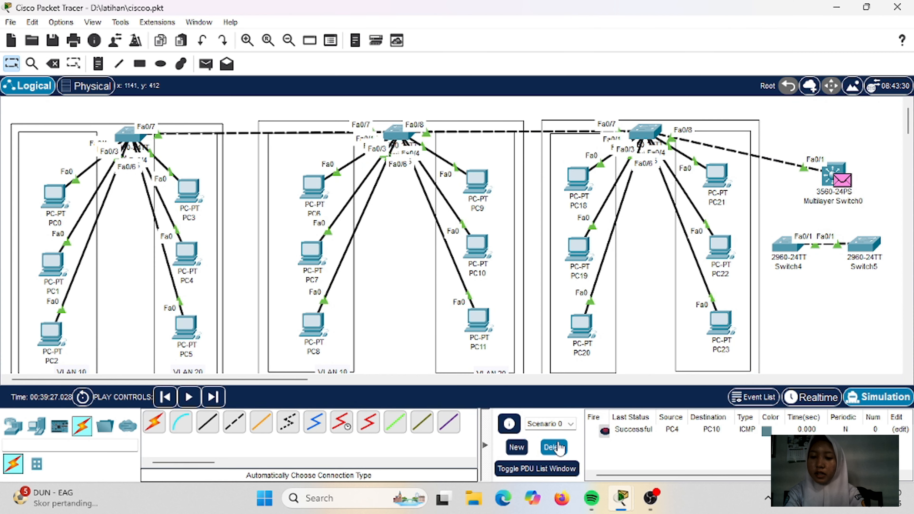
pyautogui.click(557, 447)
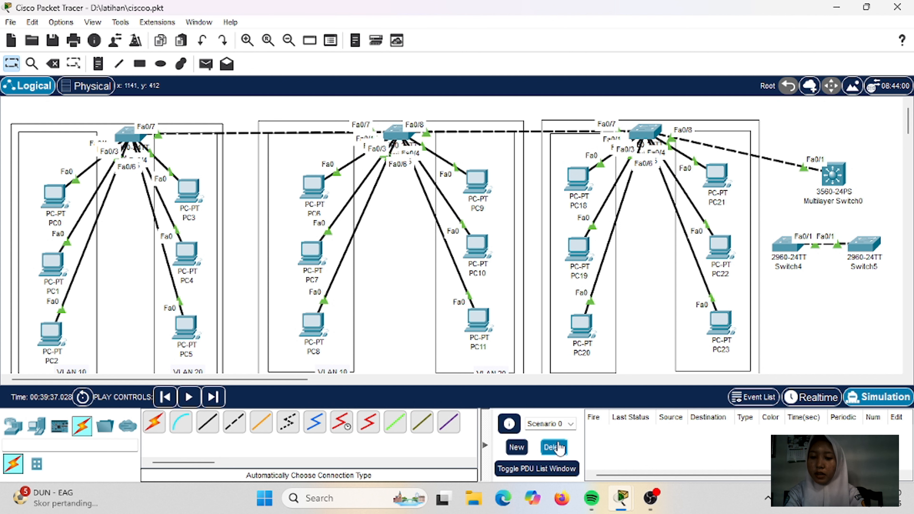
# Check Switch0's trunk ports with show int trunk and put its window away
pyautogui.click(127, 136)
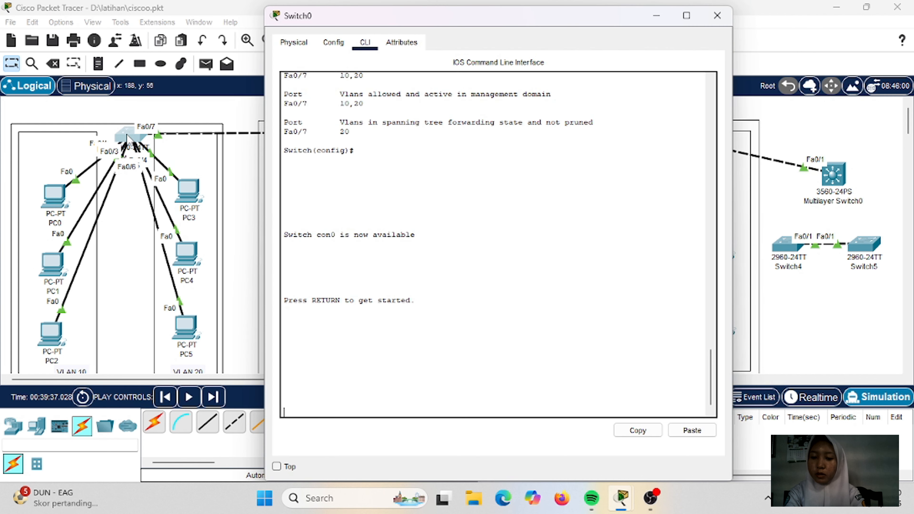
pyautogui.press('Return')
pyautogui.write('show ')
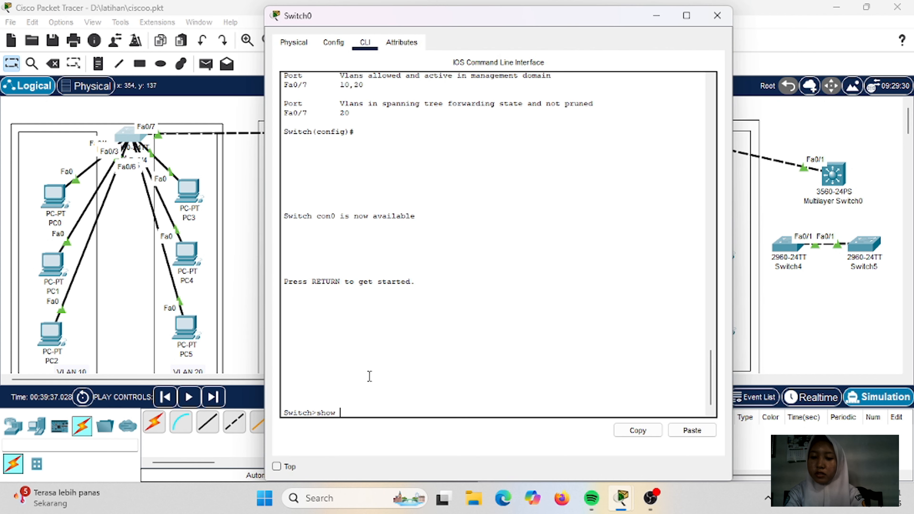
pyautogui.write('int tru')
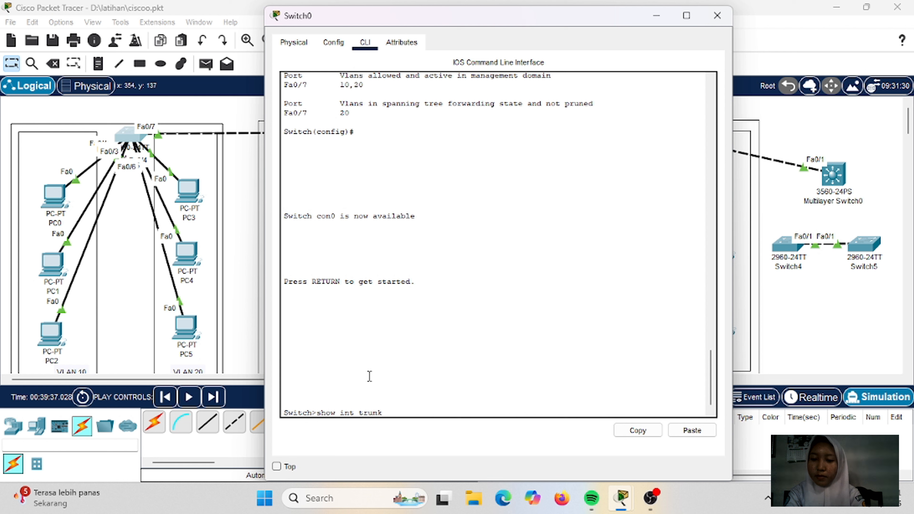
pyautogui.write('nk')
pyautogui.press('Return')
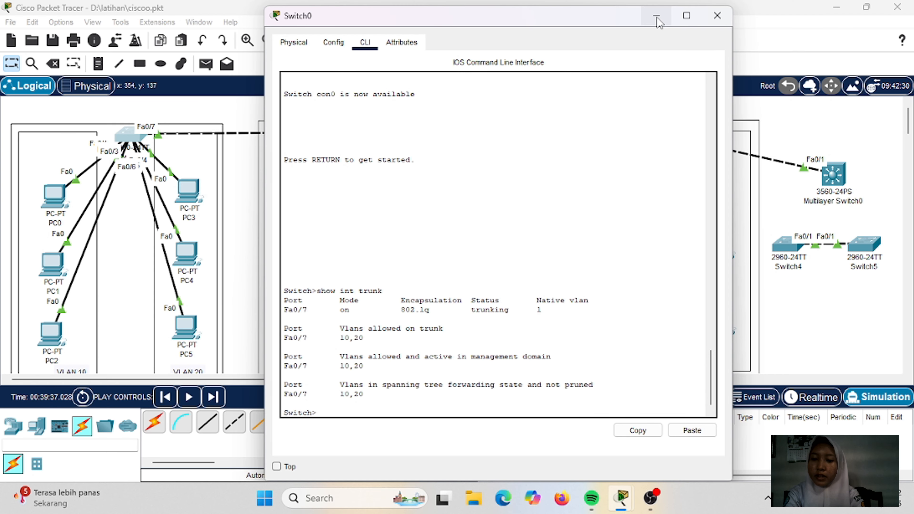
pyautogui.click(657, 21)
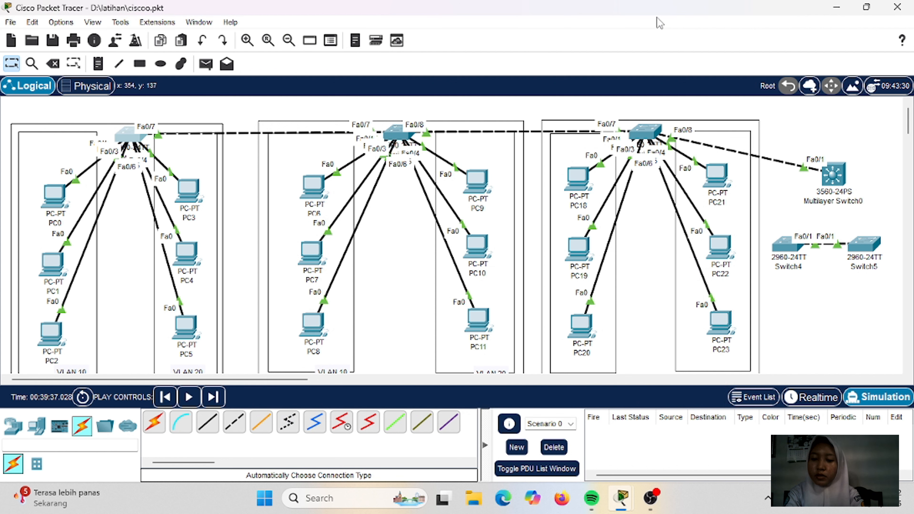
# Configure interface fa0/8 on Switch1 with switchport trunk native vlan 20
pyautogui.click(398, 134)
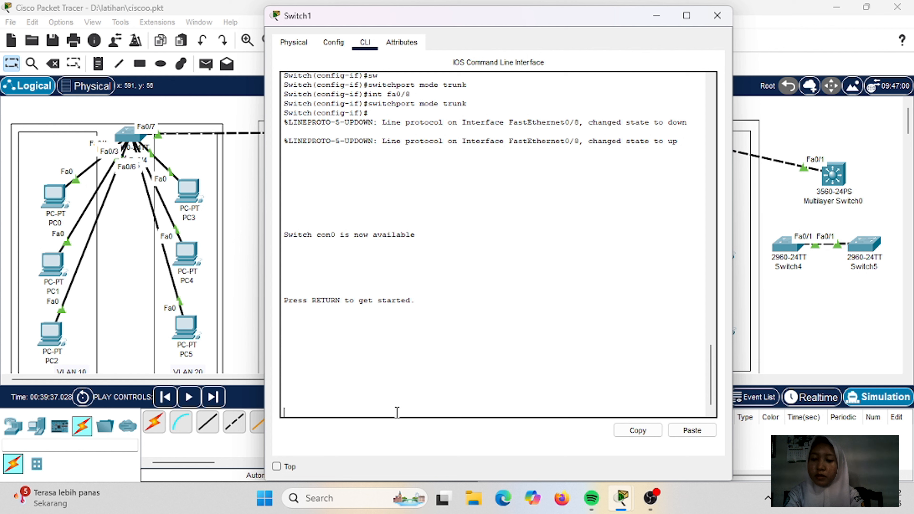
pyautogui.press('Return')
pyautogui.write('en')
pyautogui.press('Return')
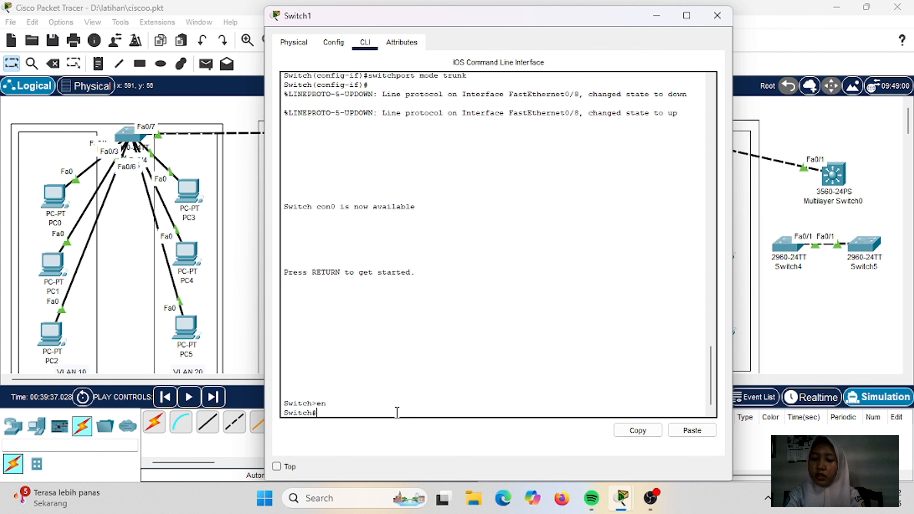
pyautogui.write('conf t')
pyautogui.press('Return')
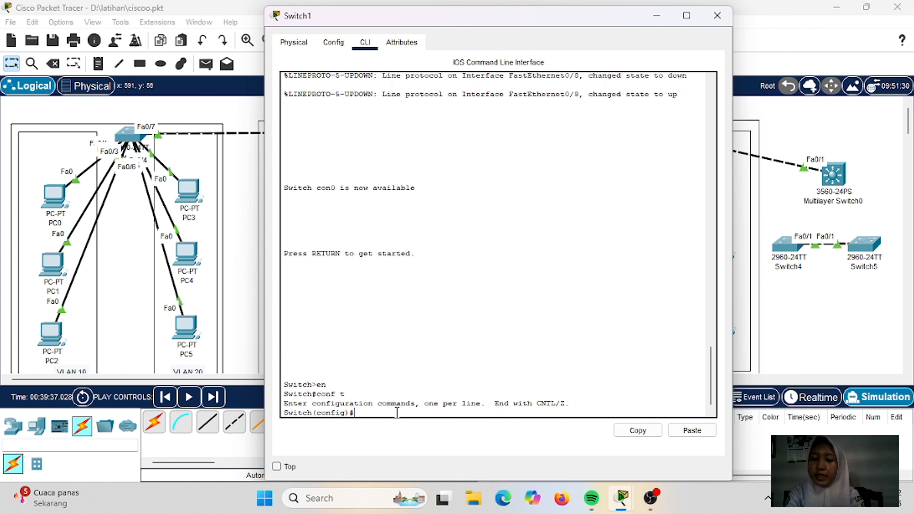
pyautogui.write('int fa0/')
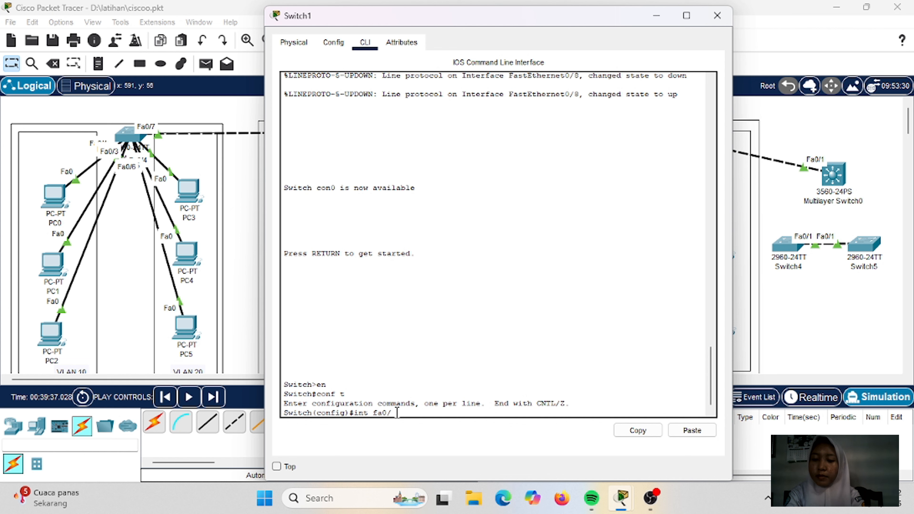
pyautogui.write('8')
pyautogui.press('Return')
pyautogui.write('switchport')
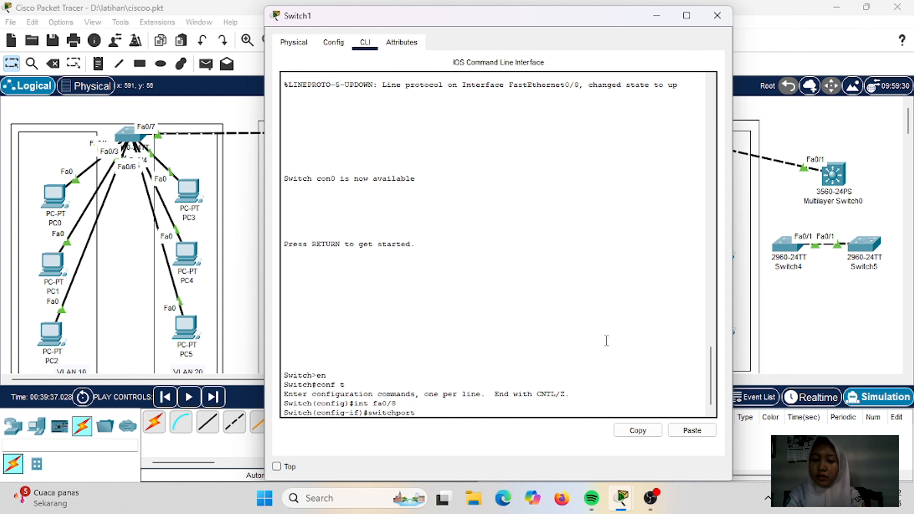
pyautogui.write(' trunk native vlan 20')
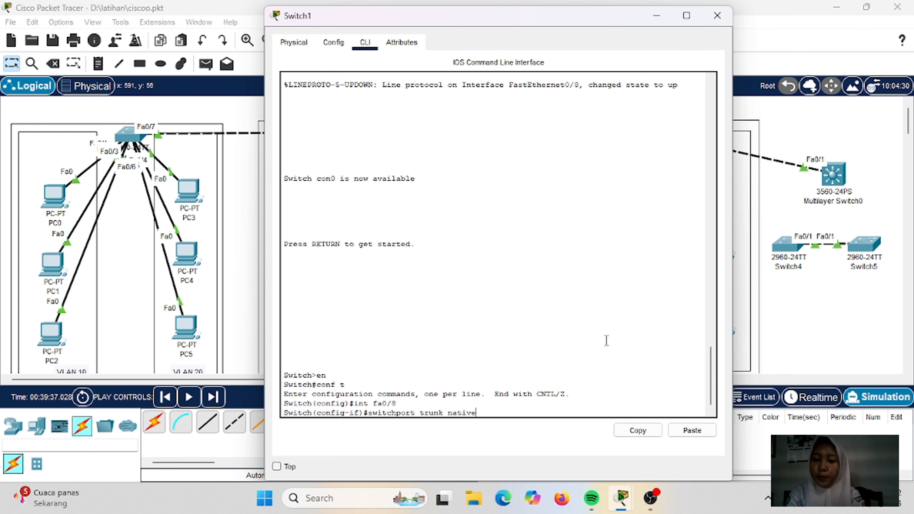
pyautogui.press('Return')
# Check Switch1's trunk ports and native VLANs with do show int trunk
pyautogui.write('do')
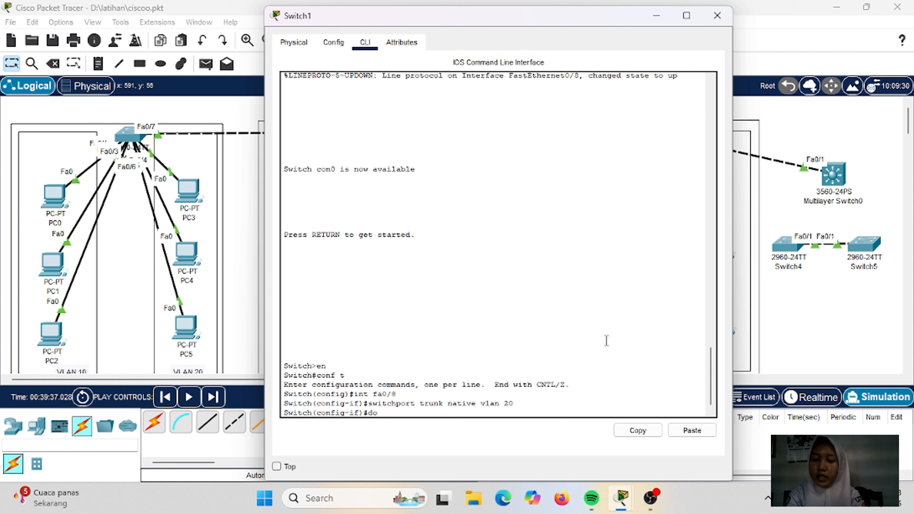
pyautogui.write(' show int trunk')
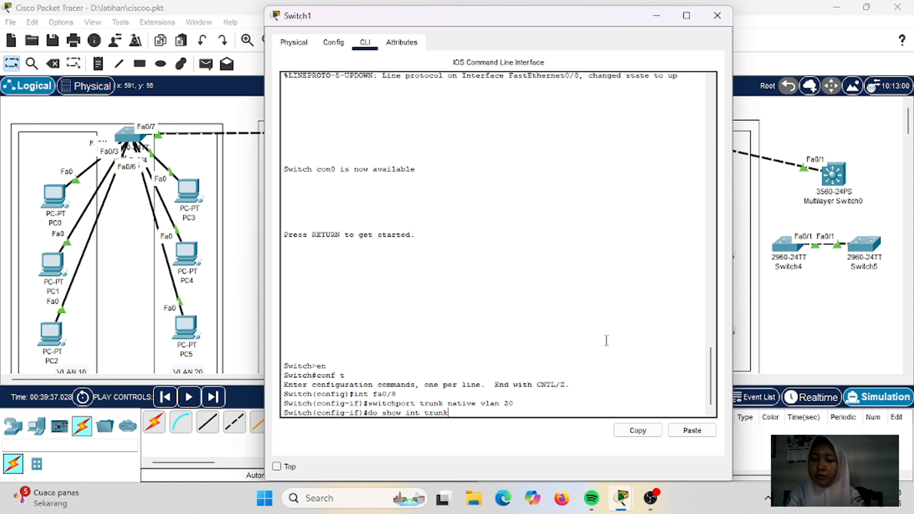
pyautogui.press('Return')
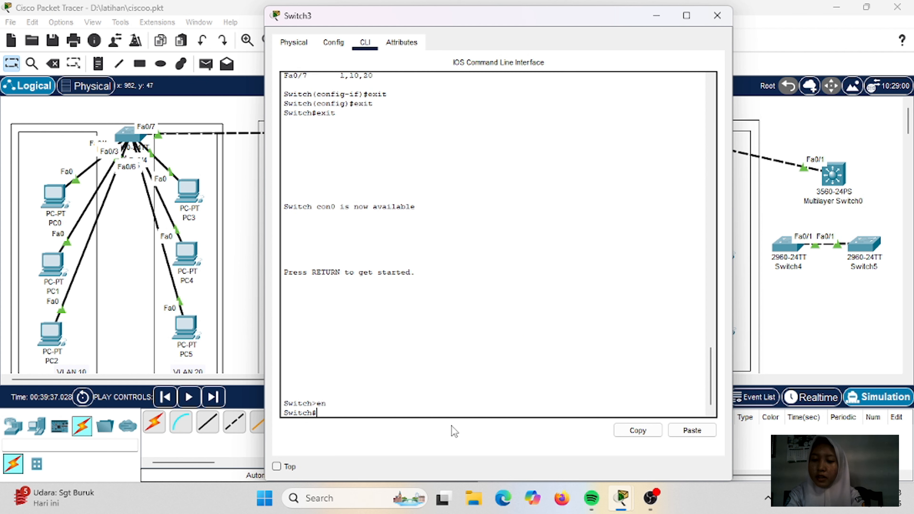
# Configure interface fa0/7 on Switch3 with switchport trunk native vlan 20
pyautogui.write('conf t')
pyautogui.press('Return')
pyautogui.write('int fa0/7')
pyautogui.press('Return')
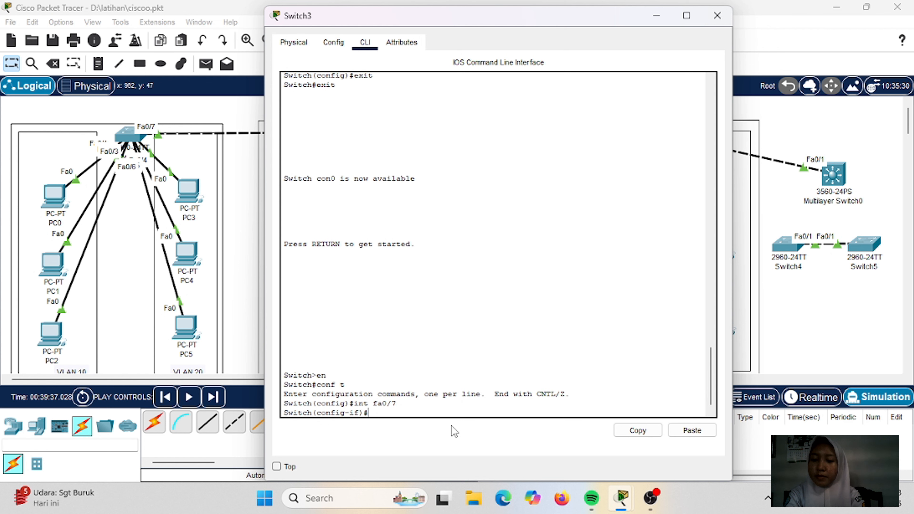
pyautogui.write('switchport trunk native vlan 20')
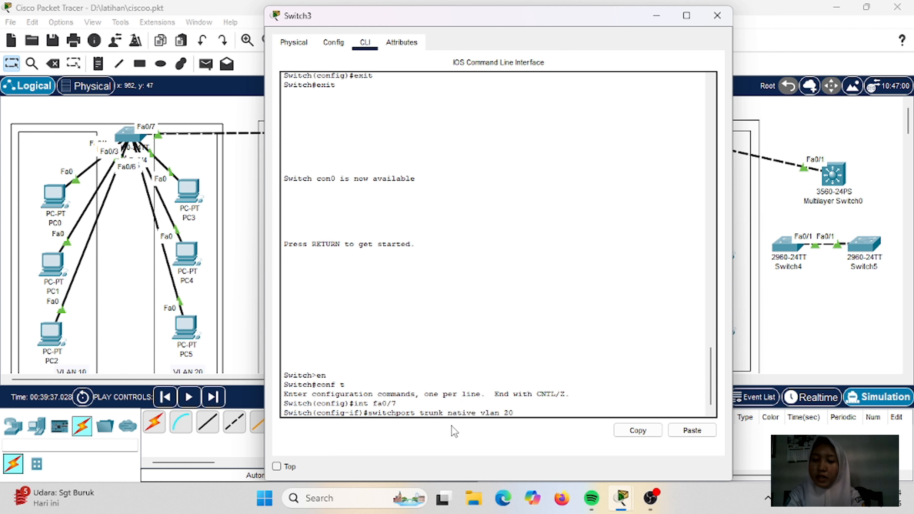
pyautogui.press('Return')
# Check Switch3's trunk ports and native VLANs with do show int trunk
pyautogui.write('do show int trunk')
pyautogui.press('Return')
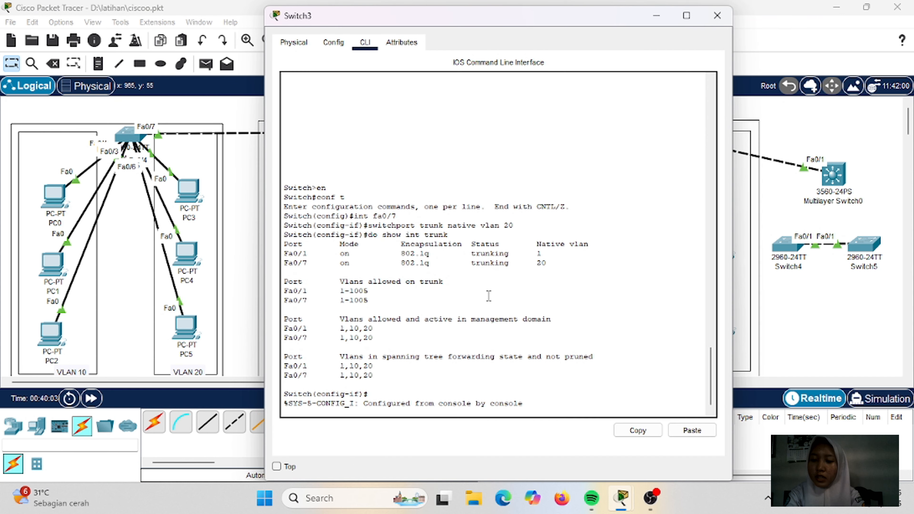
pyautogui.press('Return')
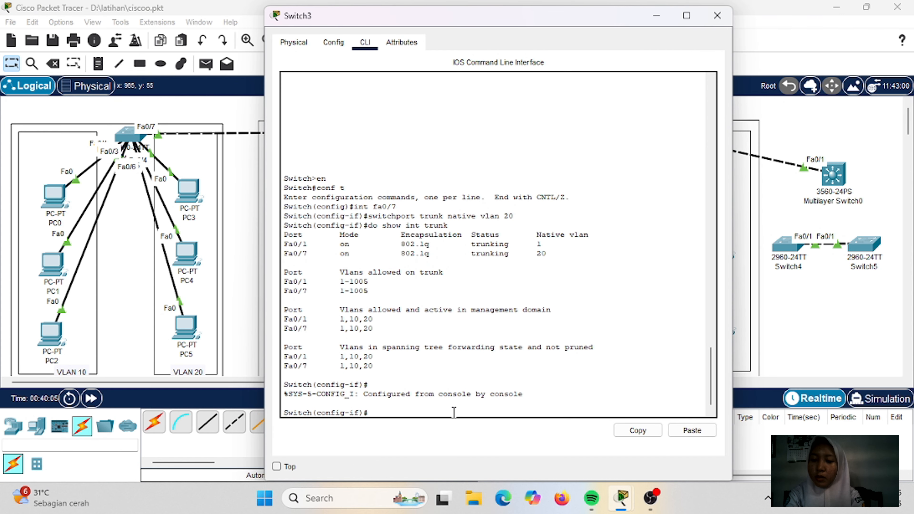
# Set the native VLAN of Switch3's fa0/7 trunk to VLAN 1
pyautogui.write('exit')
pyautogui.press('Return')
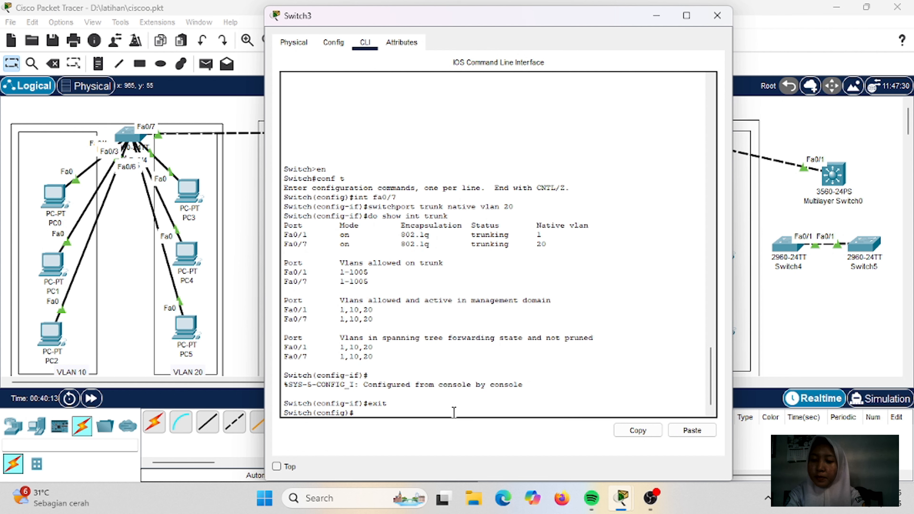
pyautogui.write('int fa0/7')
pyautogui.press('Return')
pyautogui.write('switchport trunk native ')
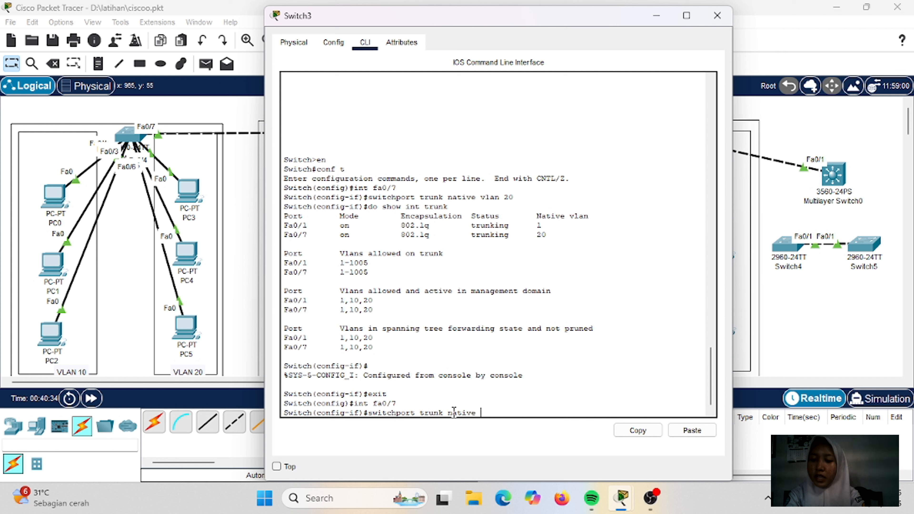
pyautogui.write('vlan1')
pyautogui.press('BackSpace')
pyautogui.write('1')
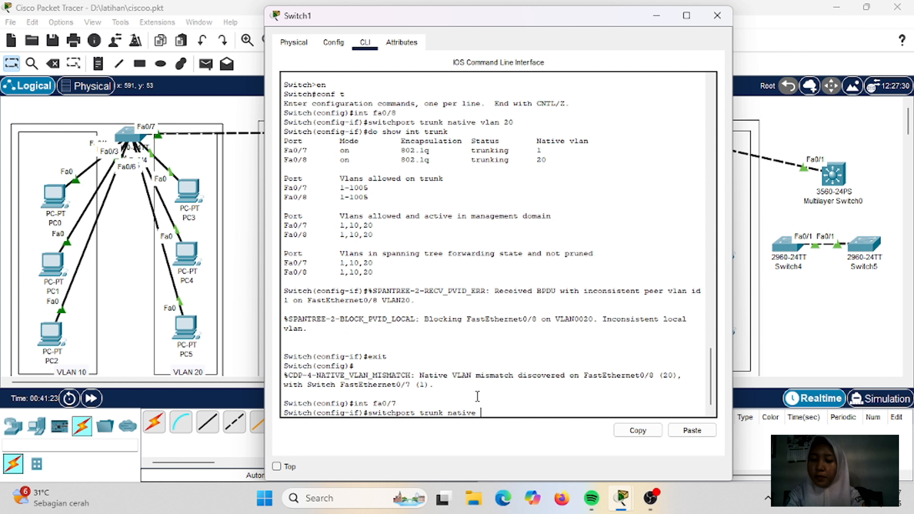
# Set the native VLAN of Switch1's fa0/7 trunk to VLAN 1
pyautogui.write('vlan 1')
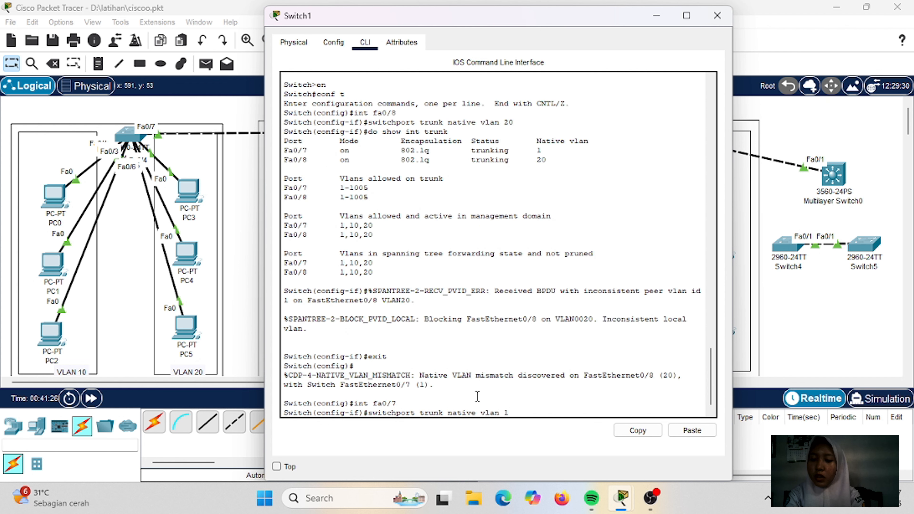